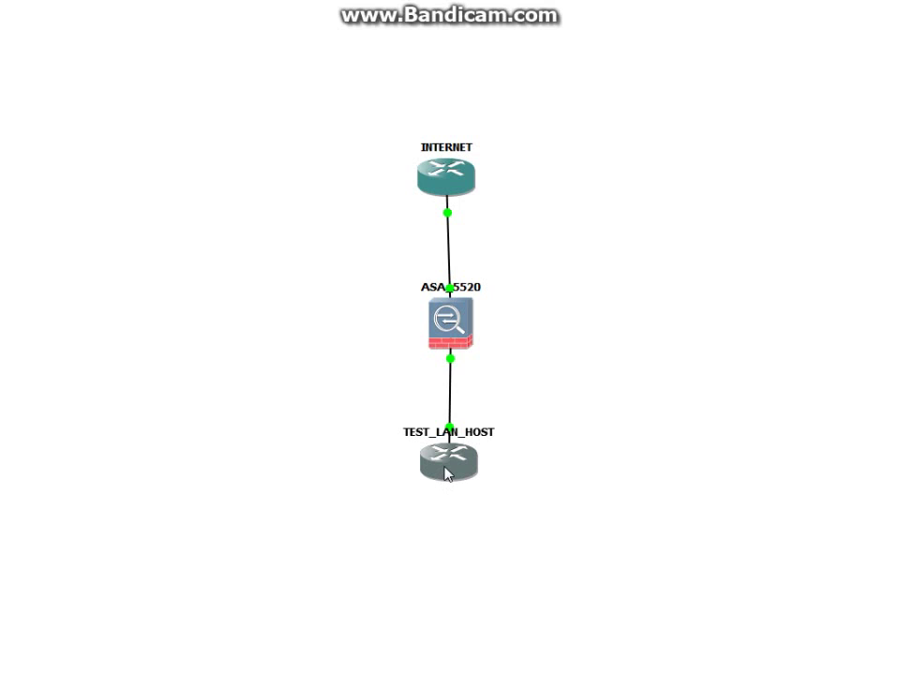
# Enter privileged mode with 'ena' and an empty enable password.
pyautogui.moveTo(446, 474)
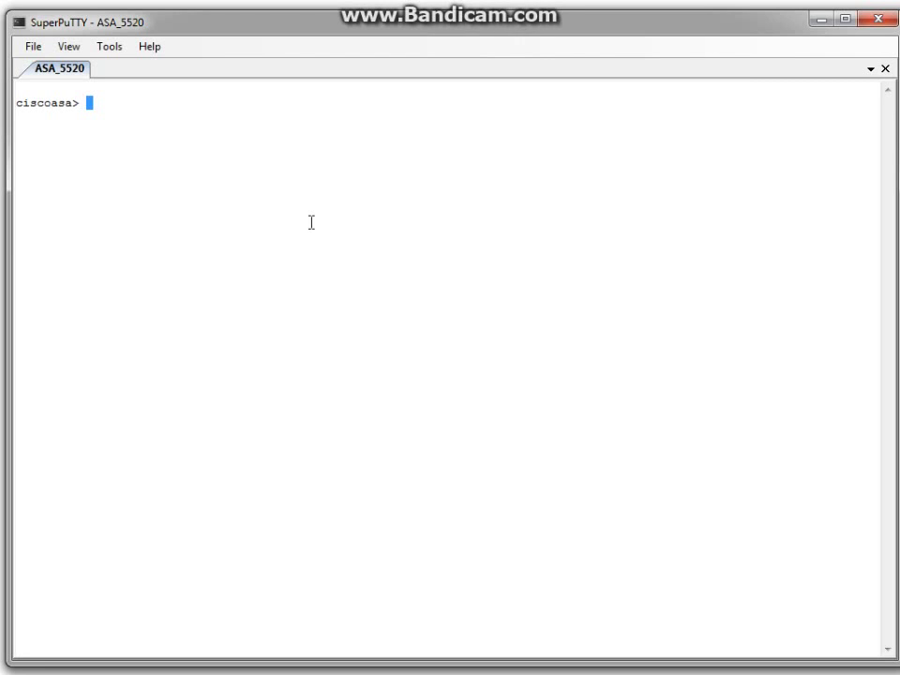
pyautogui.write('ena')
pyautogui.press('Return')
pyautogui.press('Return')
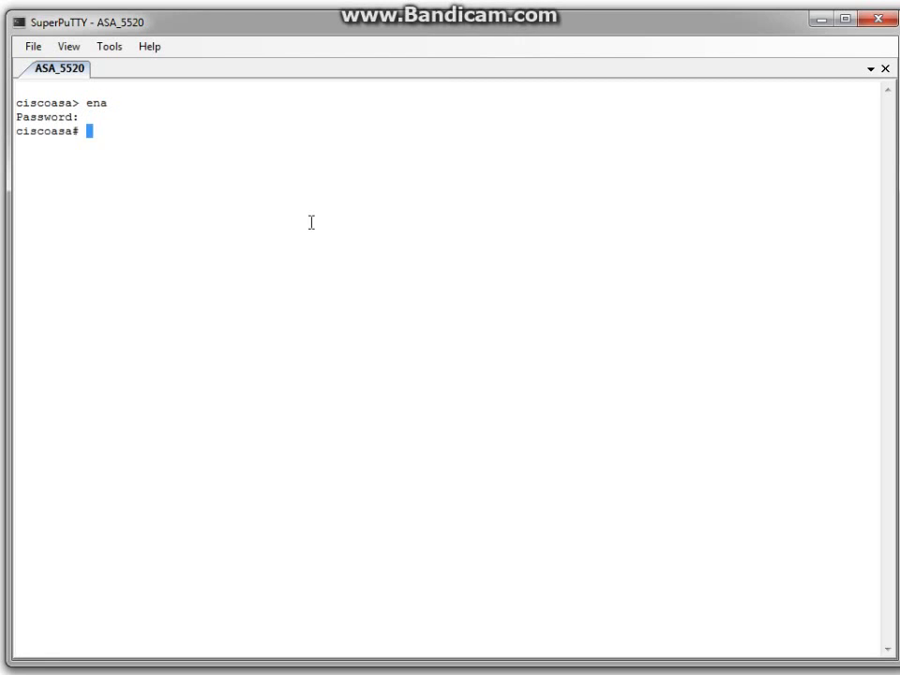
# Show the running configuration with 'sh run' and page through it.
pyautogui.press('Return')
pyautogui.write('sh run')
pyautogui.press('Return')
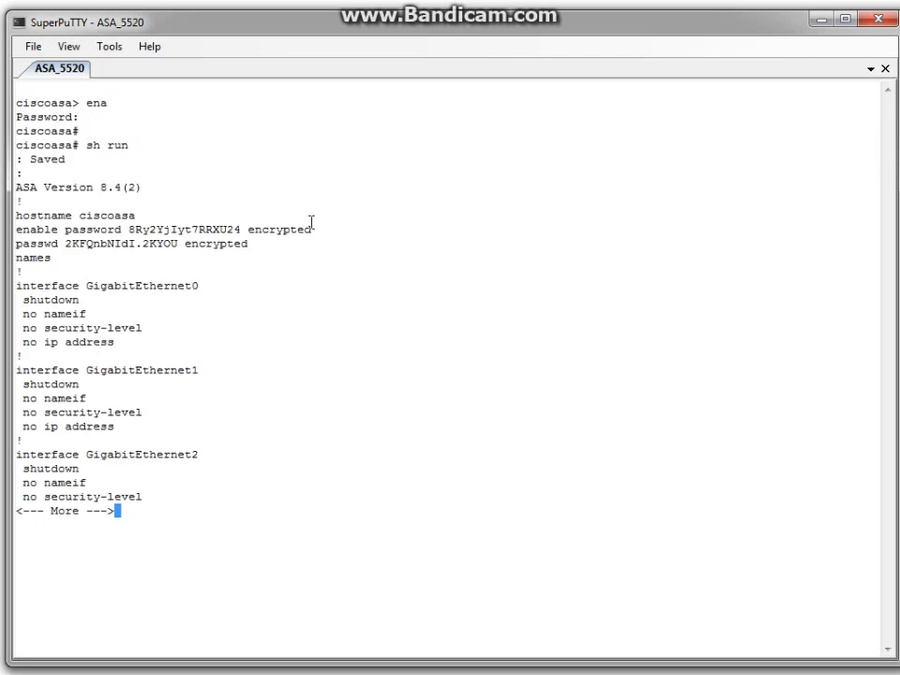
pyautogui.press('space')
pyautogui.write('q')
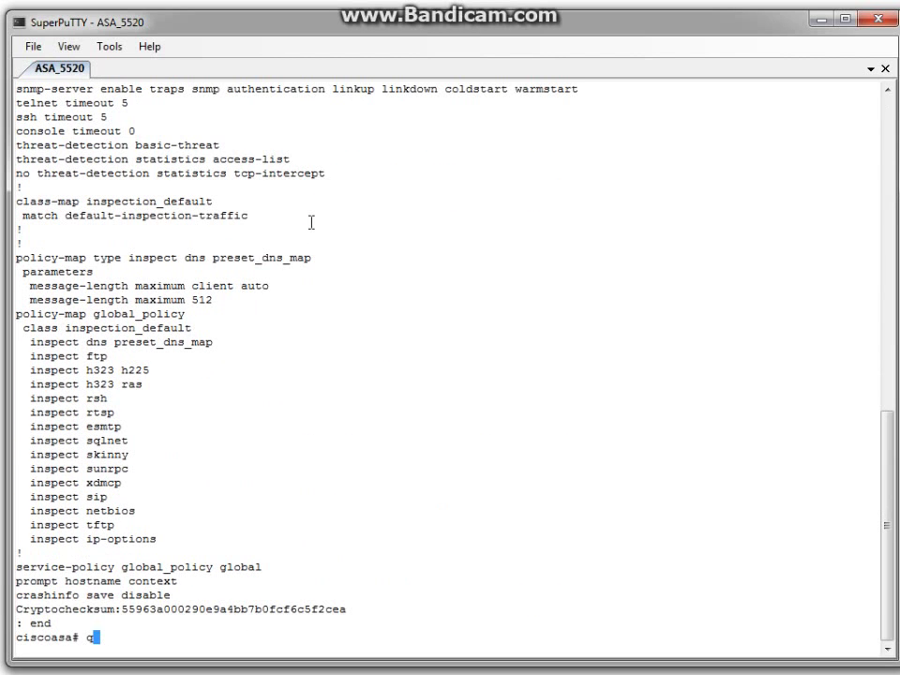
pyautogui.press('BackSpace')
# Run 'sh inter ip brief' and highlight the GigabitEthernet0 and GigabitEthernet1 rows.
pyautogui.write('sh inter ip b')
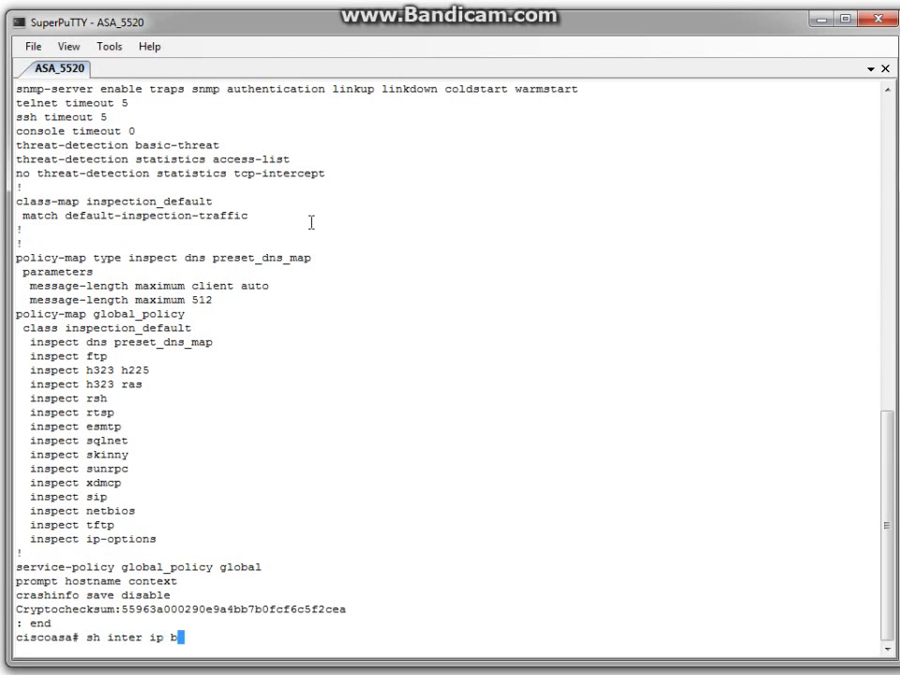
pyautogui.write('ri')
pyautogui.press('Tab')
pyautogui.press('Return')
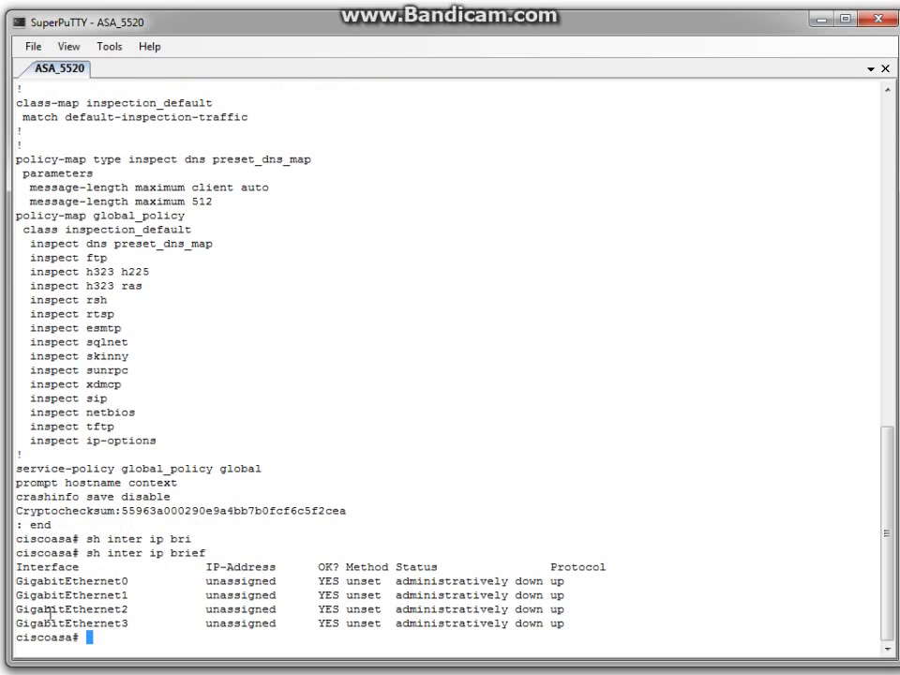
pyautogui.moveTo(20, 587); pyautogui.dragTo(573, 631)
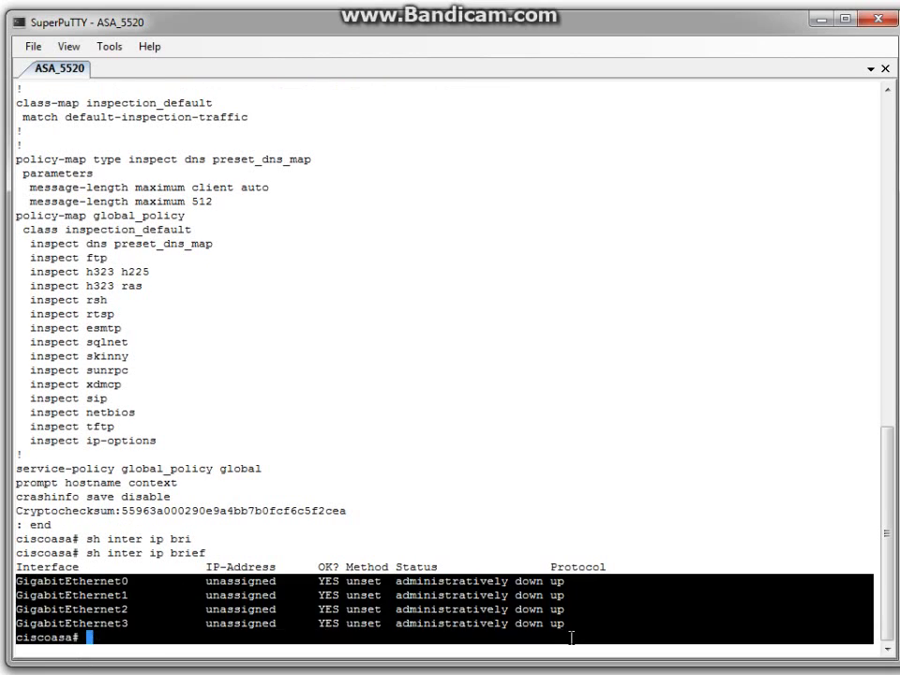
pyautogui.click(573, 633)
pyautogui.moveTo(18, 587); pyautogui.dragTo(130, 581)
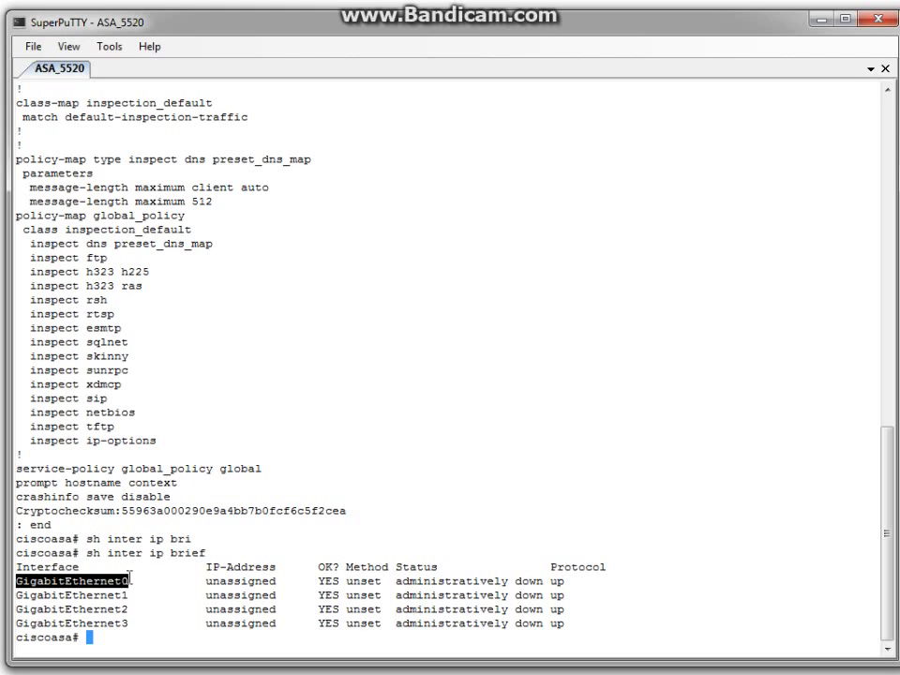
pyautogui.moveTo(17, 595); pyautogui.dragTo(128, 595)
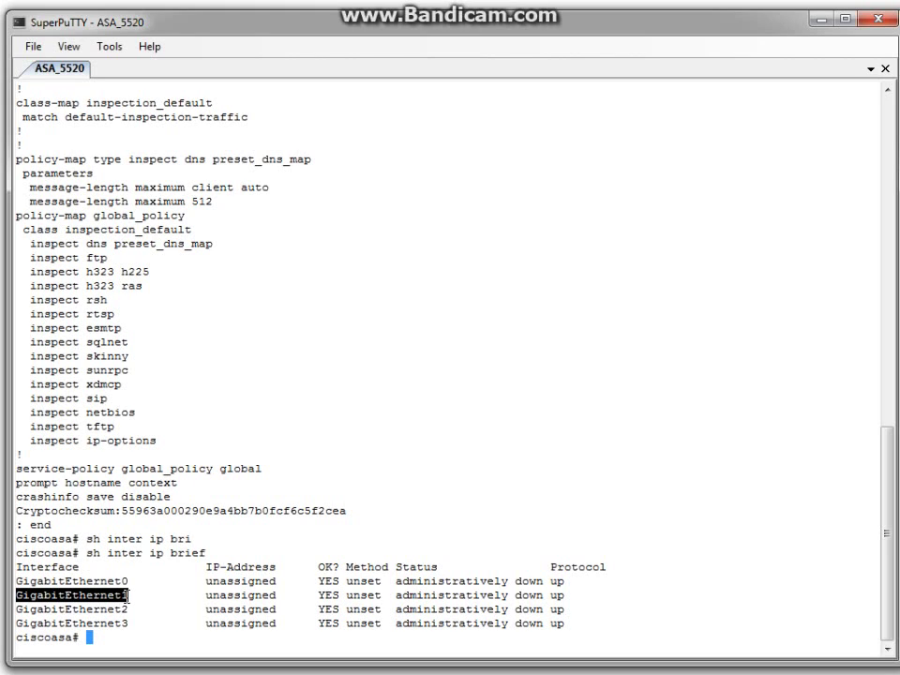
# Enter global configuration mode with 'conf t', declining anonymous error reporting.
pyautogui.write('conf t')
pyautogui.press('Return')
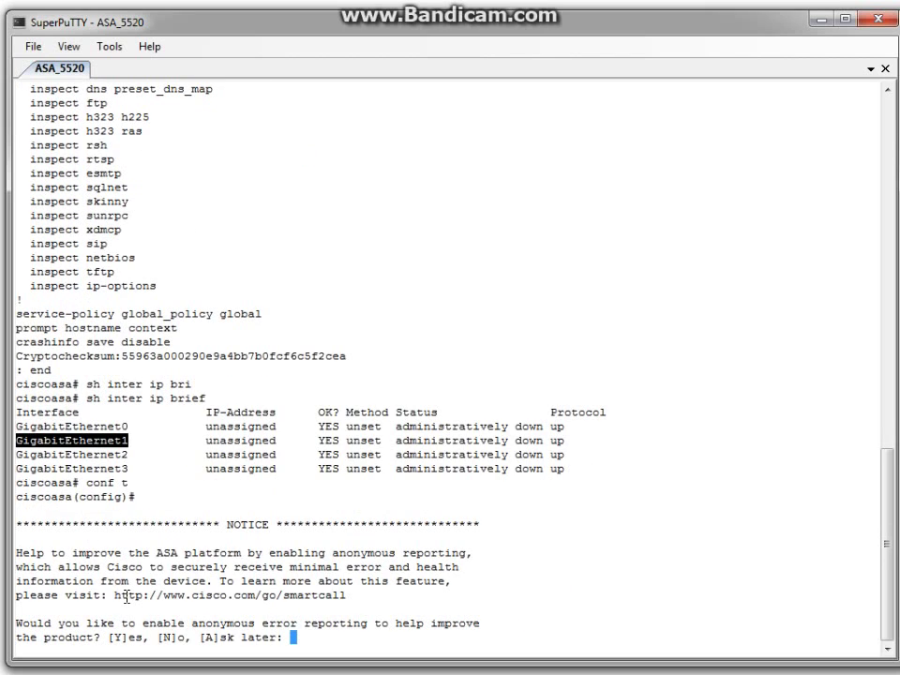
pyautogui.write('n')
pyautogui.press('Return')
pyautogui.press('Return')
# Enter interface GigabitEthernet0 and start the 'ip address' command.
pyautogui.write('inter ')
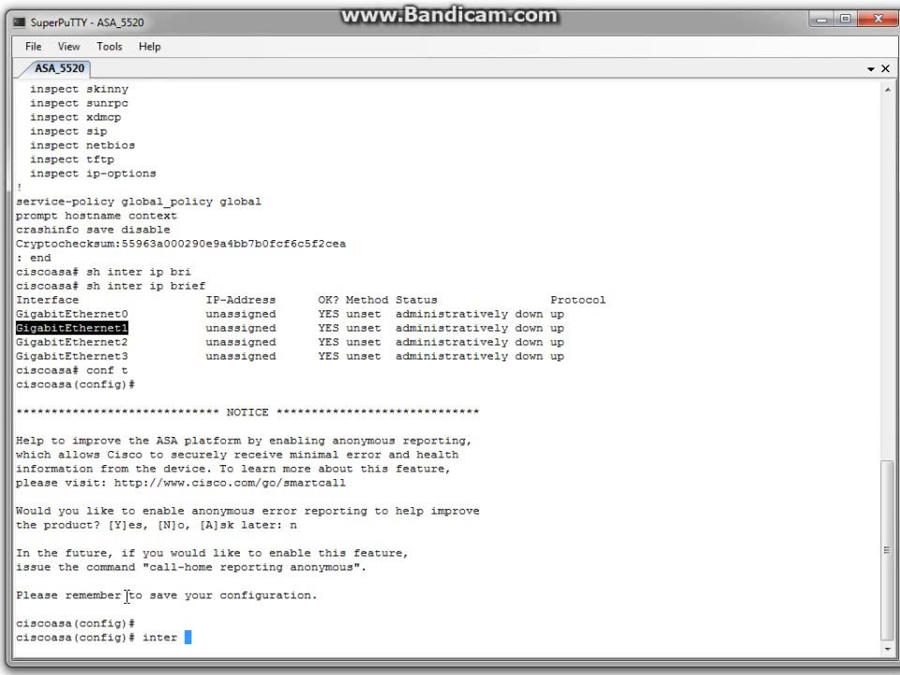
pyautogui.write('gi 0')
pyautogui.press('Return')
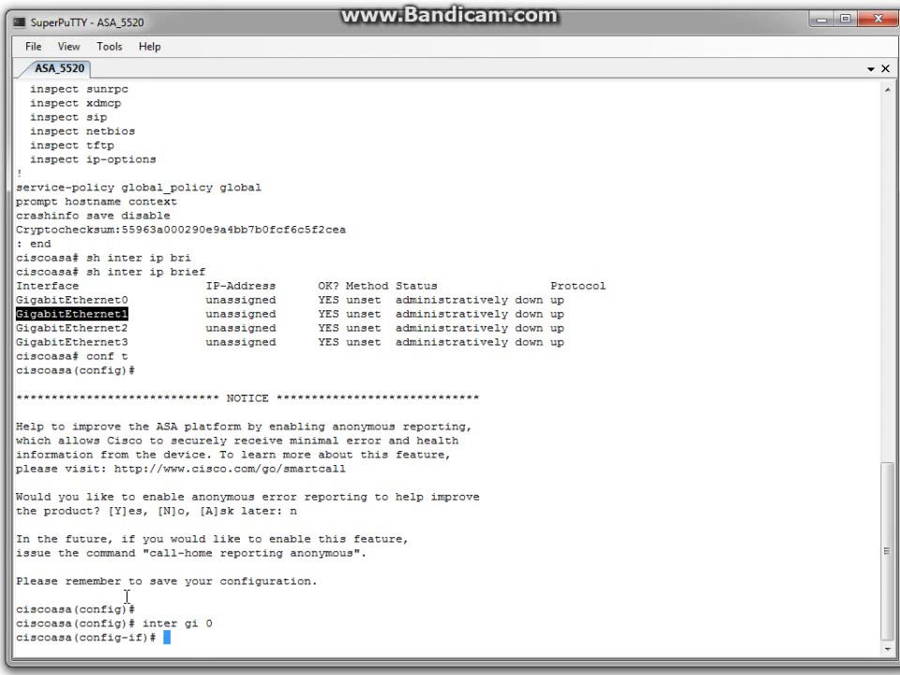
pyautogui.write('ip addr')
pyautogui.press('Tab')
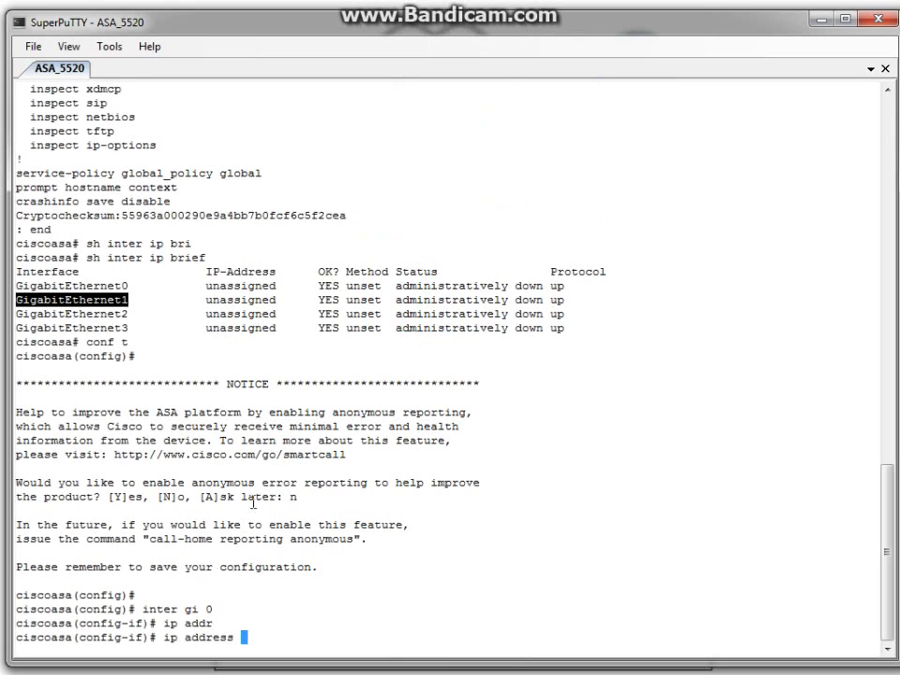
# Assign GigabitEthernet0 the address 200.150.100.2 255.255.255.252.
pyautogui.click(253, 504)
pyautogui.write('2')
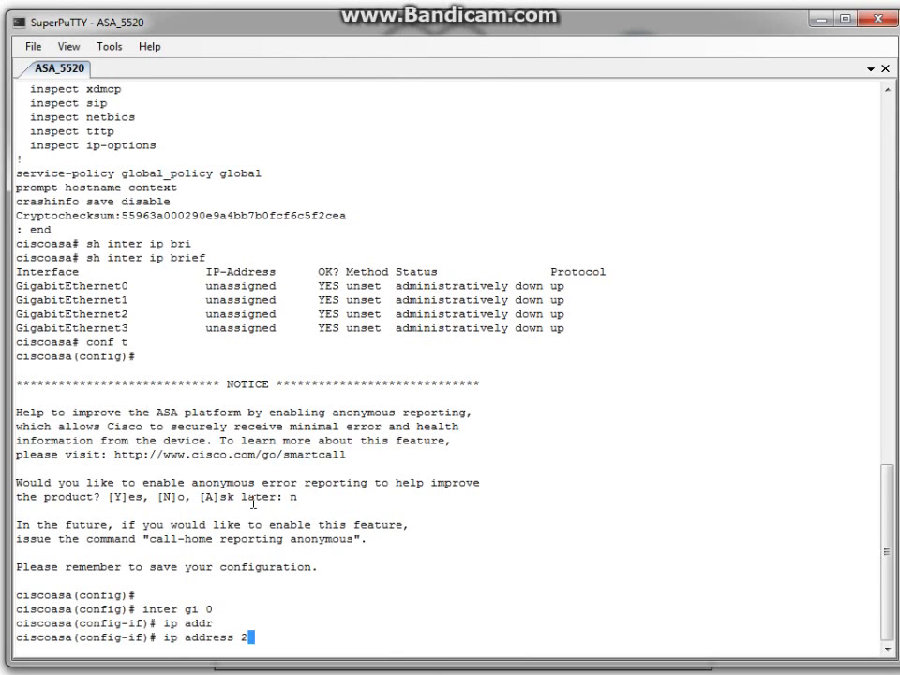
pyautogui.write('00.150.100.')
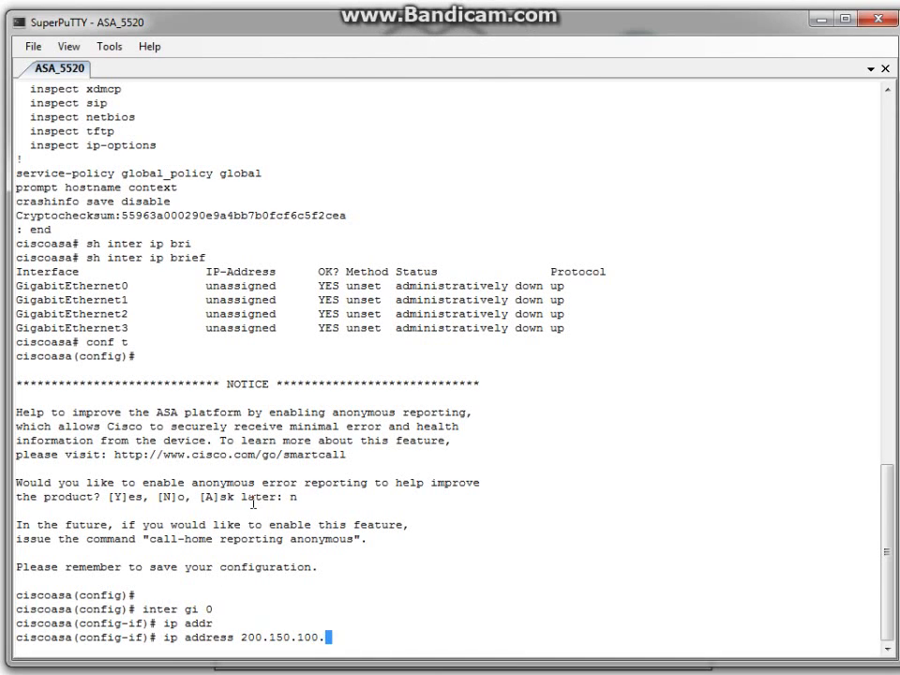
pyautogui.write('2 255.255.255.252')
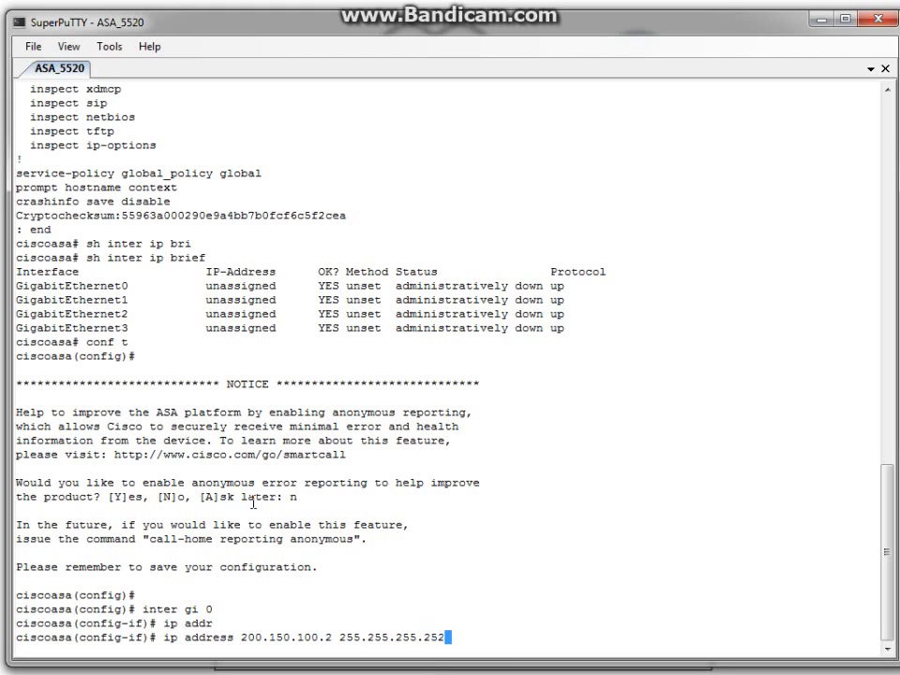
pyautogui.press('Return')
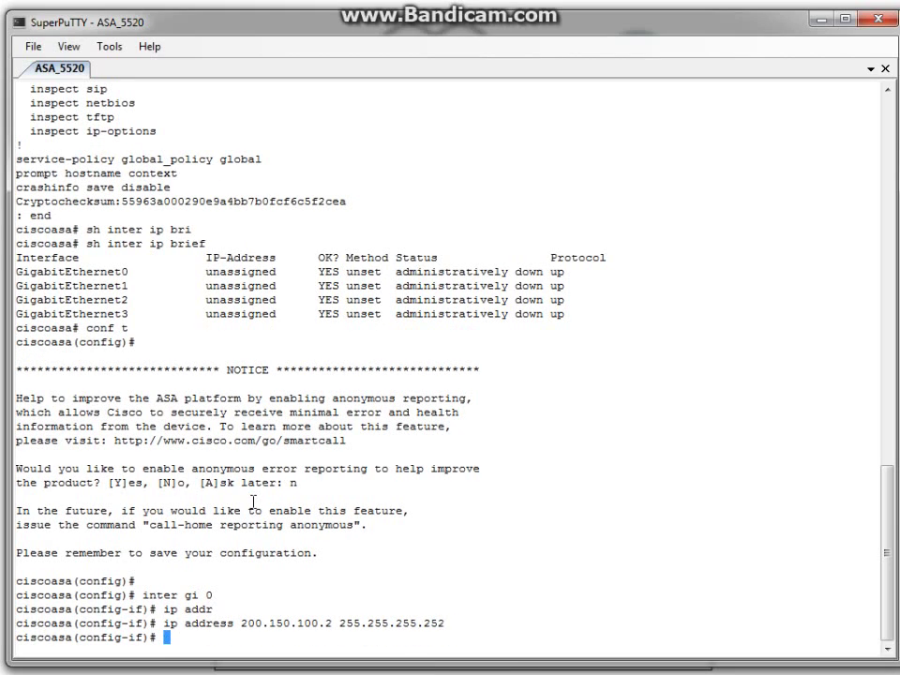
# Name GigabitEthernet0 'outside' with 'nameif outside', correcting the typo.
pyautogui.write('namri')
pyautogui.press('Tab')
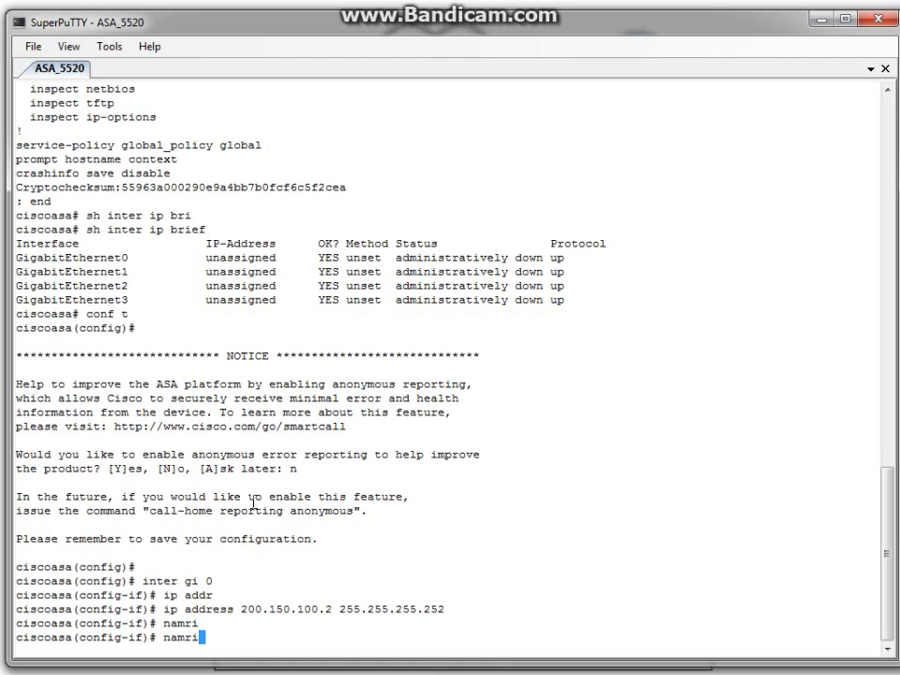
pyautogui.write('f')
pyautogui.press('Tab')
pyautogui.press('BackSpace')
pyautogui.press('BackSpace')
pyautogui.press('BackSpace')
pyautogui.write('e')
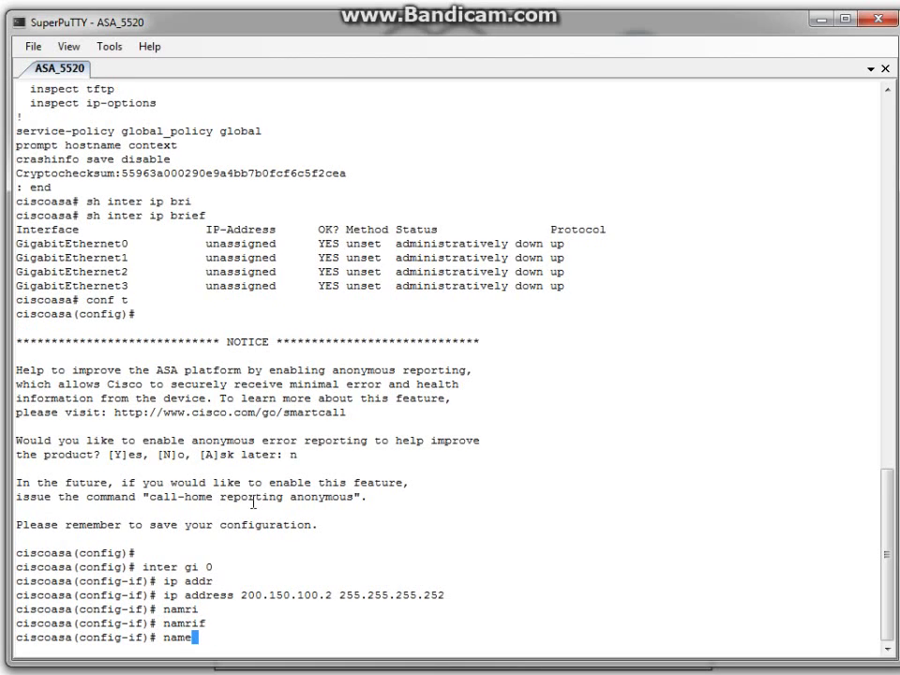
pyautogui.write('if outside')
pyautogui.press('Return')
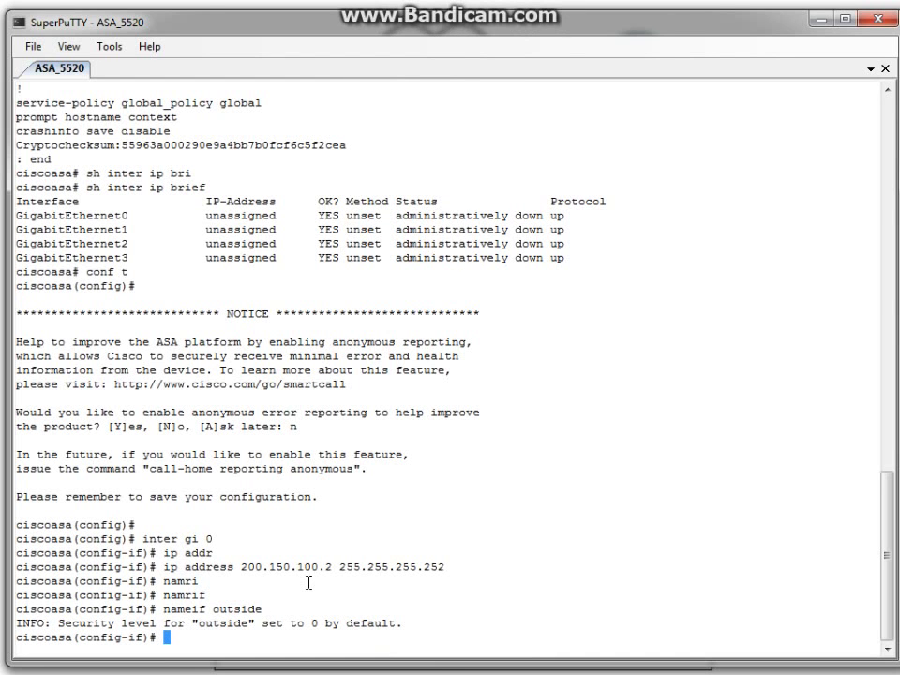
# Enable GigabitEthernet0, then give GigabitEthernet1 address 192.168.10.1 255.255.255.0.
pyautogui.write('no shut')
pyautogui.press('Return')
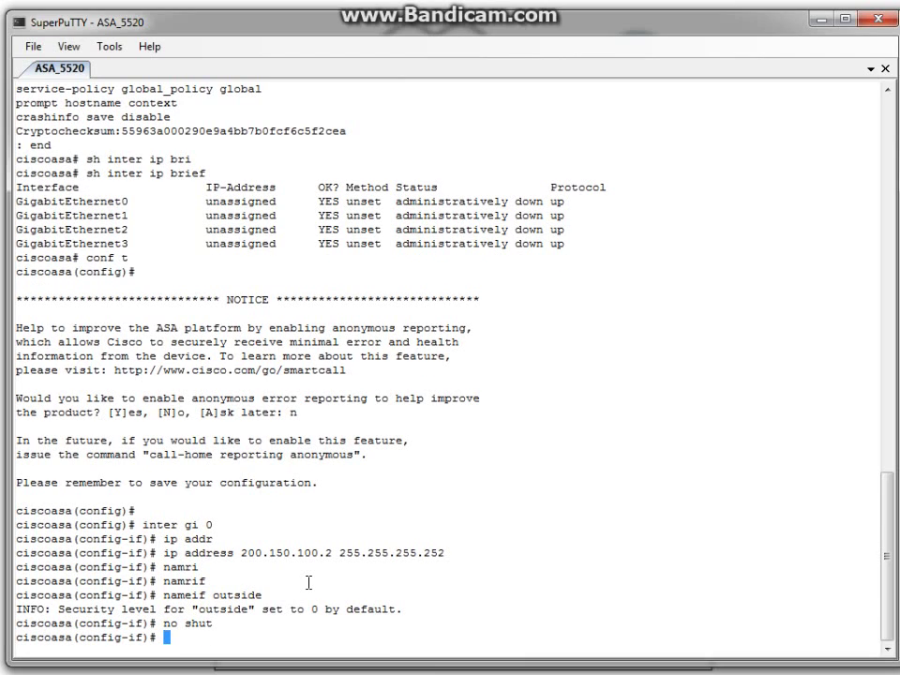
pyautogui.write('inter gi 1')
pyautogui.press('Return')
pyautogui.write('ip addr')
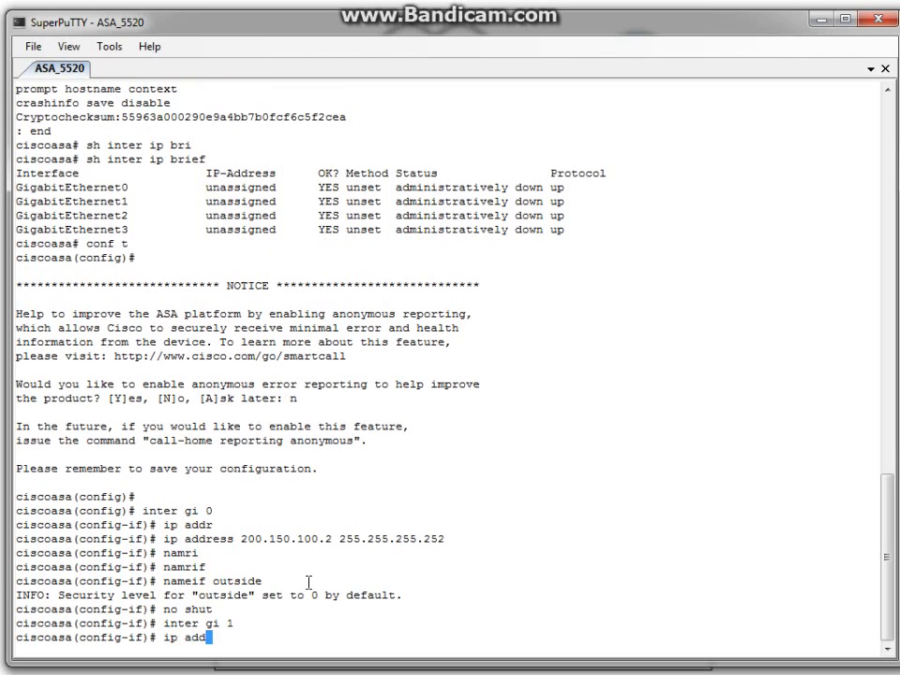
pyautogui.press('Return')
pyautogui.write('ip address 192.1')
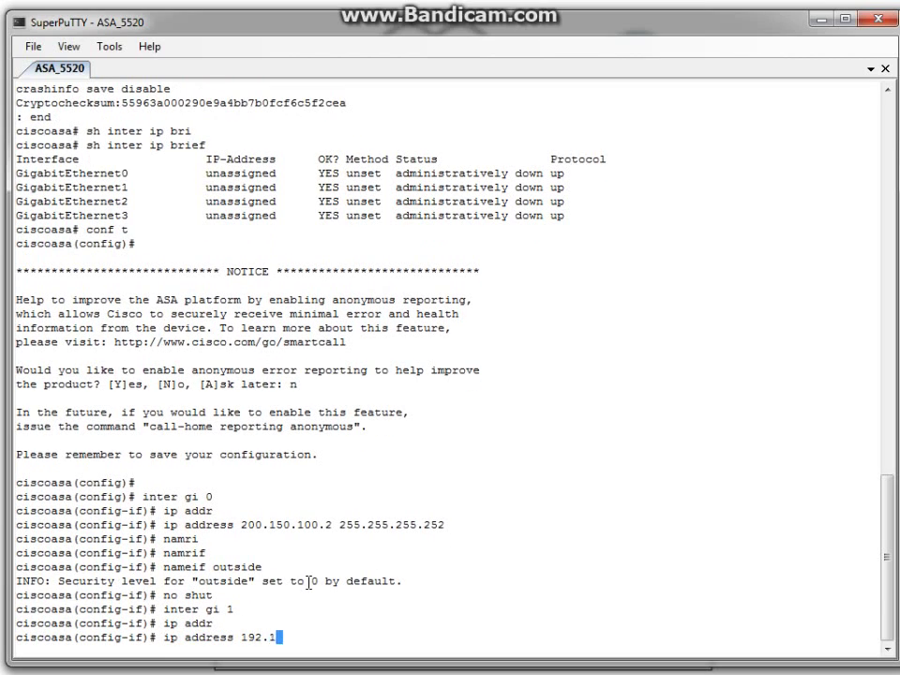
pyautogui.write('68.10.1 255.255.')
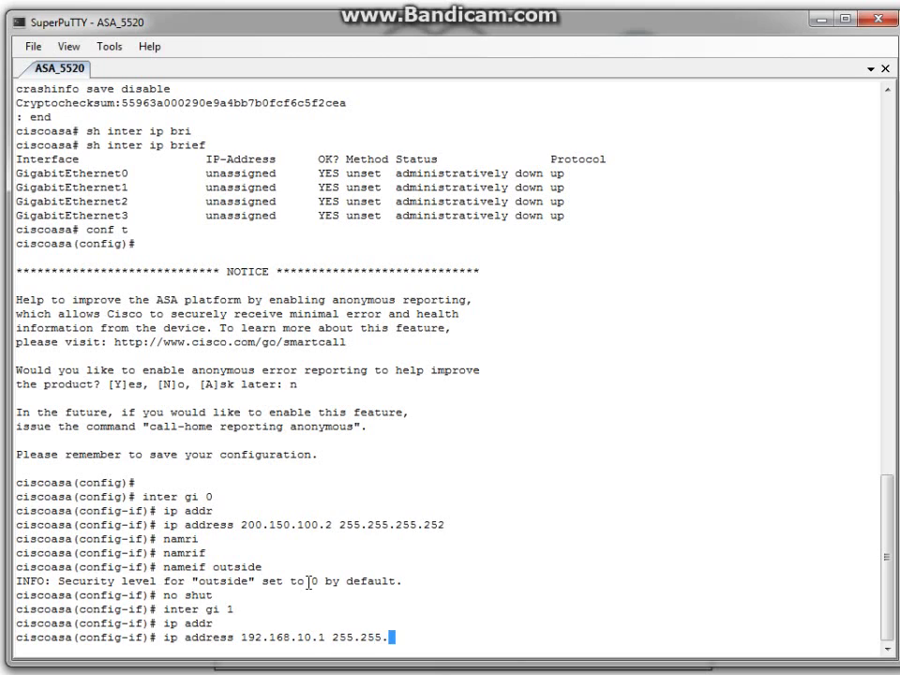
pyautogui.write('255.0')
pyautogui.press('Return')
# Enable GigabitEthernet1 with 'no shut' and name it 'inside'.
pyautogui.write('no shut')
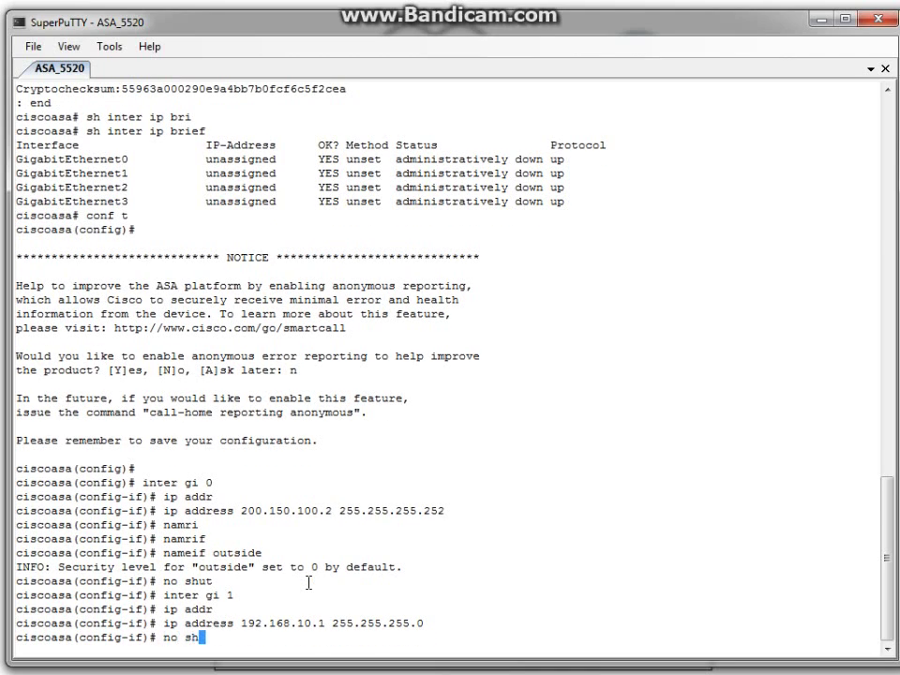
pyautogui.press('Return')
pyautogui.write('namr')
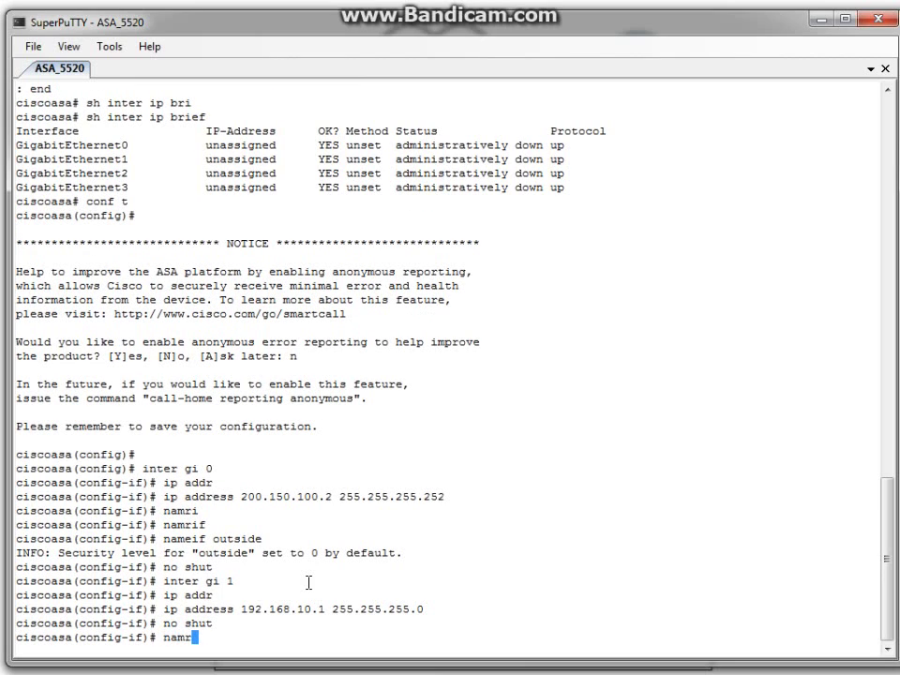
pyautogui.press('BackSpace')
pyautogui.write('eif inside')
pyautogui.press('Return')
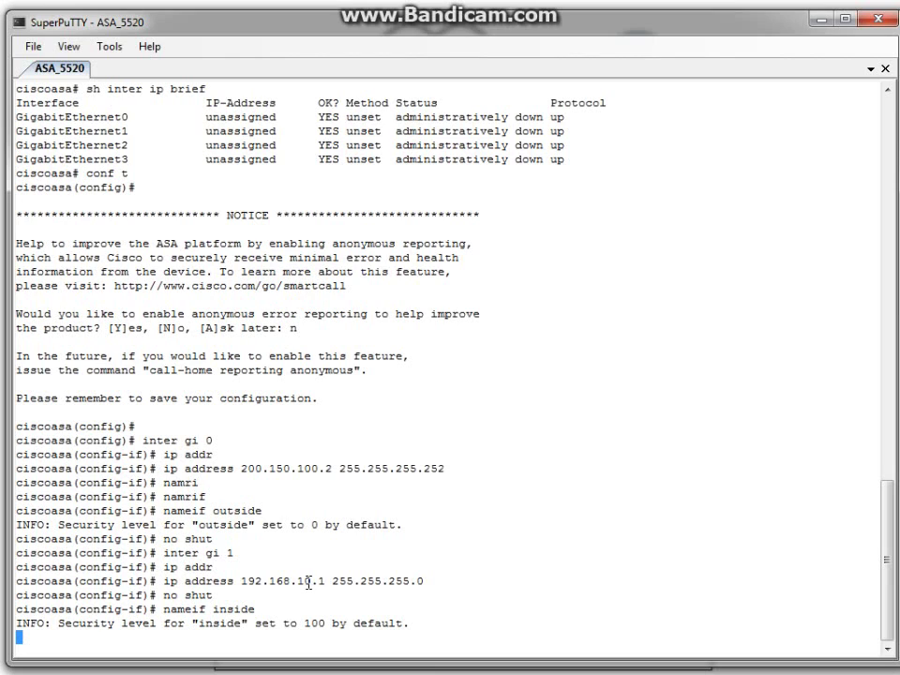
# Highlight the 'set to 100' security-level message for the inside interface.
pyautogui.moveTo(249, 624); pyautogui.dragTo(329, 627)
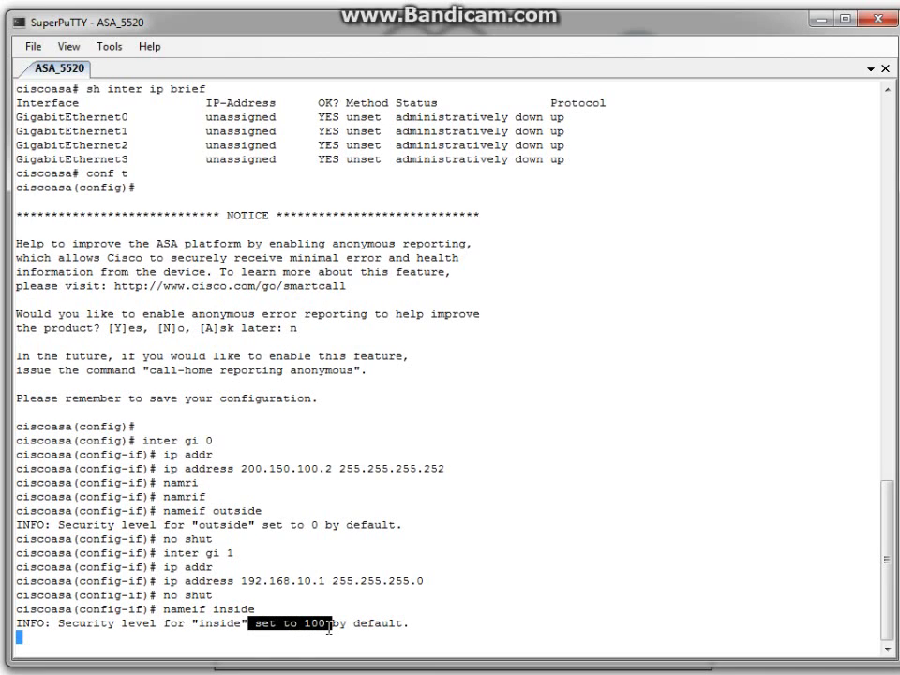
pyautogui.click(283, 624)
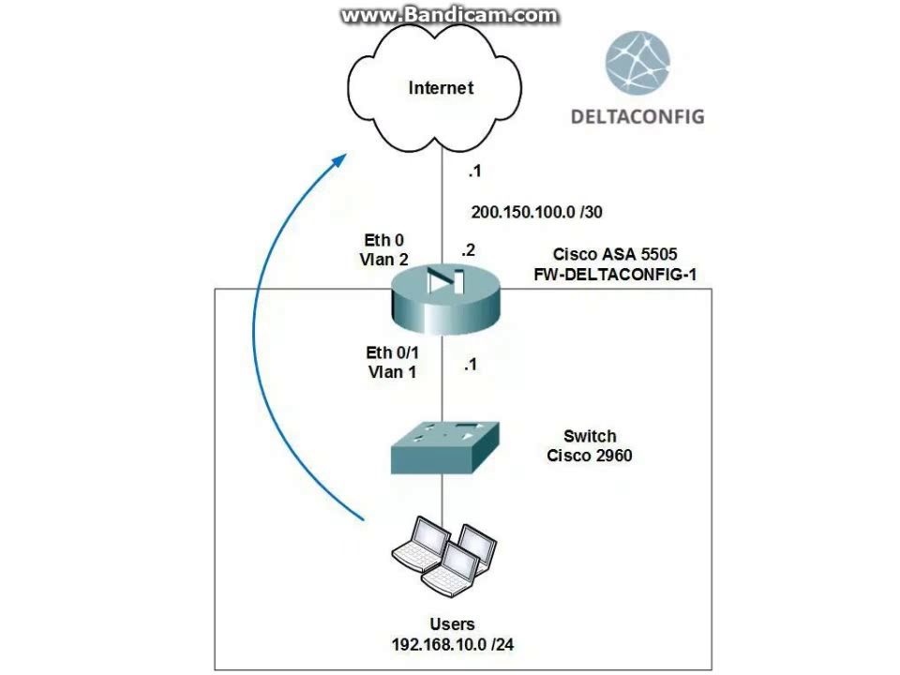
# Switch between the network diagram and the ASA console, ending on the ASA_5520 terminal.
pyautogui.hotkey('alt', 'Tab')
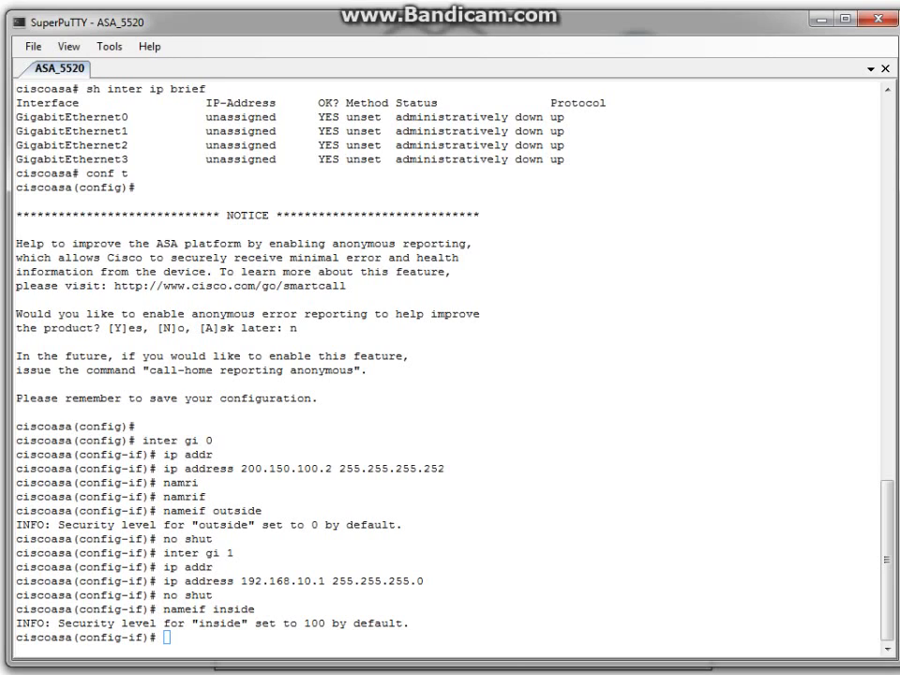
pyautogui.hotkey('alt', 'Tab')
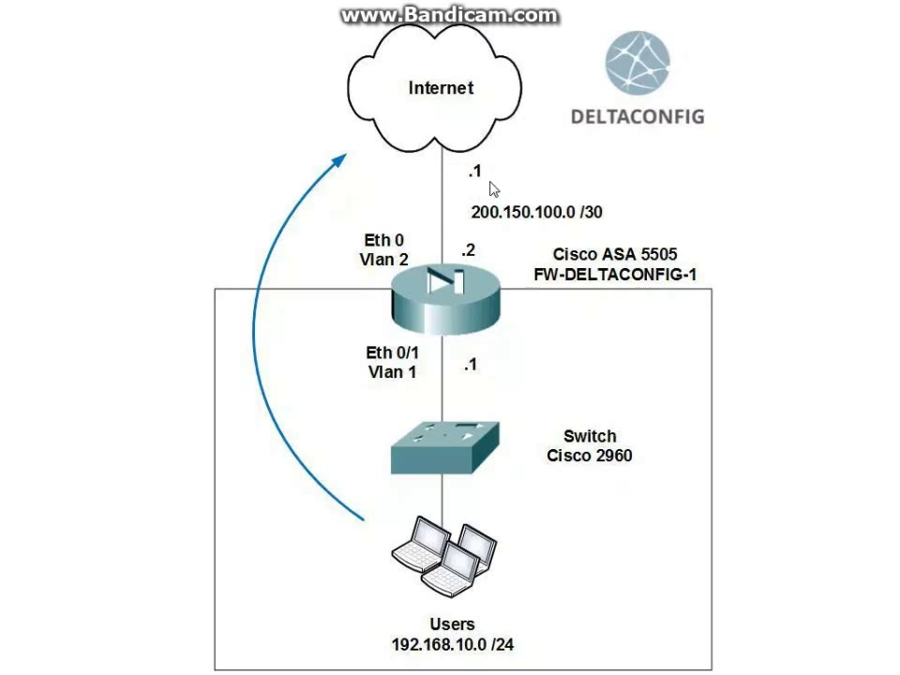
pyautogui.hotkey('alt', 'Tab')
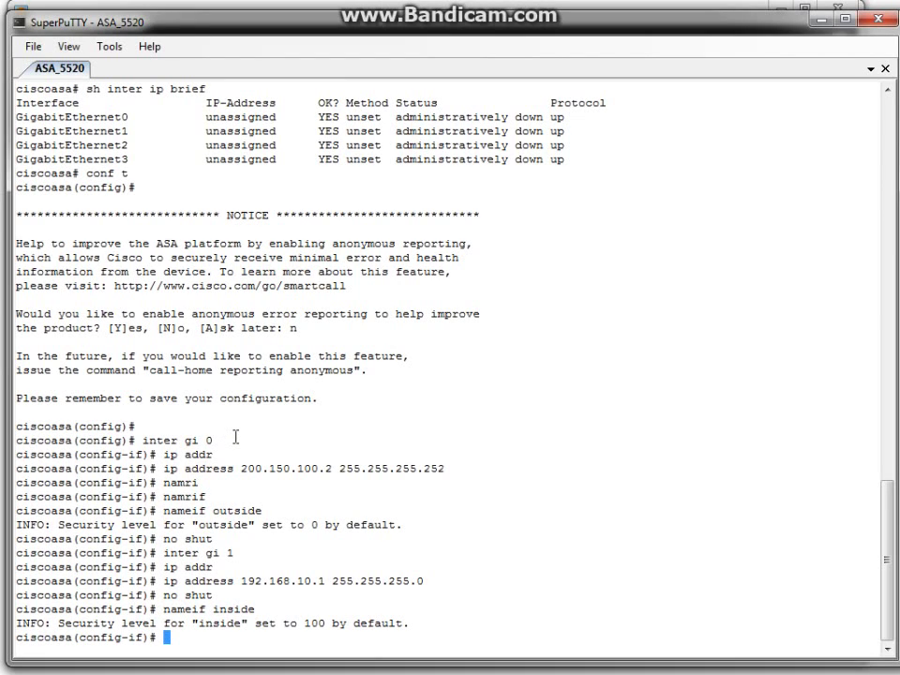
# Exit interface configuration and begin typing 'route outside 0.0.0.0 0.0.0.0 200.150.10'.
pyautogui.write('exit')
pyautogui.press('Return')
pyautogui.write('rout')
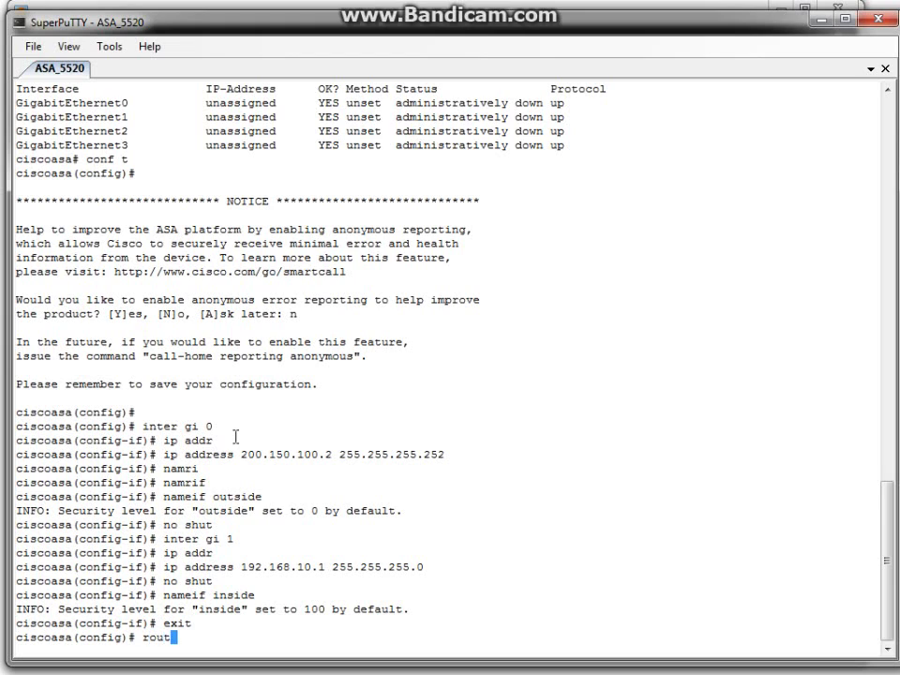
pyautogui.write('e outsi')
pyautogui.press('Tab')
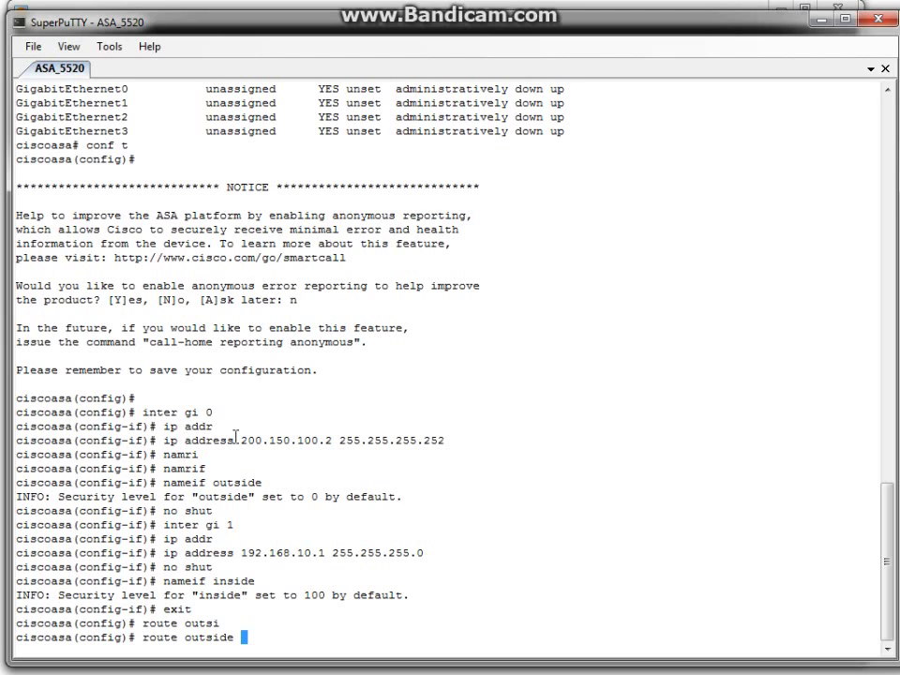
pyautogui.write('0.0.0.0 0.0.0.0 ')
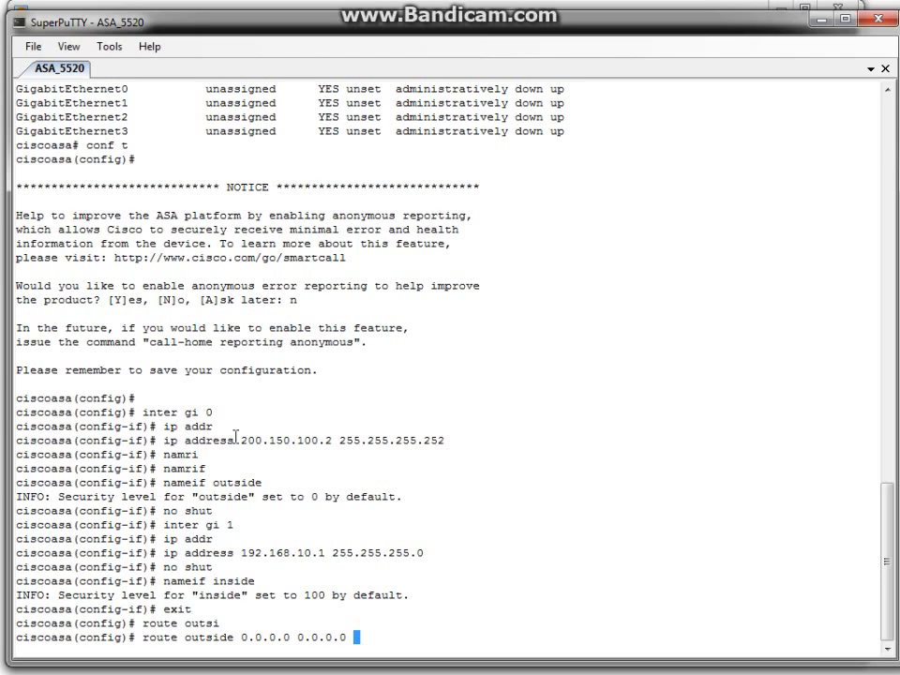
pyautogui.write('200.150.')
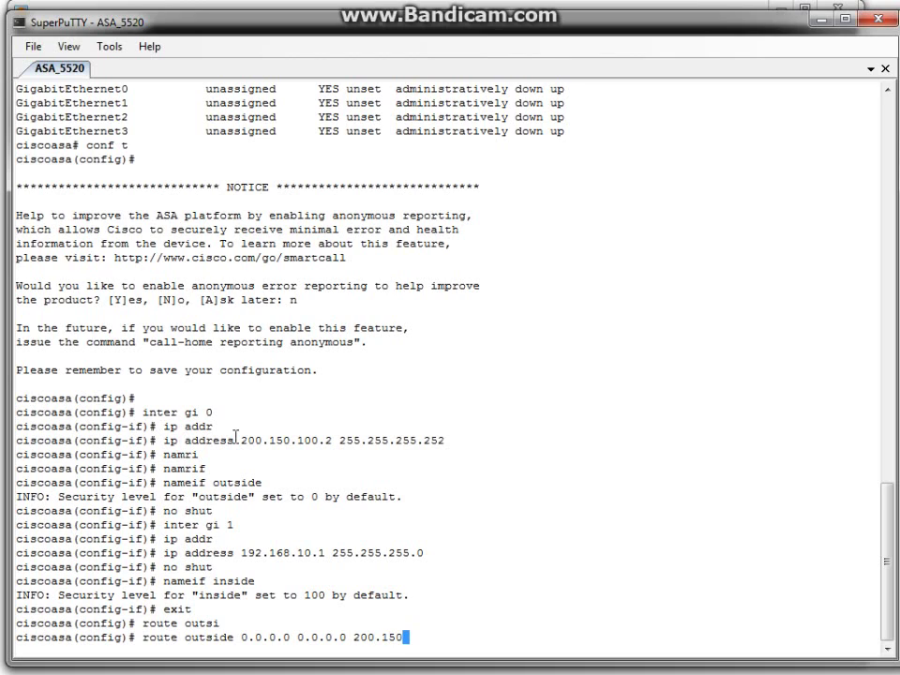
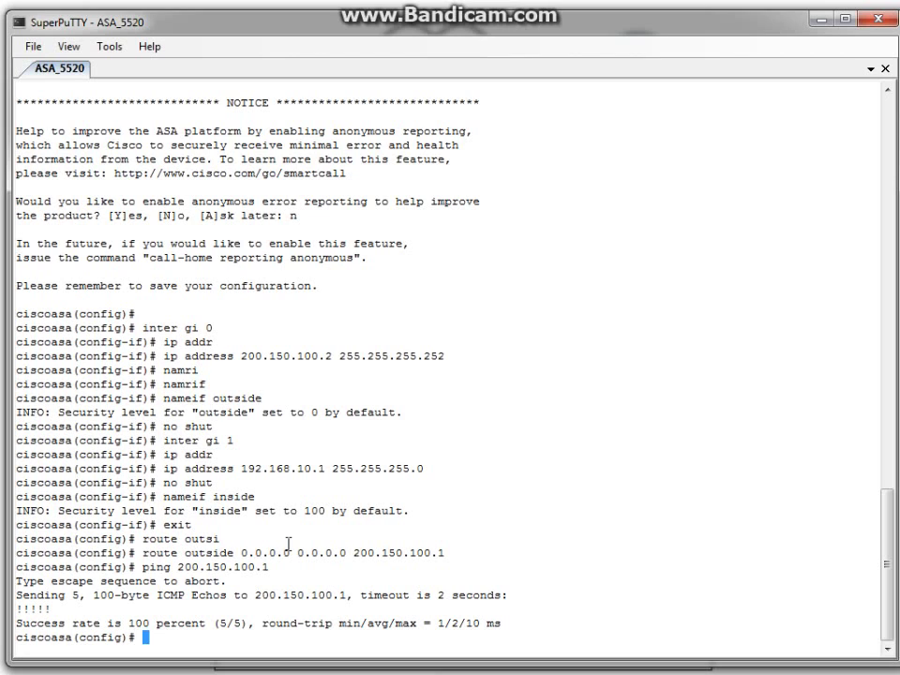
# Enter the ping command for the LAN host 192.168.10.5 at the ASA prompt.
pyautogui.write('ping 192.168')
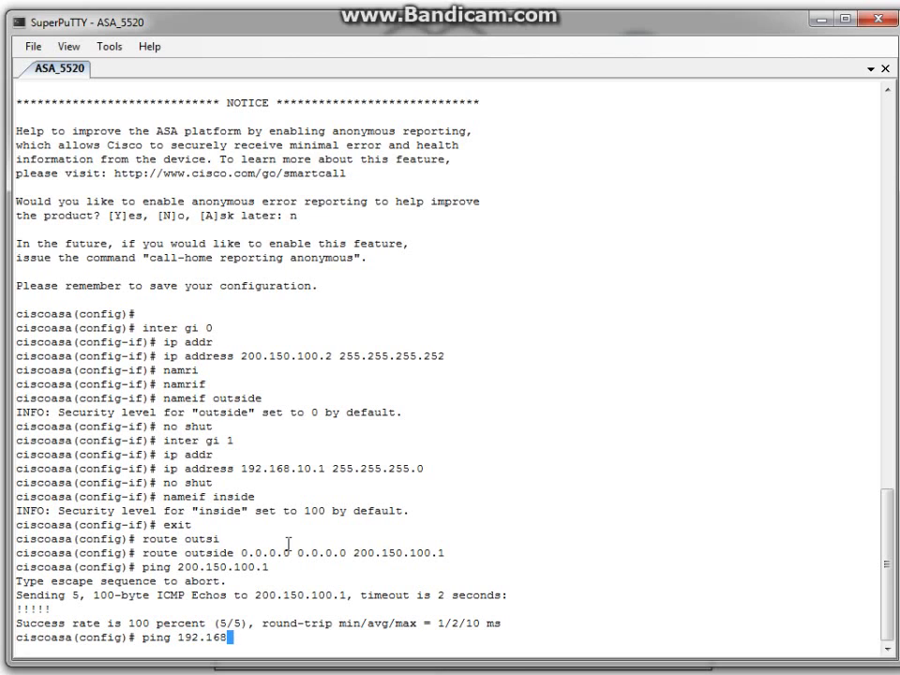
pyautogui.write('.10.5')
# Ping 192.168.10.5 and 8.8.8.8 from the ASA, highlighting the successful !!!!! reply line.
pyautogui.press('Return')
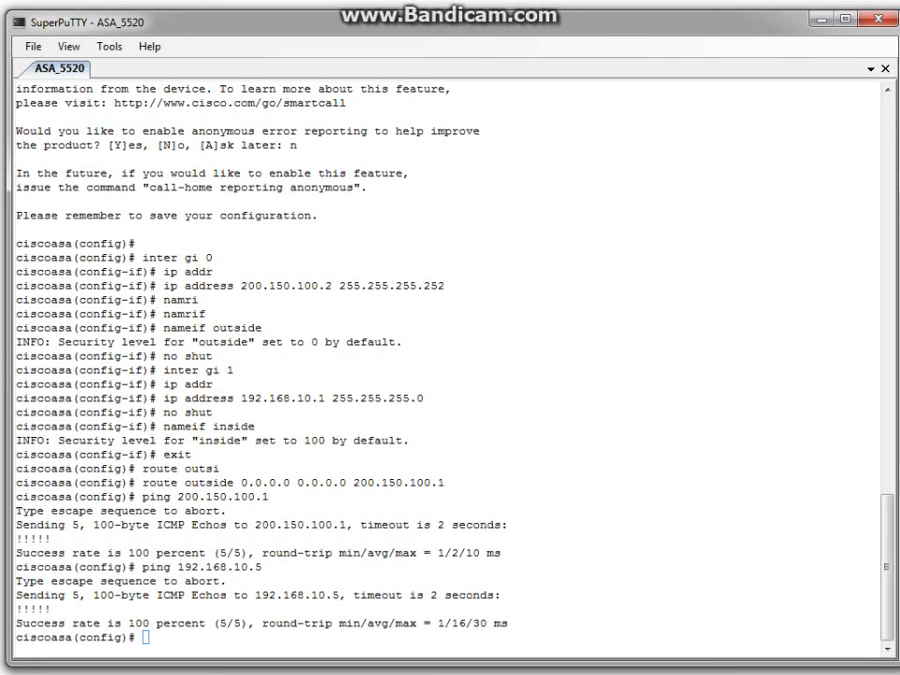
pyautogui.click(7, 484)
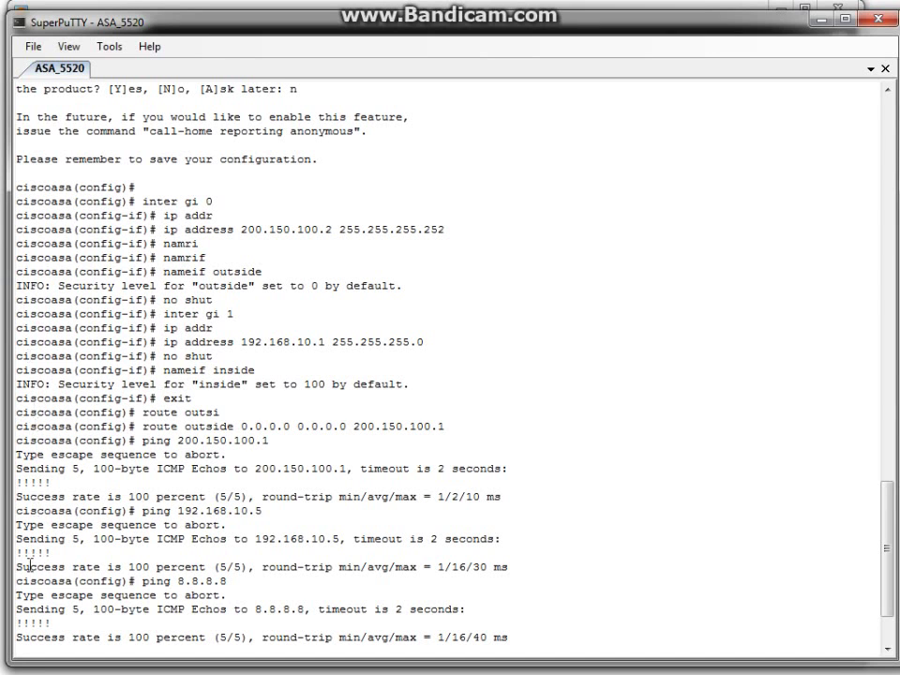
pyautogui.tripleClick(26, 624)
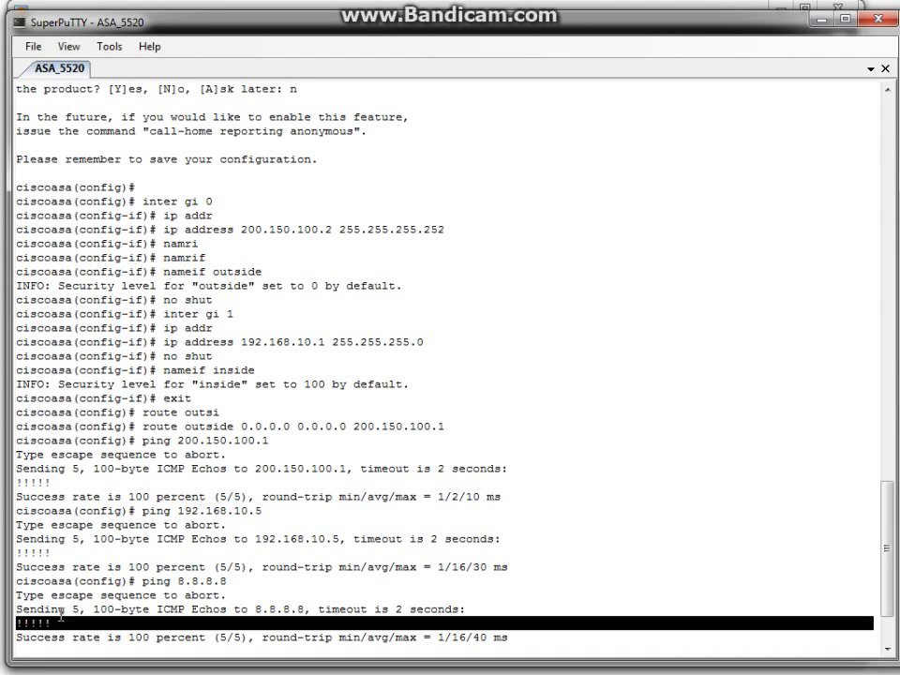
pyautogui.click(91, 614)
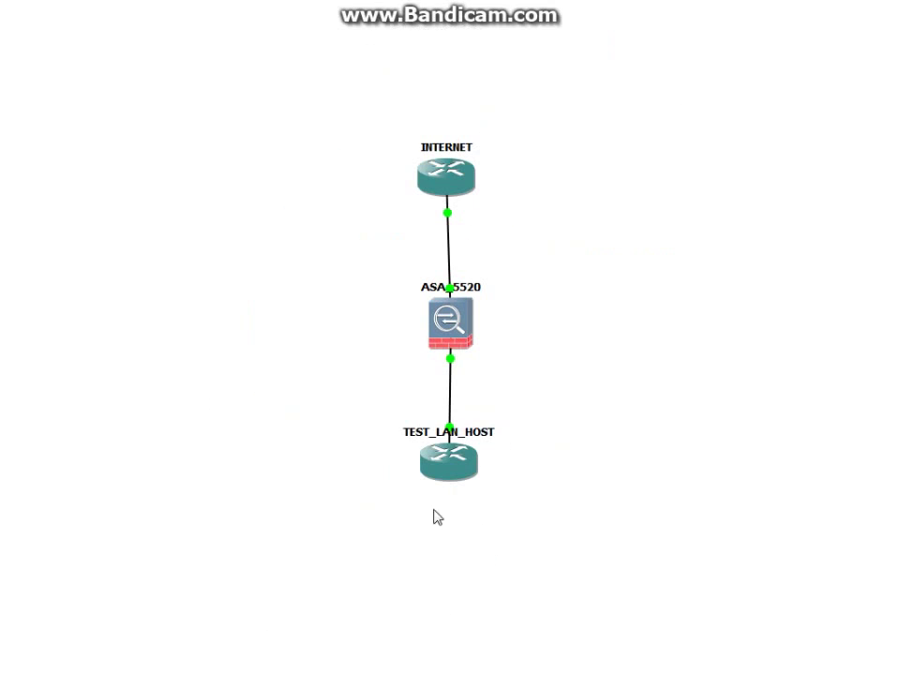
# Show TEST_LAN_HOST's running config: address 192.168.10.5 255.255.255.0, default route via 192.168.10.1.
pyautogui.doubleClick(447, 469)
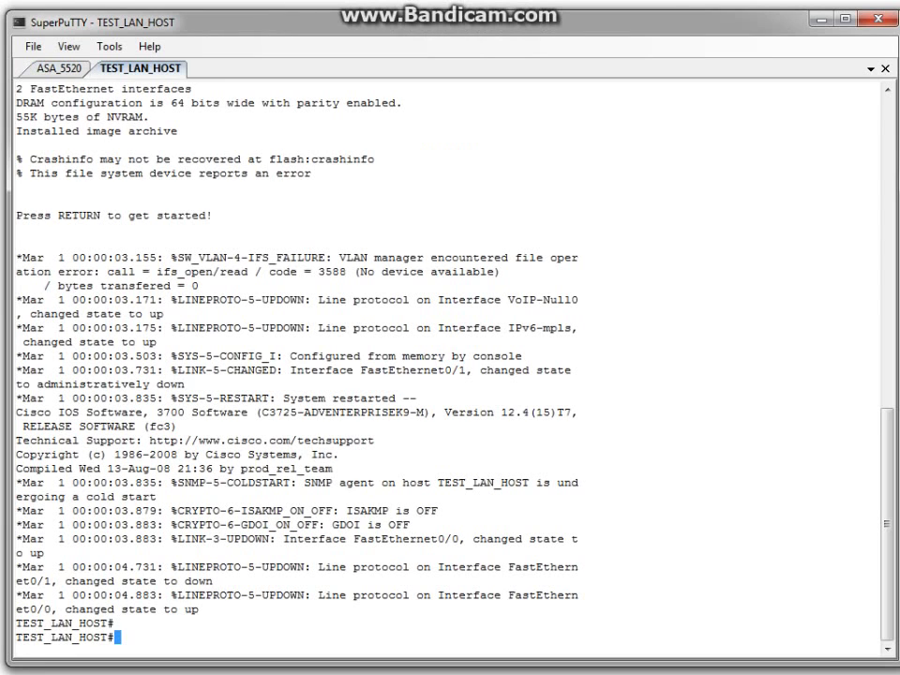
pyautogui.press('Return')
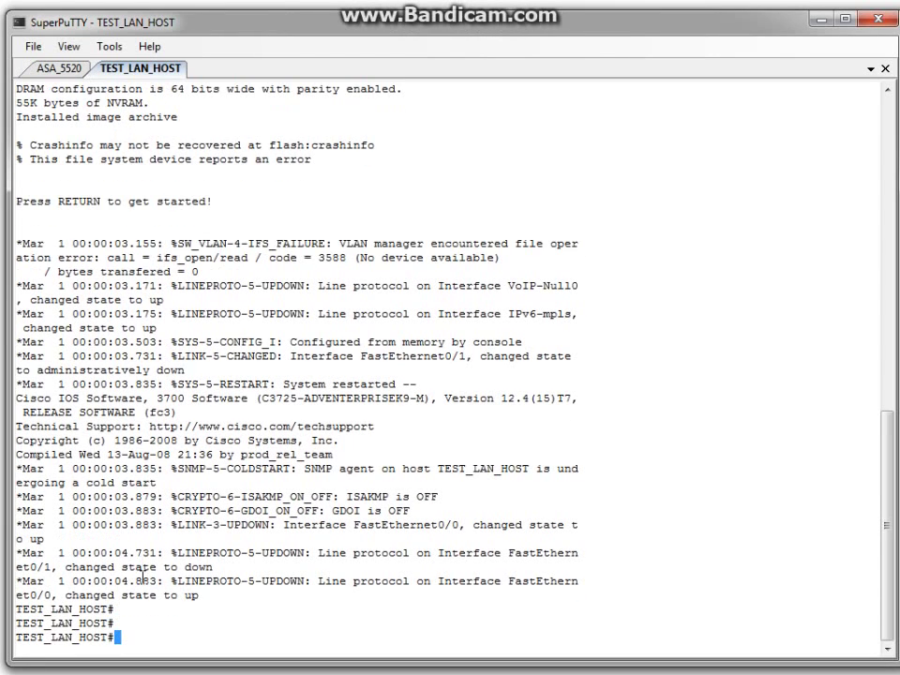
pyautogui.write('sh run')
pyautogui.press('Return')
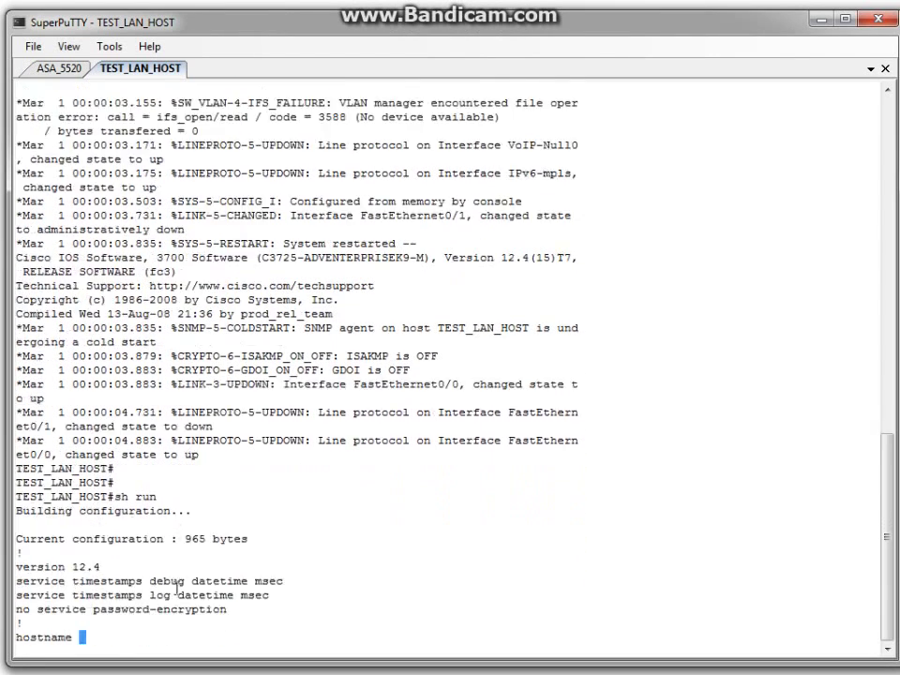
pyautogui.press('space')
pyautogui.press('space')
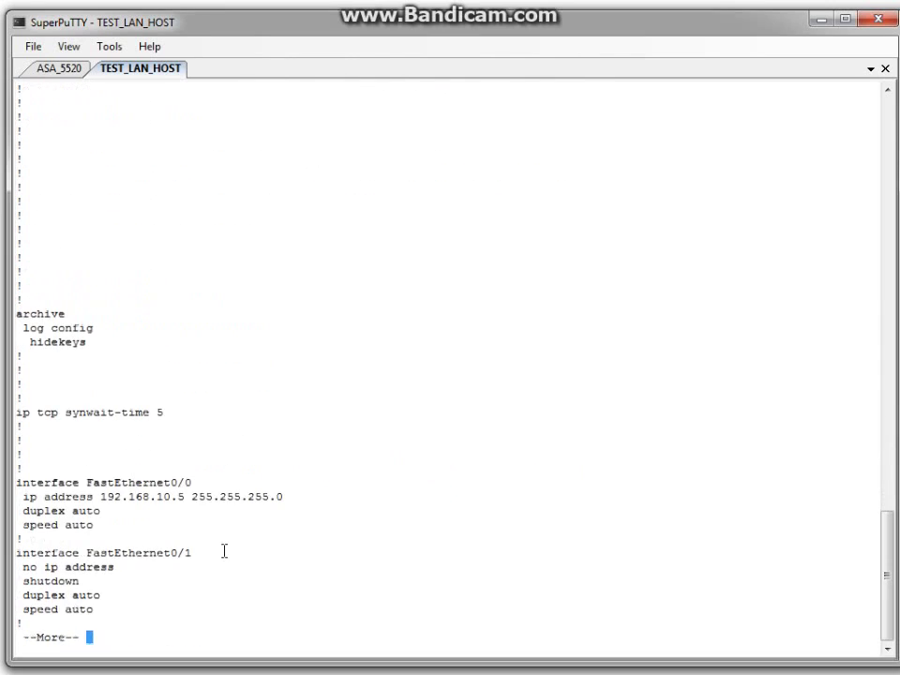
pyautogui.press('space')
pyautogui.moveTo(102, 173); pyautogui.dragTo(282, 174)
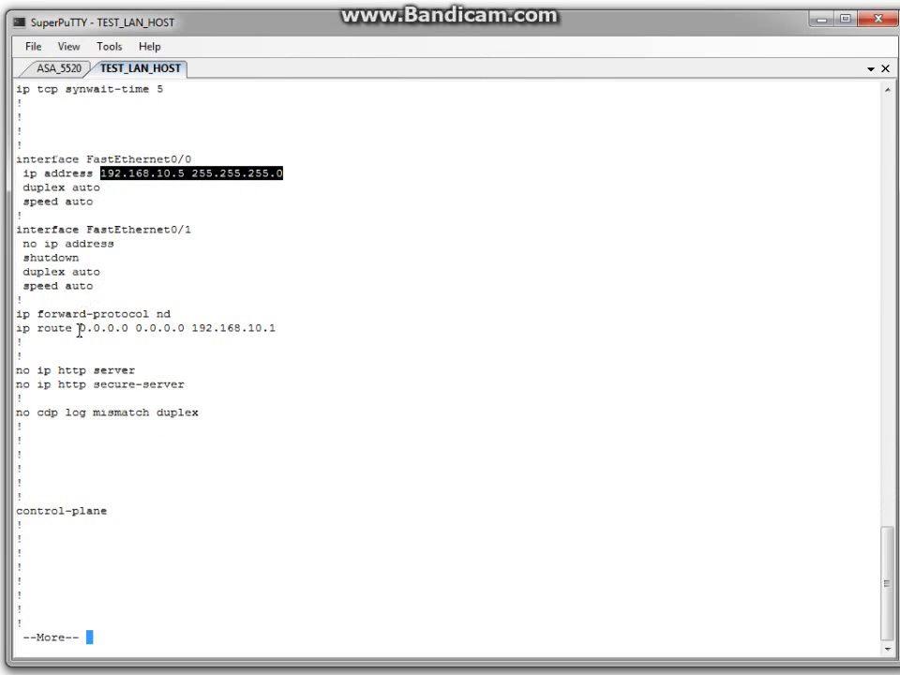
pyautogui.moveTo(80, 328); pyautogui.dragTo(275, 329)
# Ping the gateway 192.168.10.1 and then 8.8.8.8 from TEST_LAN_HOST.
pyautogui.write('qping ')
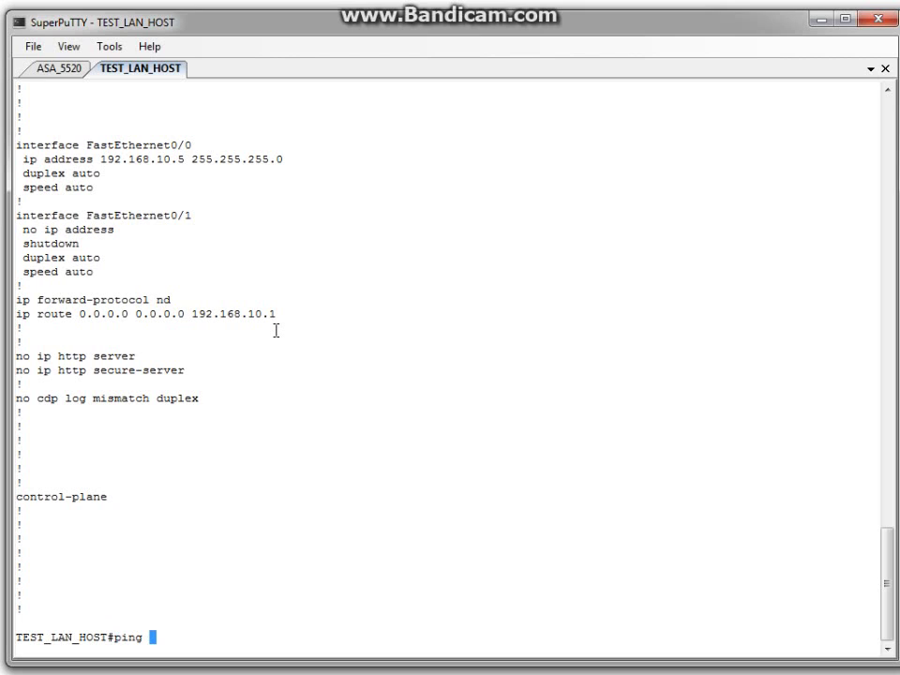
pyautogui.write('192.168.10.1')
pyautogui.press('Return')
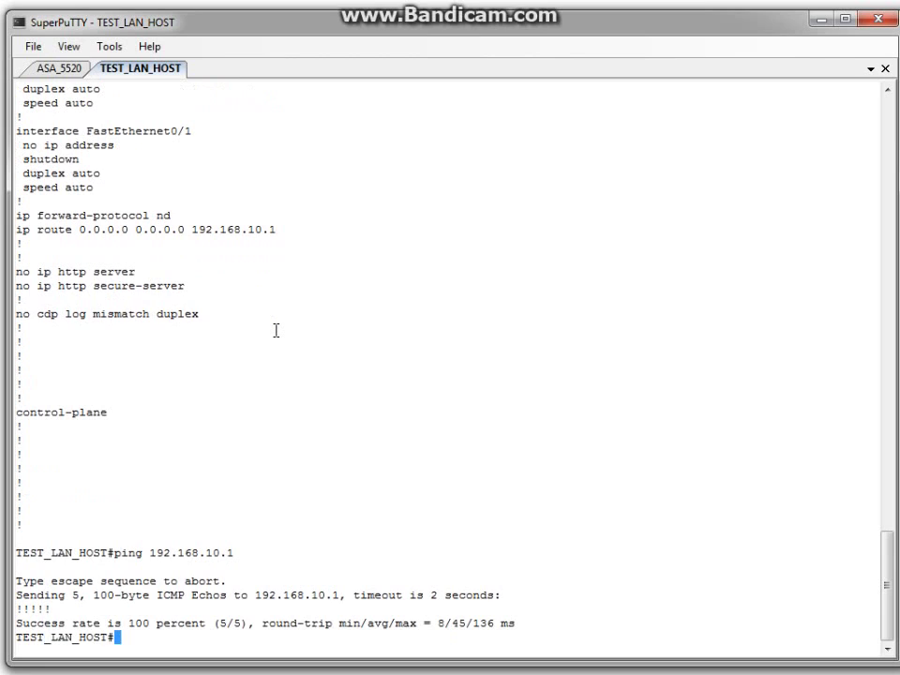
pyautogui.press('Return')
pyautogui.write('ping ')
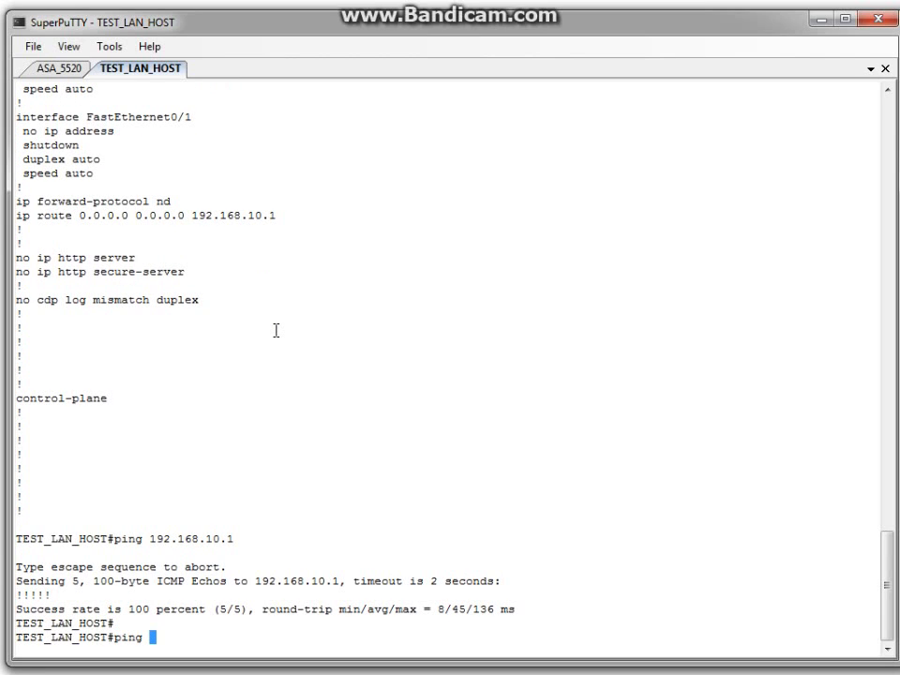
pyautogui.write('8.8.8.8')
pyautogui.press('Return')
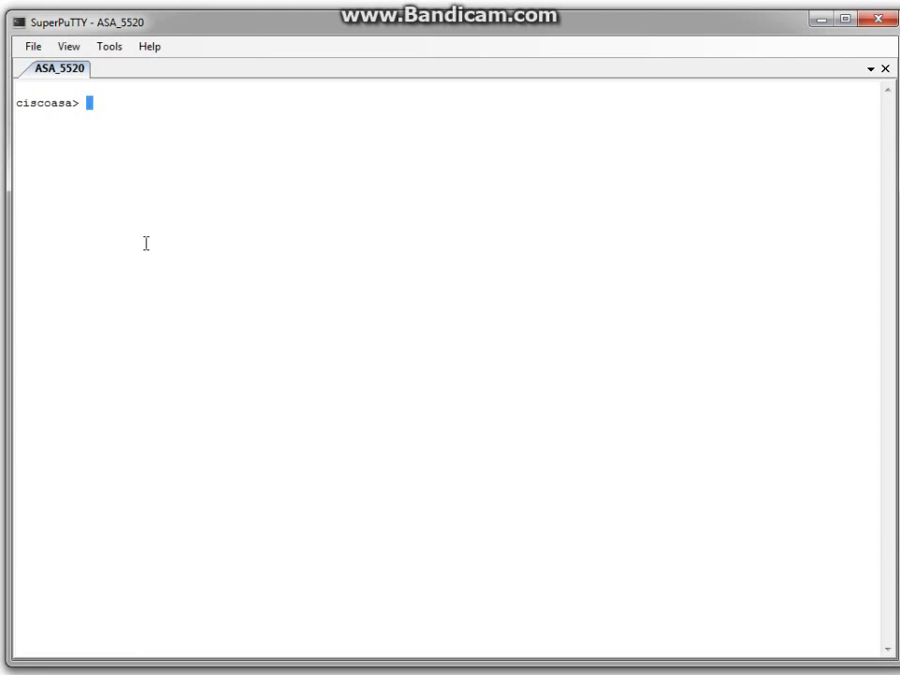
# Enter privileged mode and global configuration mode on the ASA.
pyautogui.write('ena')
pyautogui.press('Return')
pyautogui.press('Return')
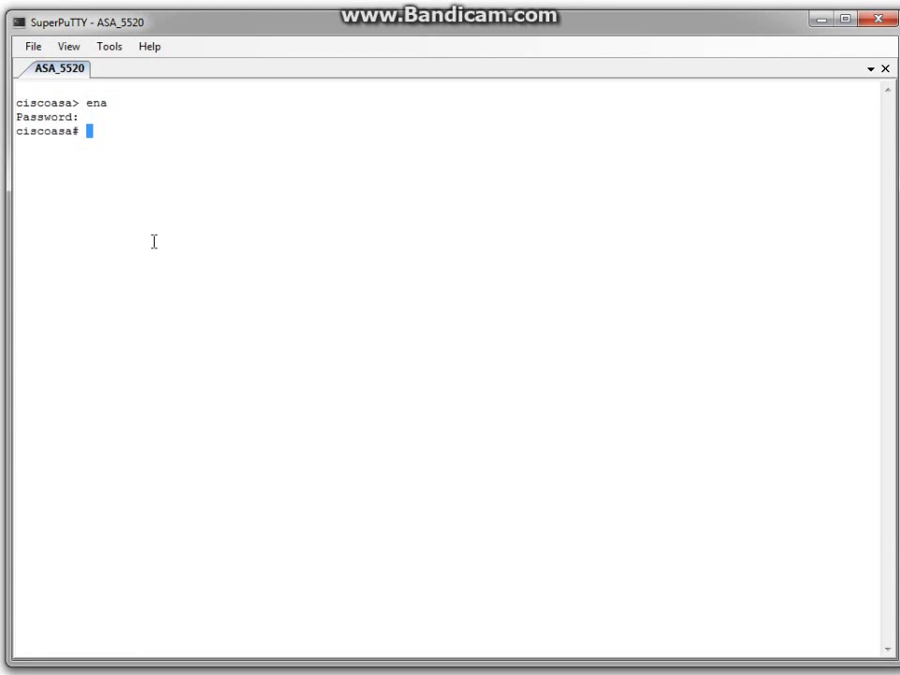
pyautogui.write('conf t')
pyautogui.press('Return')
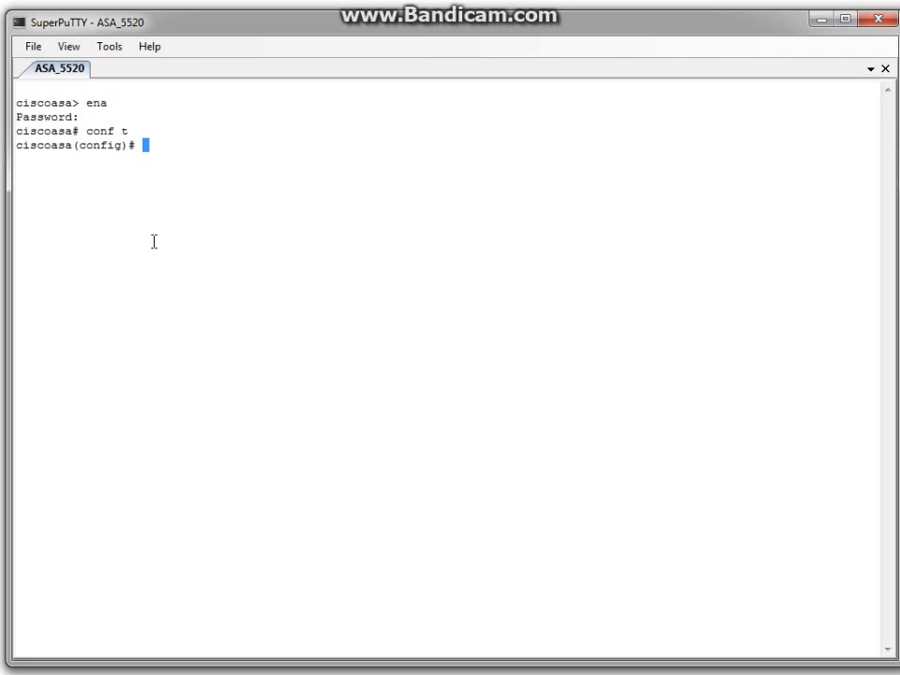
# Create the network object group NET_LAN with object-group network NET_LAN.
pyautogui.write('objef')
pyautogui.press('Tab')
pyautogui.press('BackSpace')
pyautogui.write('c')
pyautogui.press('Tab')
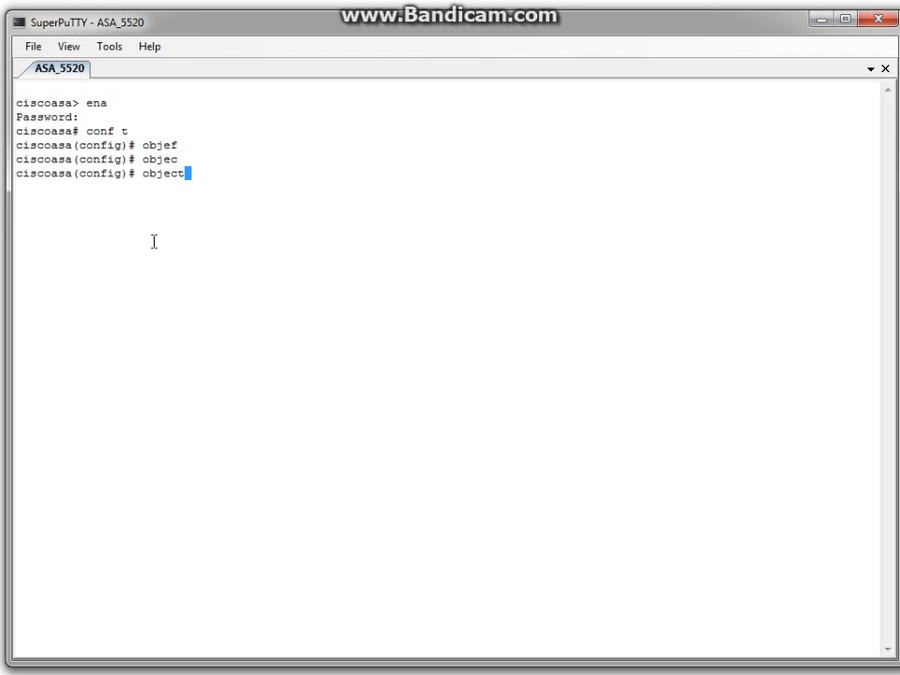
pyautogui.write('-gr')
pyautogui.press('Tab')
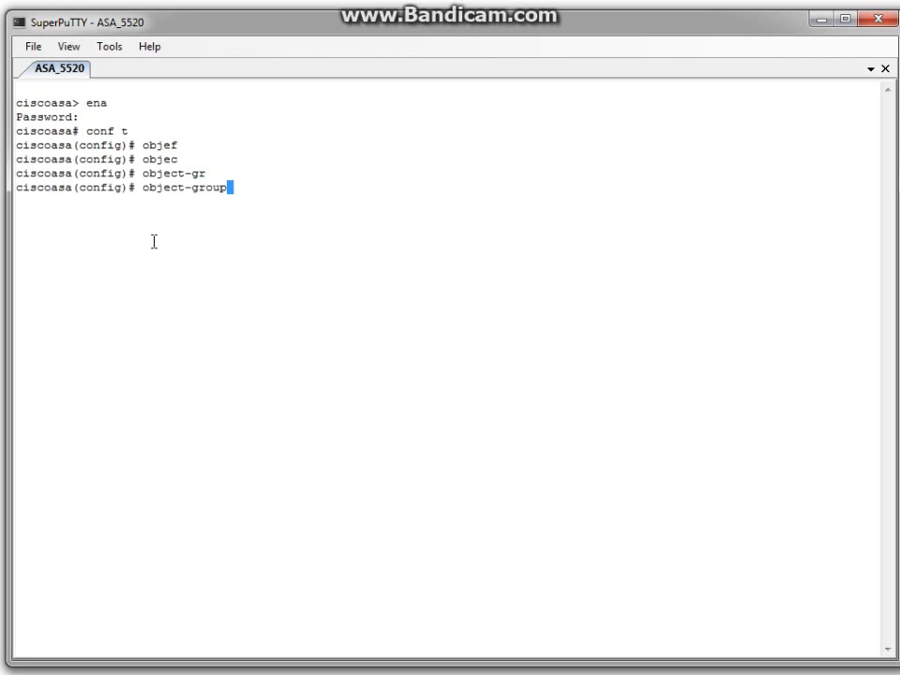
pyautogui.write('net')
pyautogui.press('Tab')
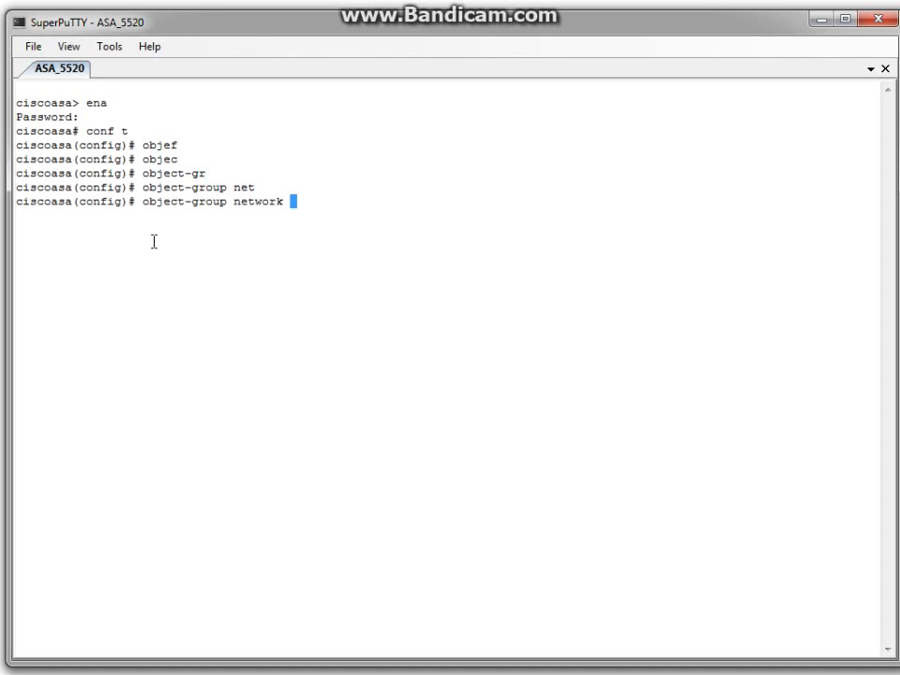
pyautogui.write('NET_LAN')
pyautogui.press('Return')
# Add network-object 192.168.10.0 255.255.255.0 to NET_LAN and re-enter configuration mode.
pyautogui.write('net')
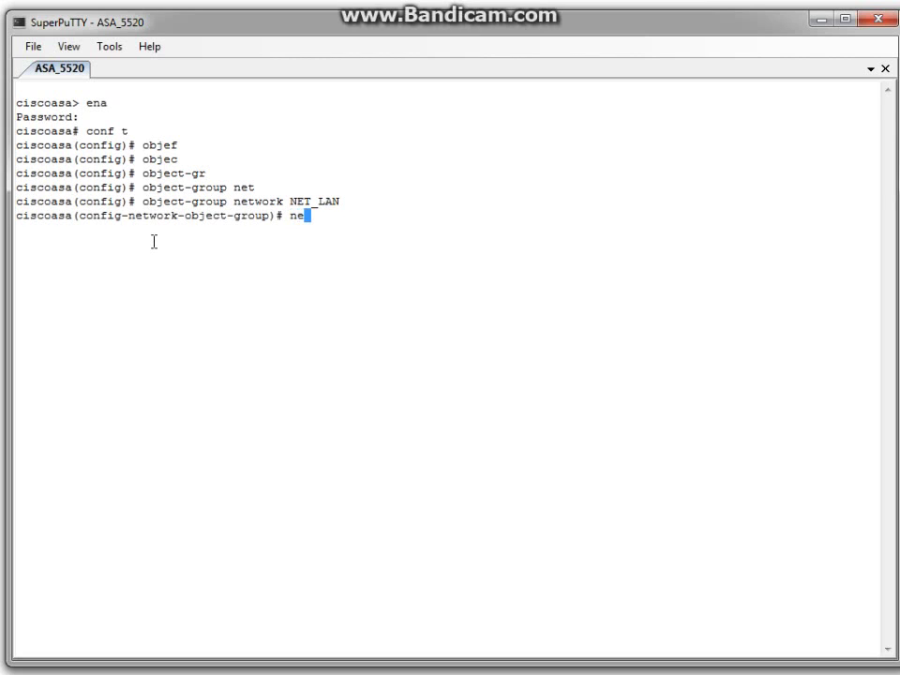
pyautogui.press('Tab')
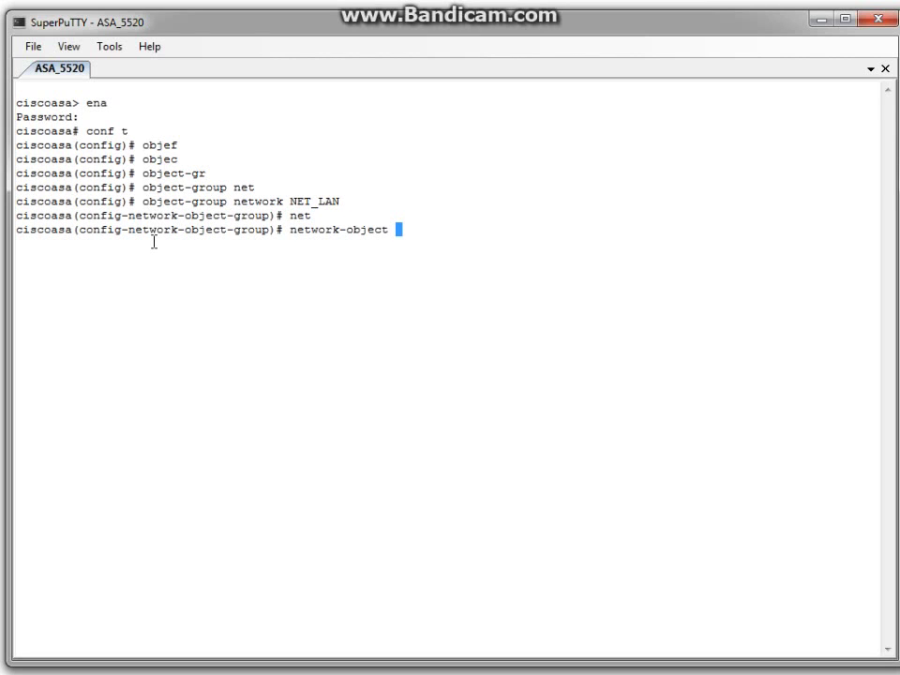
pyautogui.write('192.168.10.0 25')
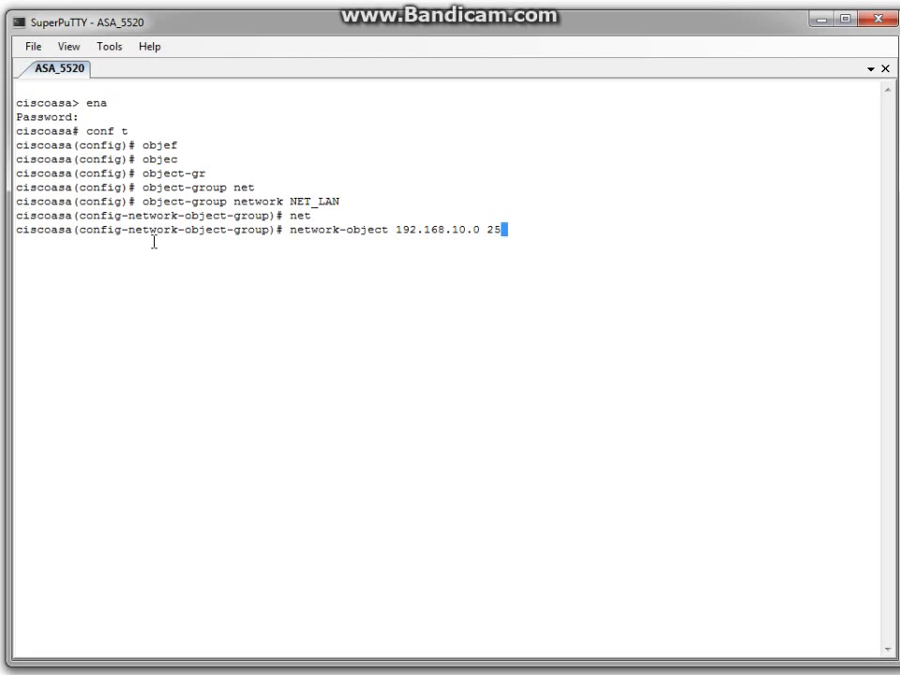
pyautogui.write('5.255.255.0')
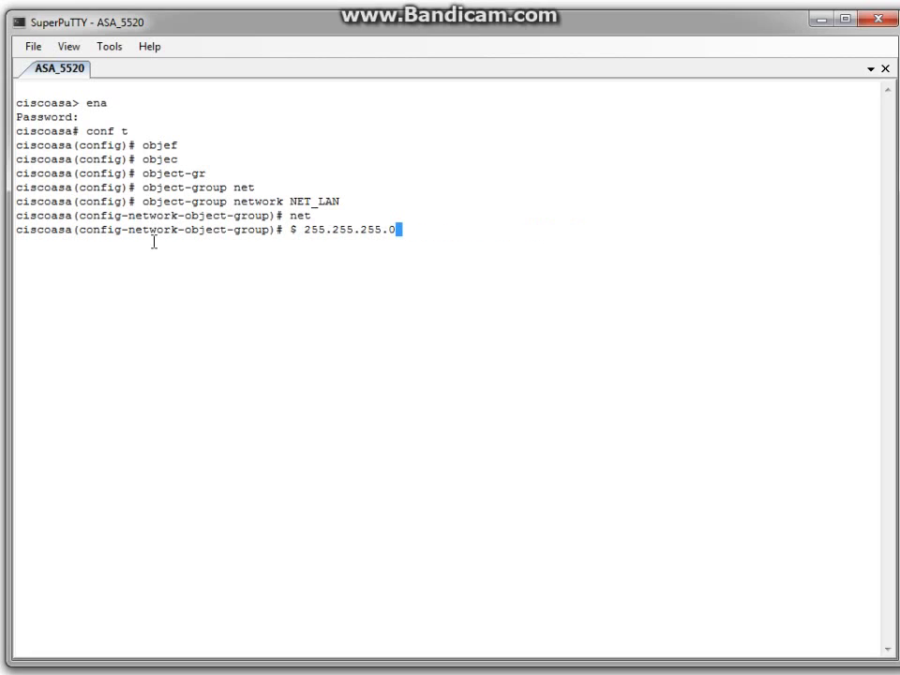
pyautogui.press('Return')
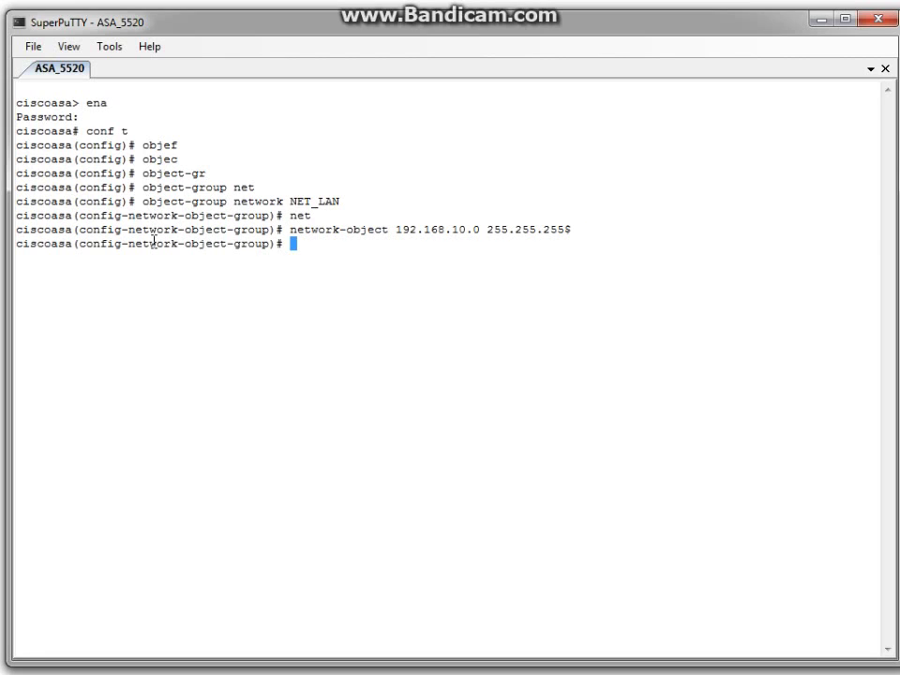
pyautogui.hotkey('ctrl', 'z')
pyautogui.write('conf t')
pyautogui.press('Return')
# Build nat (inside,outside) source dynamic NET_LAN and submit the incomplete command.
pyautogui.write('na')
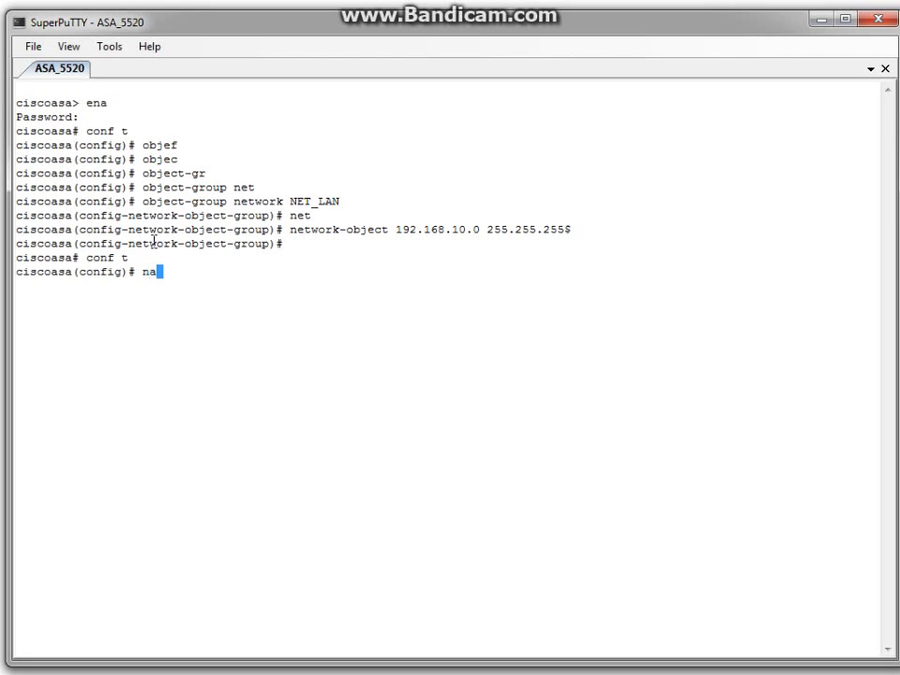
pyautogui.write('t (in')
pyautogui.press('Tab')
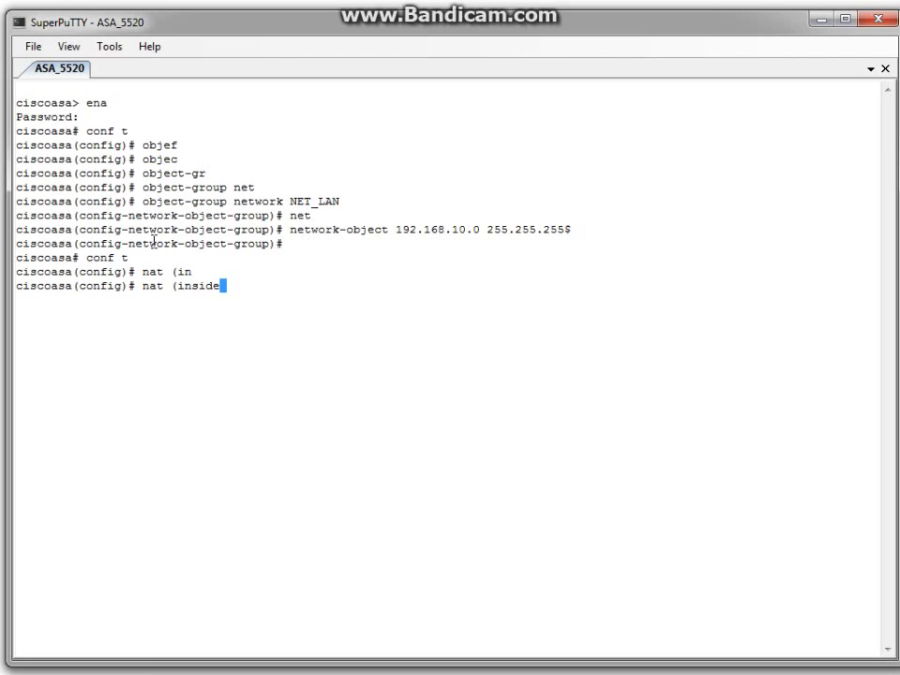
pyautogui.write(', out')
pyautogui.press('Tab')
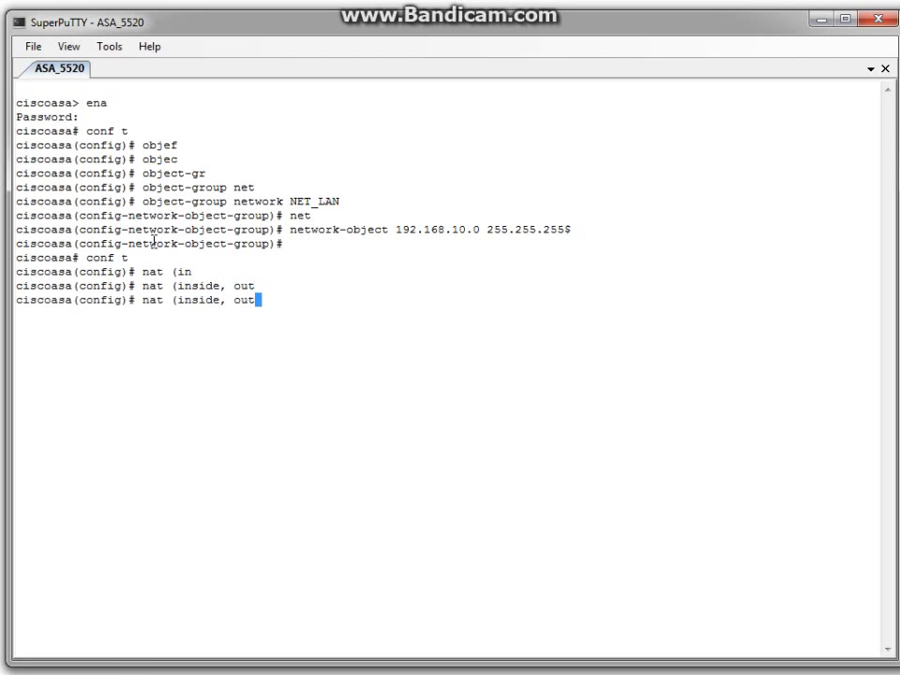
pyautogui.press('BackSpace')
pyautogui.press('BackSpace')
pyautogui.press('BackSpace')
pyautogui.press('BackSpace')
pyautogui.write('ou')
pyautogui.press('Tab')
pyautogui.write(') ?')
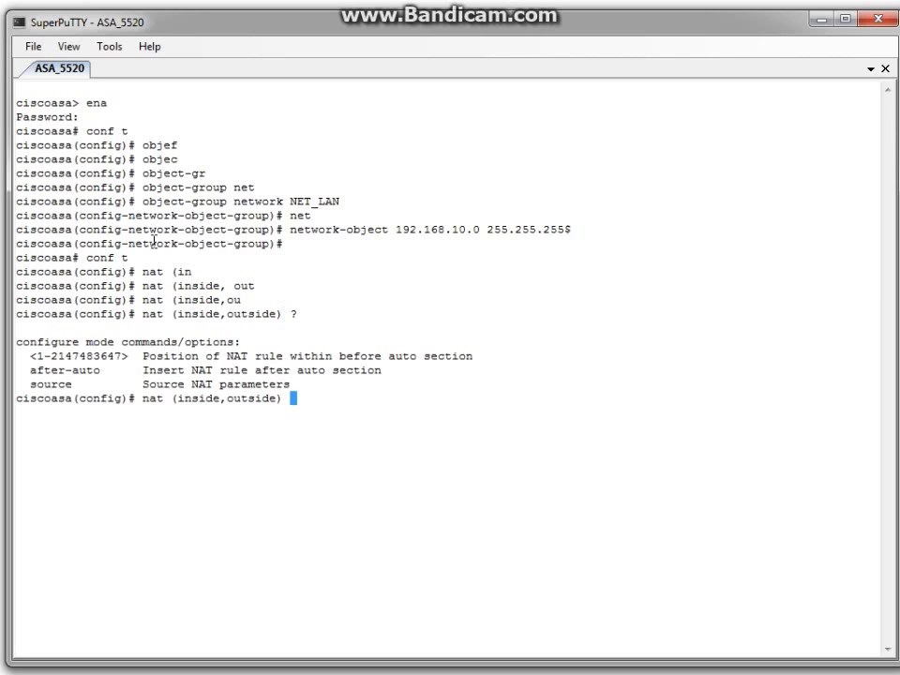
pyautogui.write('so')
pyautogui.press('Tab')
pyautogui.write('?')
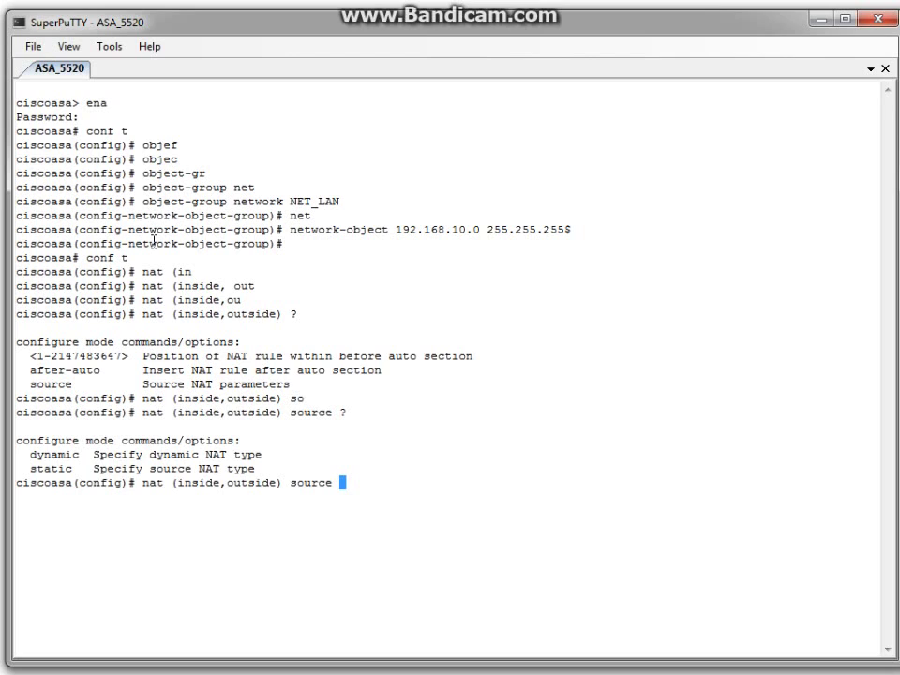
pyautogui.write('dyn')
pyautogui.press('Tab')
pyautogui.write('?')
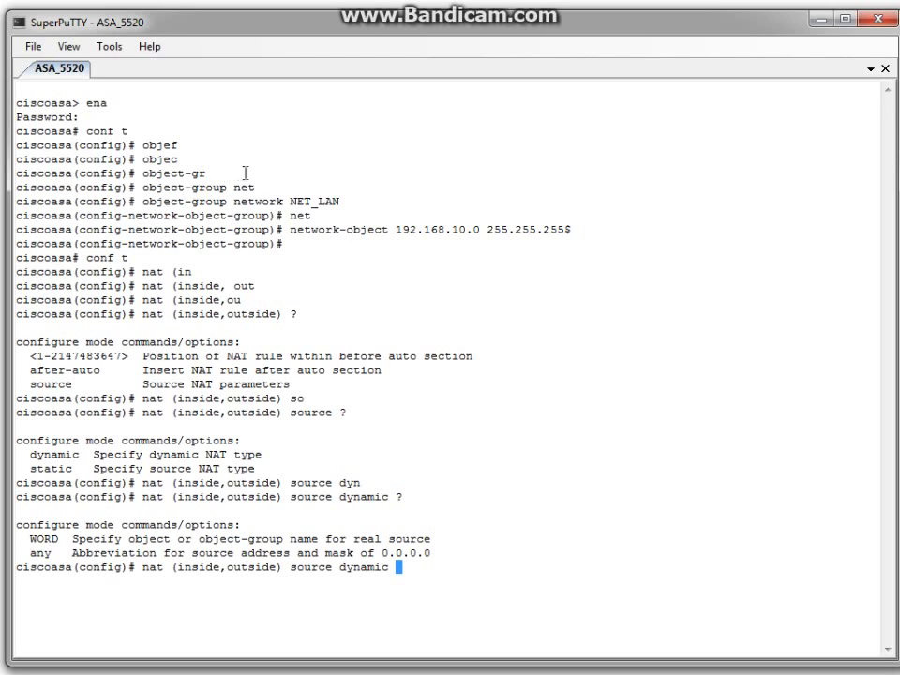
pyautogui.moveTo(288, 201); pyautogui.dragTo(340, 201)
pyautogui.rightClick(345, 230)
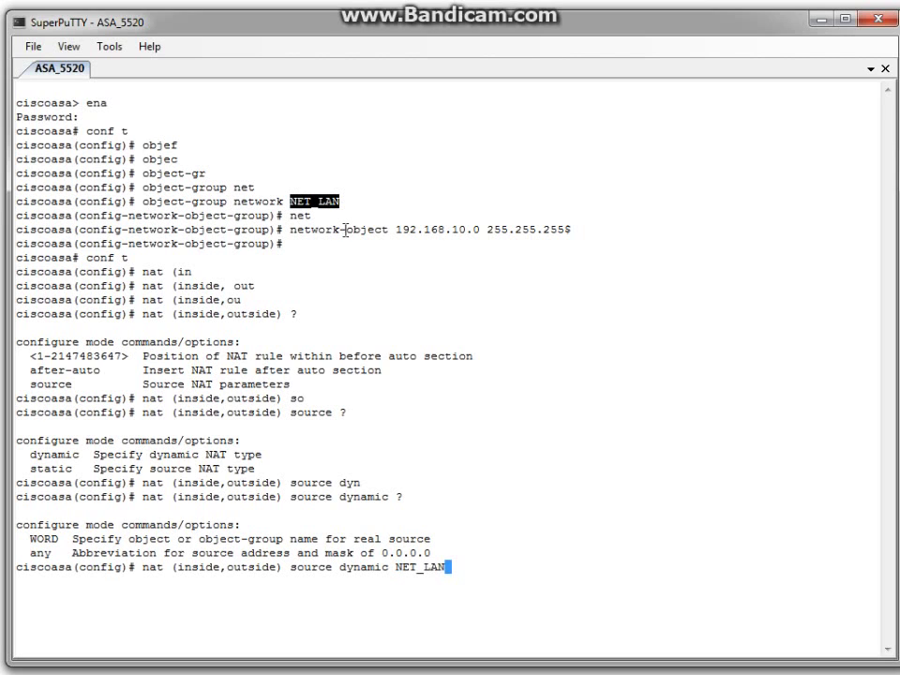
pyautogui.write('?')
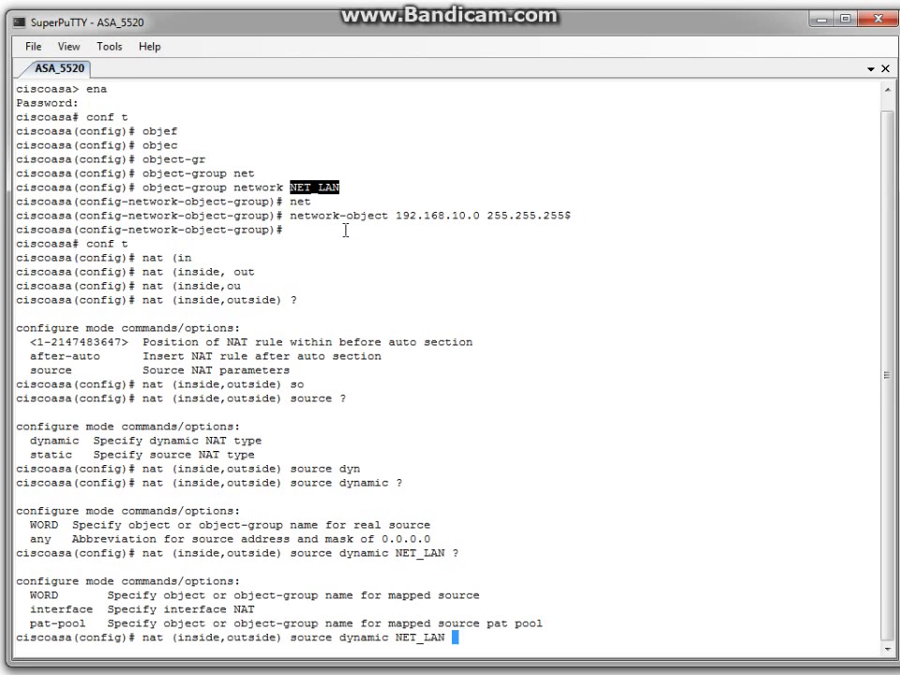
pyautogui.press('Return')
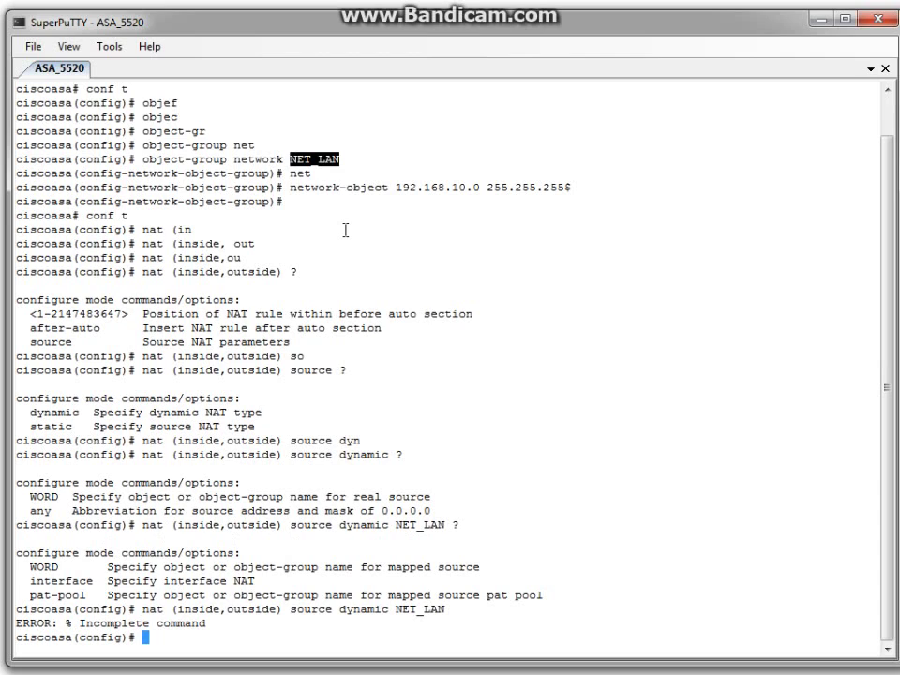
# Complete the rule as nat (inside,outside) source dynamic NET_LAN interface and exit config mode.
pyautogui.press('Up')
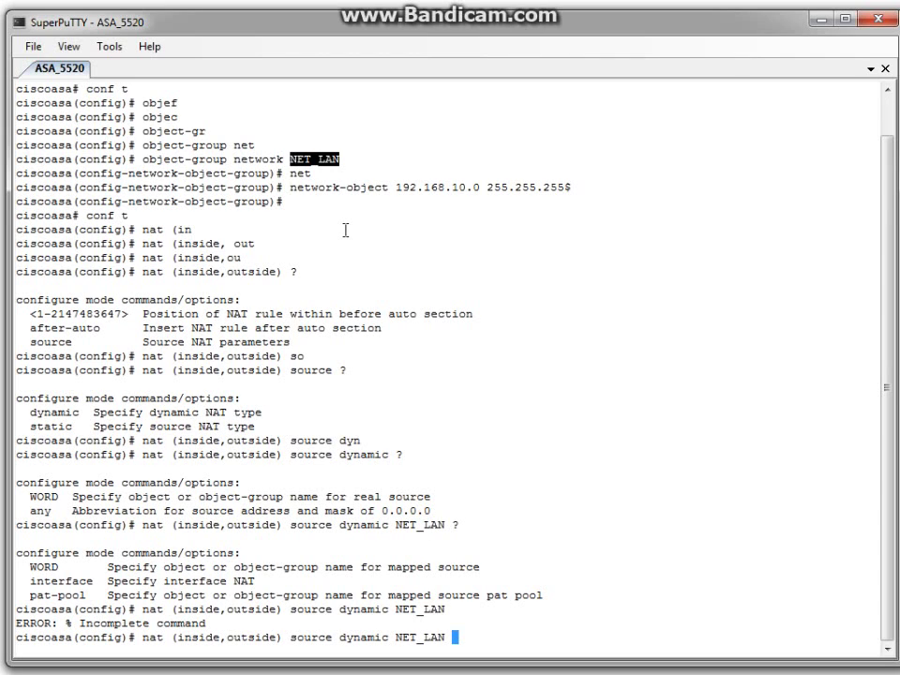
pyautogui.write('inter')
pyautogui.press('Tab')
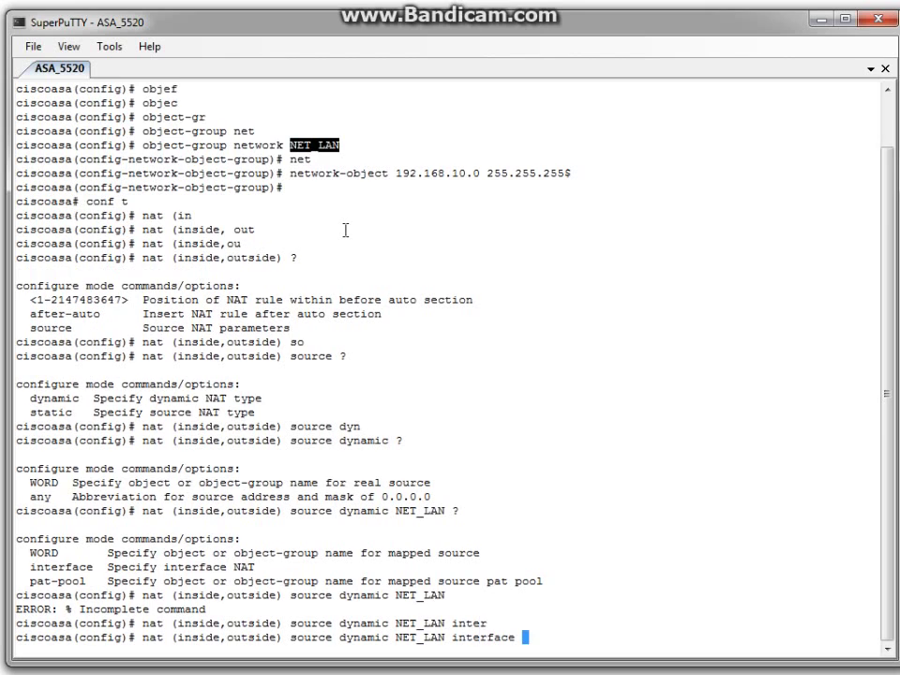
pyautogui.write('?')
pyautogui.press('Return')
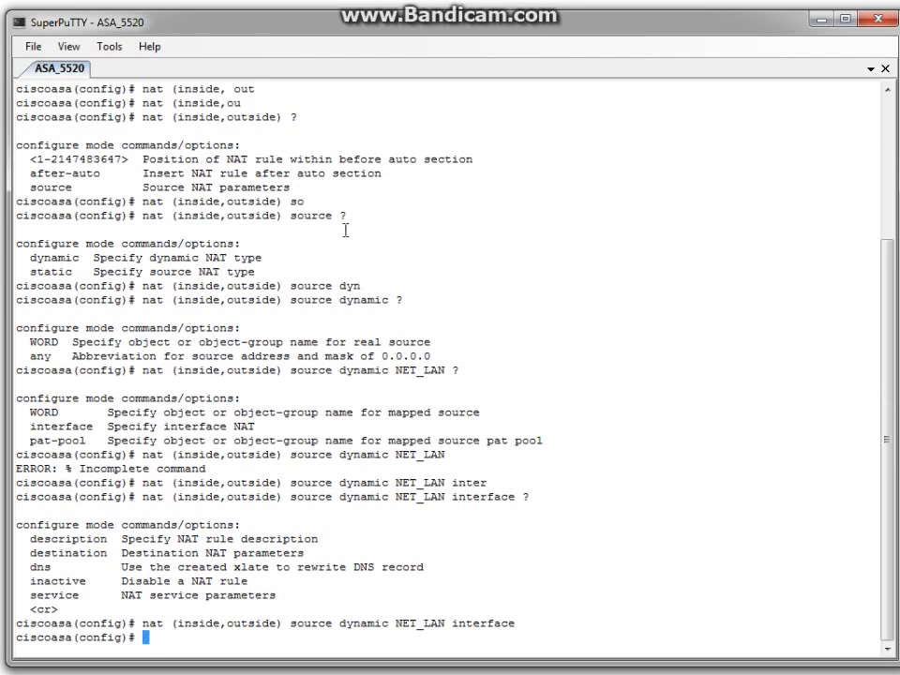
pyautogui.press('Return')
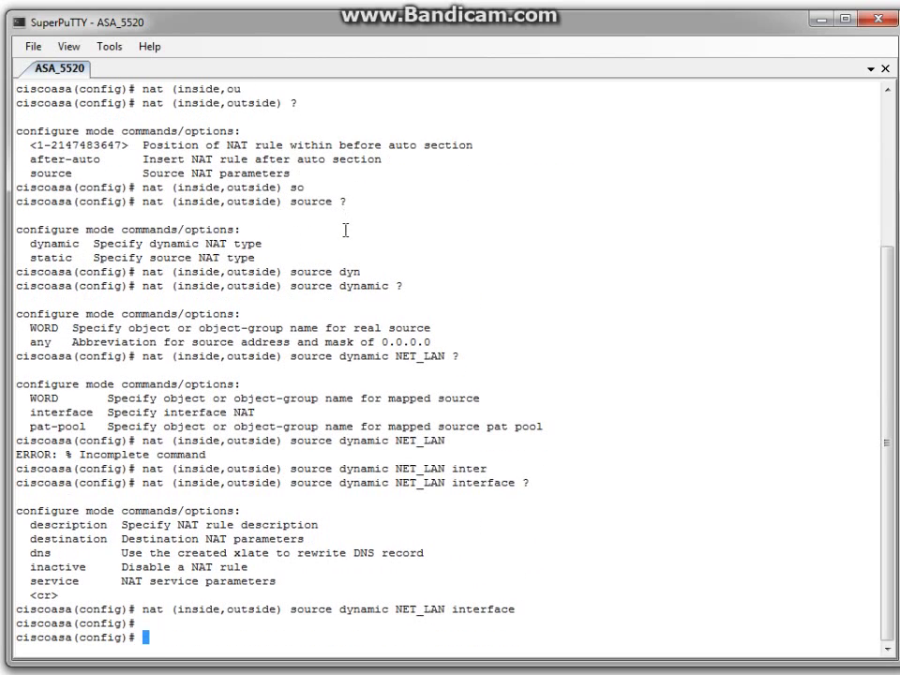
pyautogui.hotkey('ctrl', 'z')
# Run sh run | inc nat and highlight 'interface' and 'outside' in the NAT line.
pyautogui.write('sh run | inc')
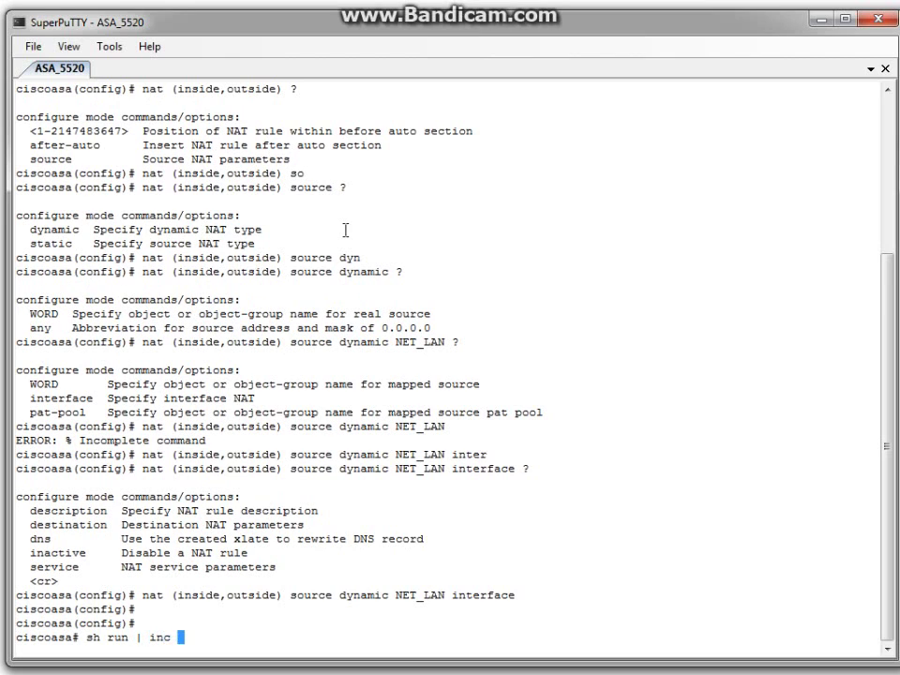
pyautogui.press('Return')
pyautogui.press('Up')
pyautogui.write('nat')
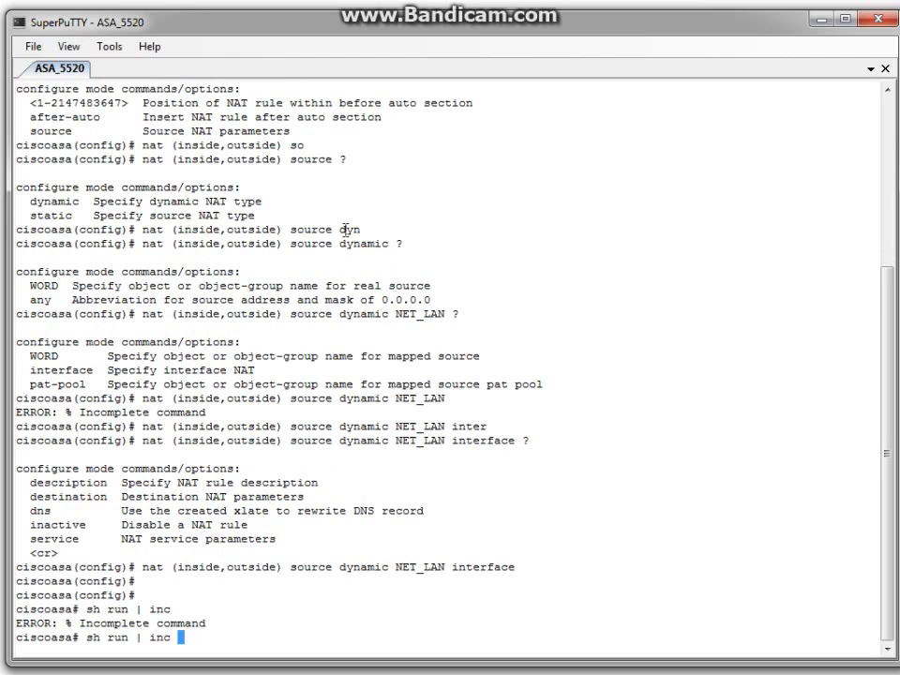
pyautogui.press('Return')
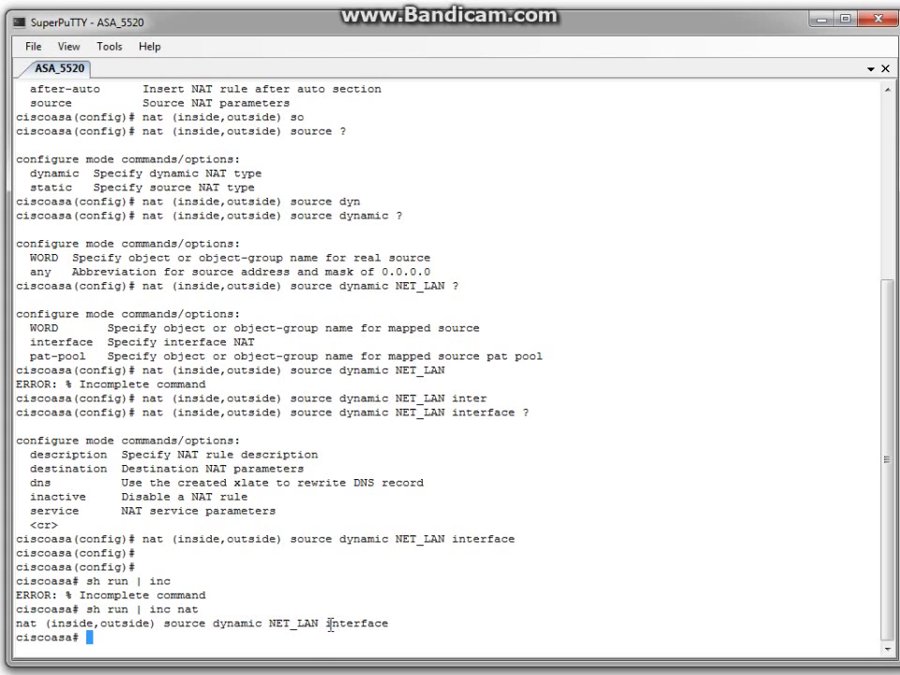
pyautogui.doubleClick(330, 623)
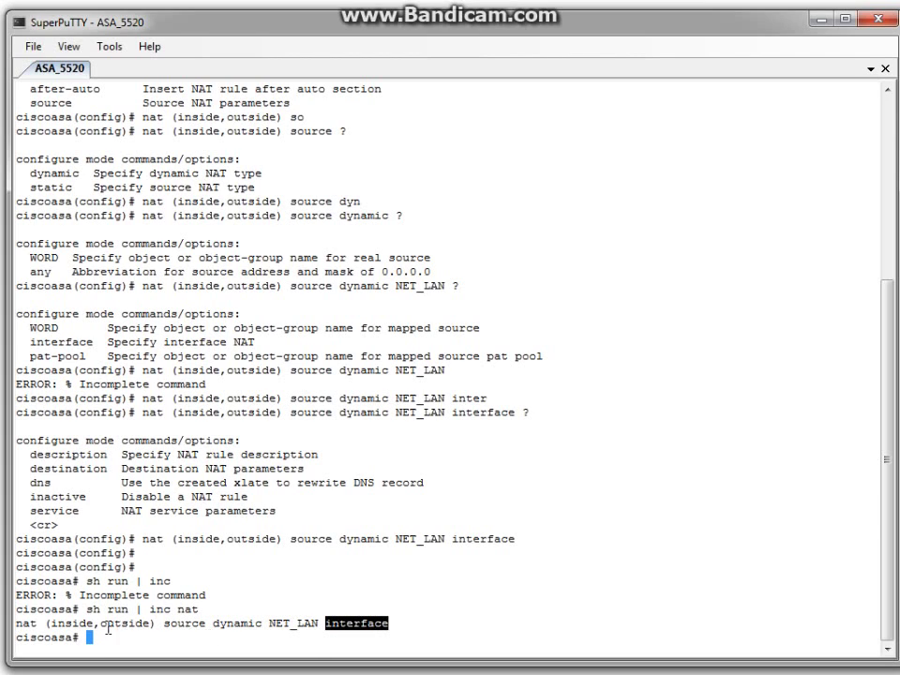
pyautogui.moveTo(103, 624); pyautogui.dragTo(150, 624)
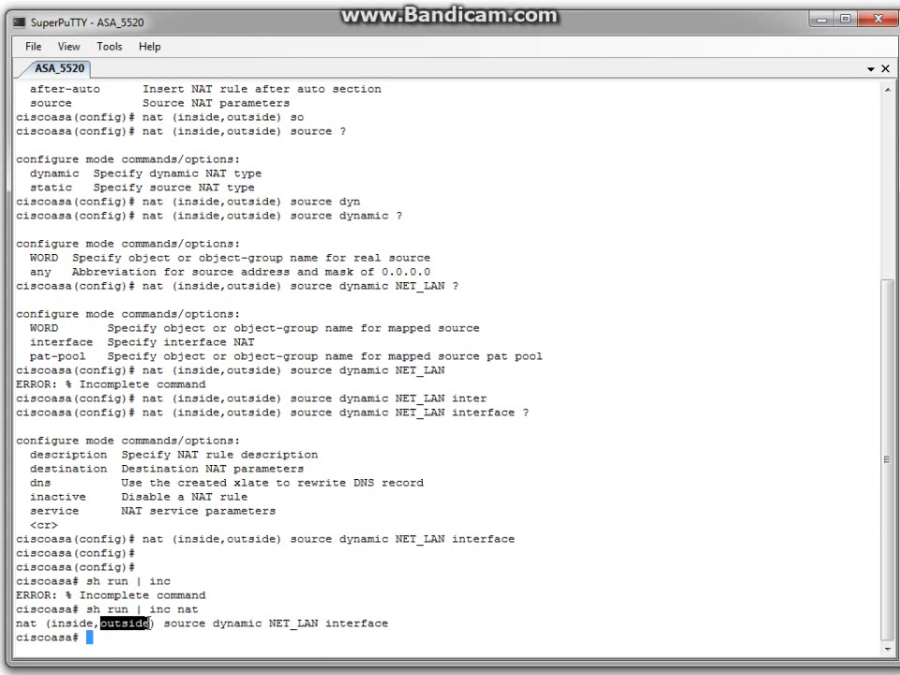
pyautogui.click(187, 623)
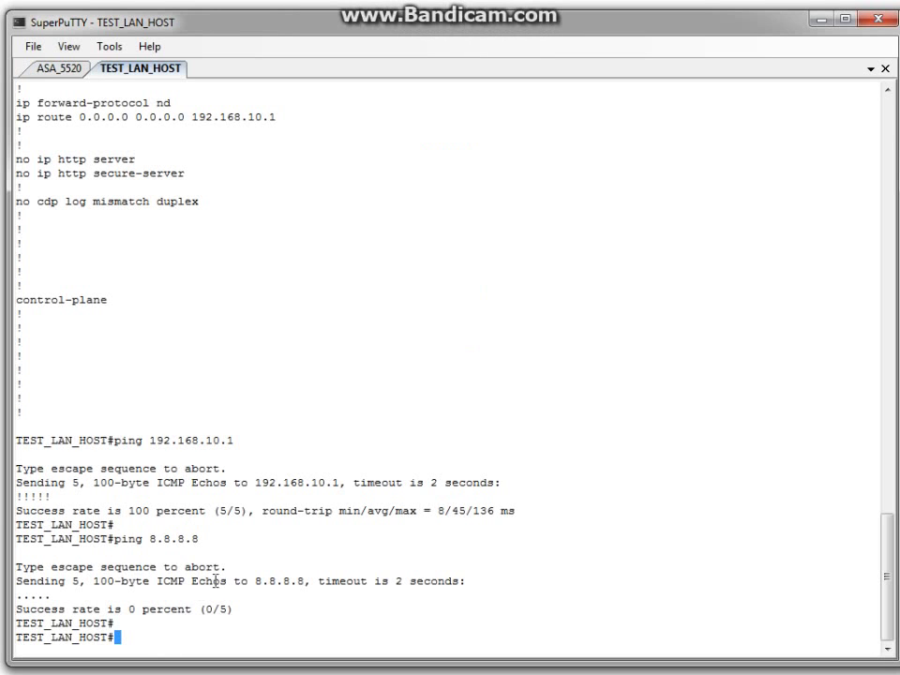
# Repeat ping 8.8.8.8 on TEST_LAN_HOST, then get a fresh ASA_5520 prompt.
pyautogui.press('Return')
pyautogui.press('Up')
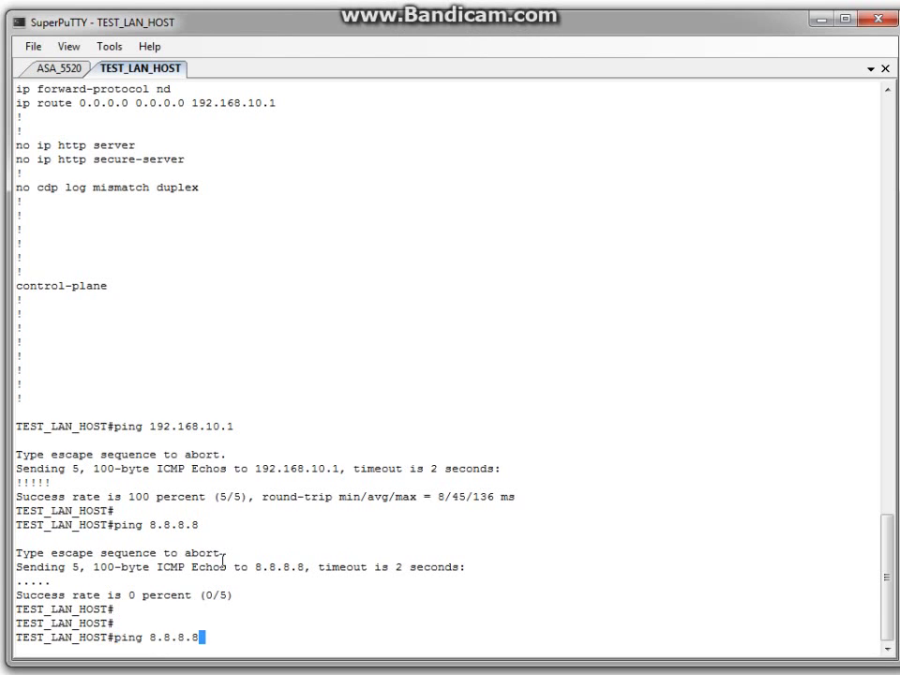
pyautogui.press('Return')
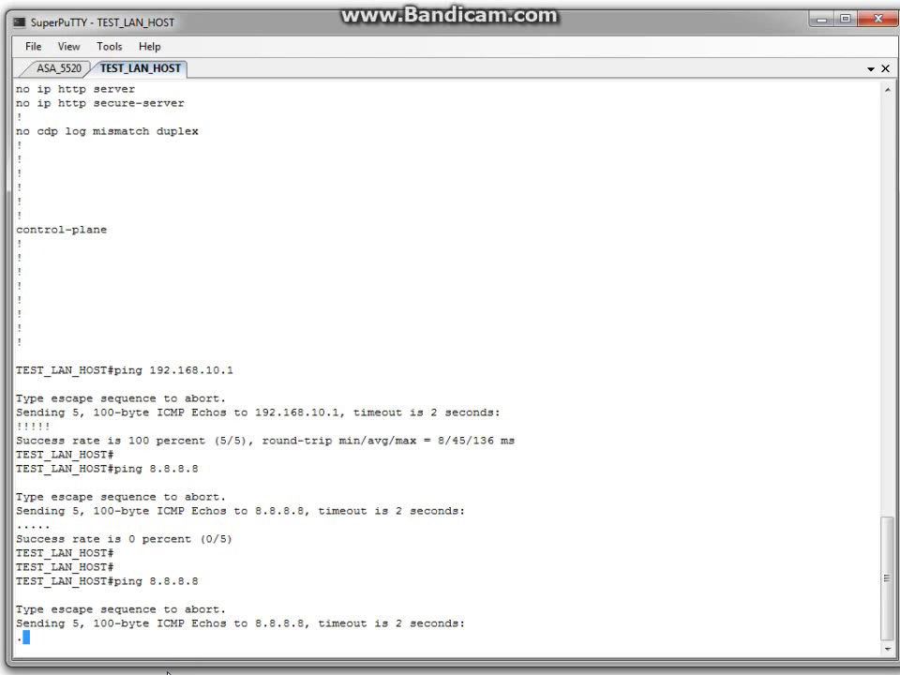
pyautogui.click(56, 67)
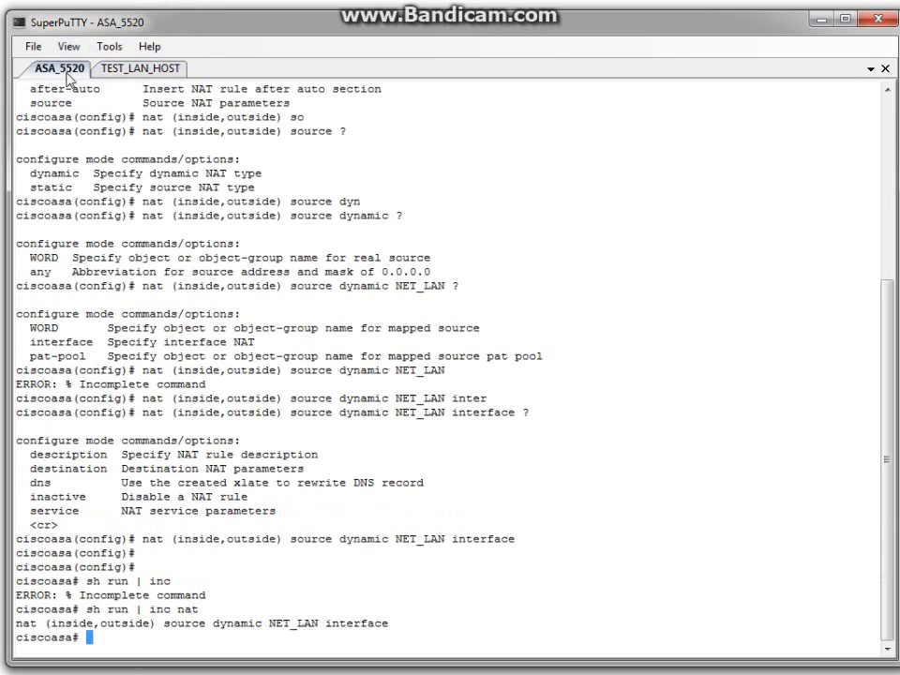
pyautogui.press('Return')
pyautogui.press('Return')
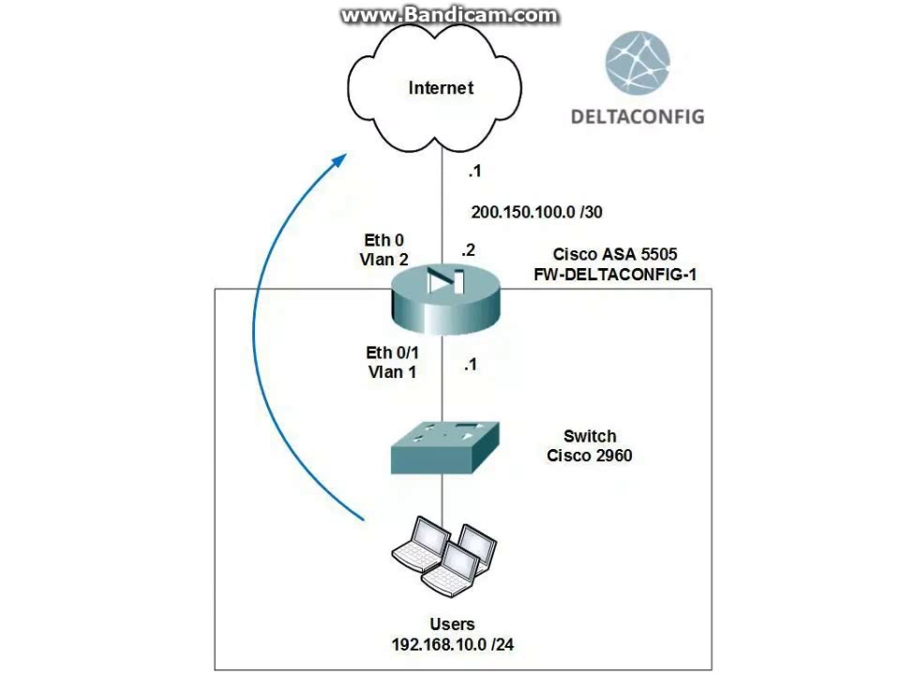
pyautogui.hotkey('alt', 'Tab')
# Run sh nat on the ASA and highlight the translate_hits = 3 counter.
pyautogui.press('Return')
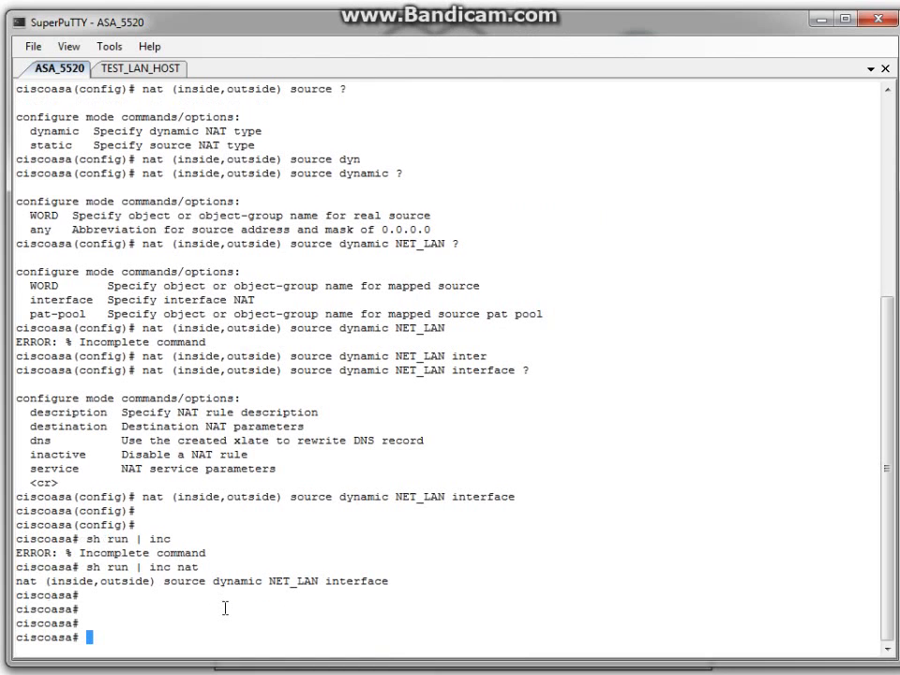
pyautogui.write('sh nat')
pyautogui.press('Return')
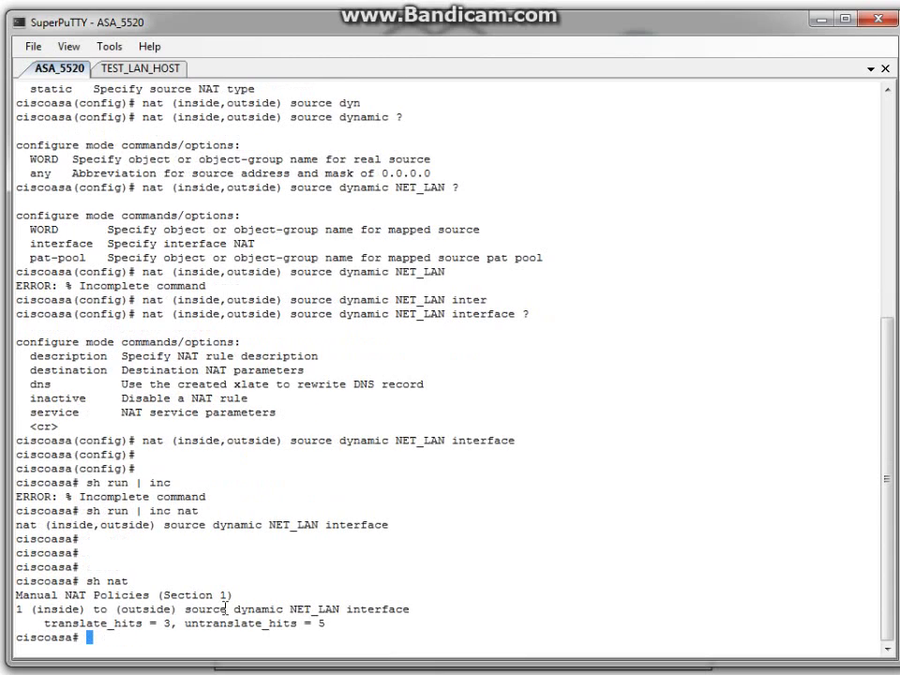
pyautogui.moveTo(46, 621); pyautogui.dragTo(171, 622)
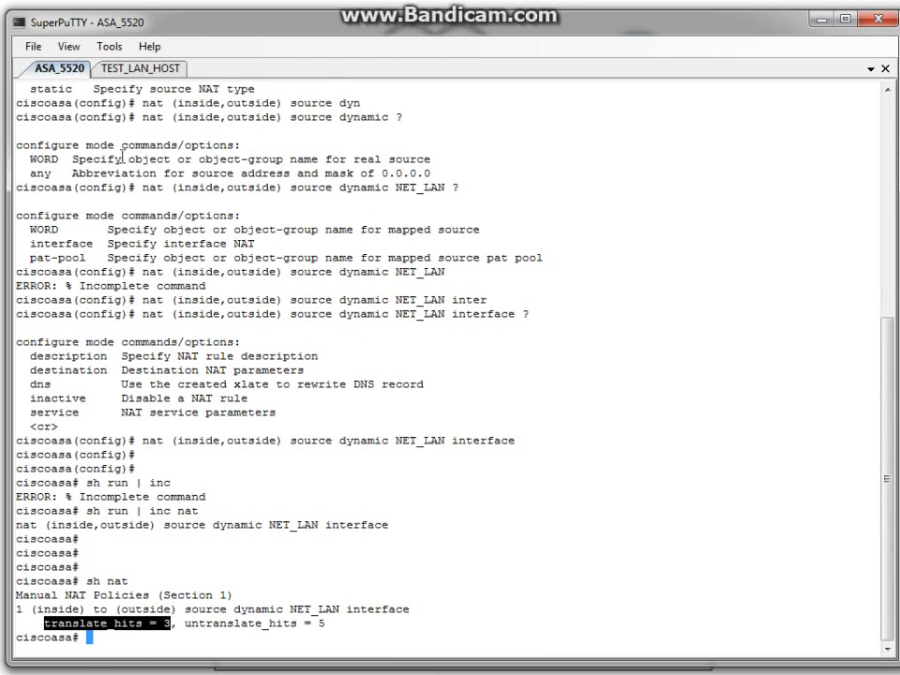
pyautogui.click(143, 71)
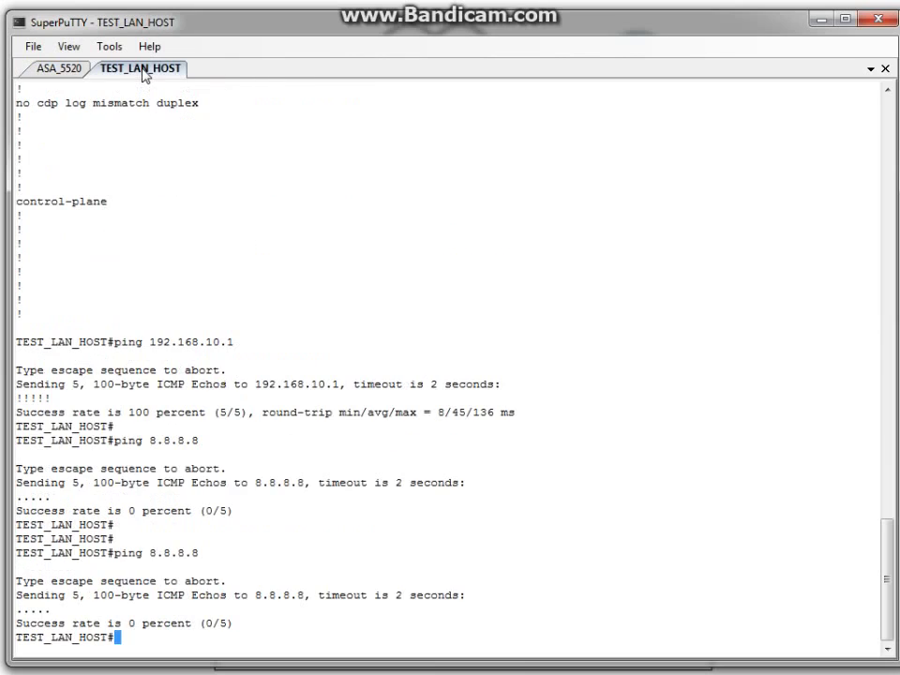
pyautogui.click(62, 68)
pyautogui.click(145, 565)
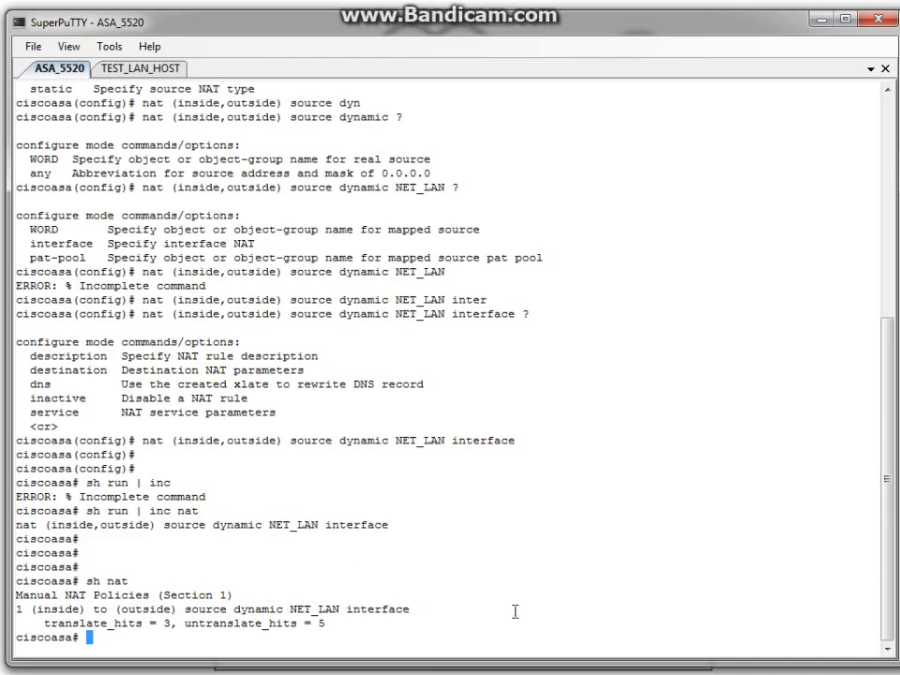
pyautogui.hotkey('alt', 'Tab')
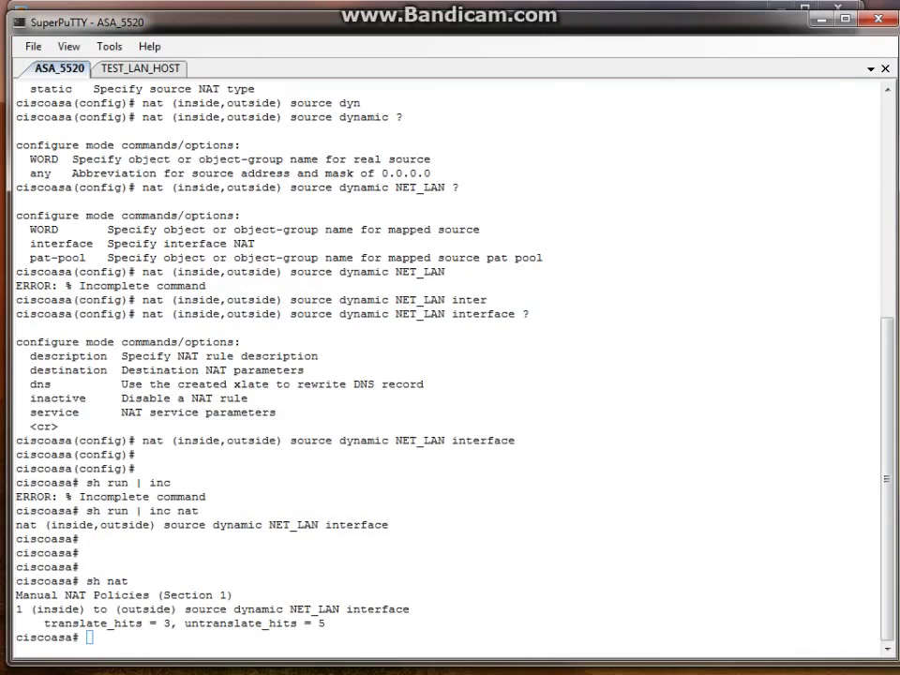
pyautogui.hotkey('alt', 'Tab')
# Copy the class-map, policy-map and service-policy inspect icmp block from test.txt, then minimize Notepad.
pyautogui.moveTo(341, 37); pyautogui.dragTo(329, 36)
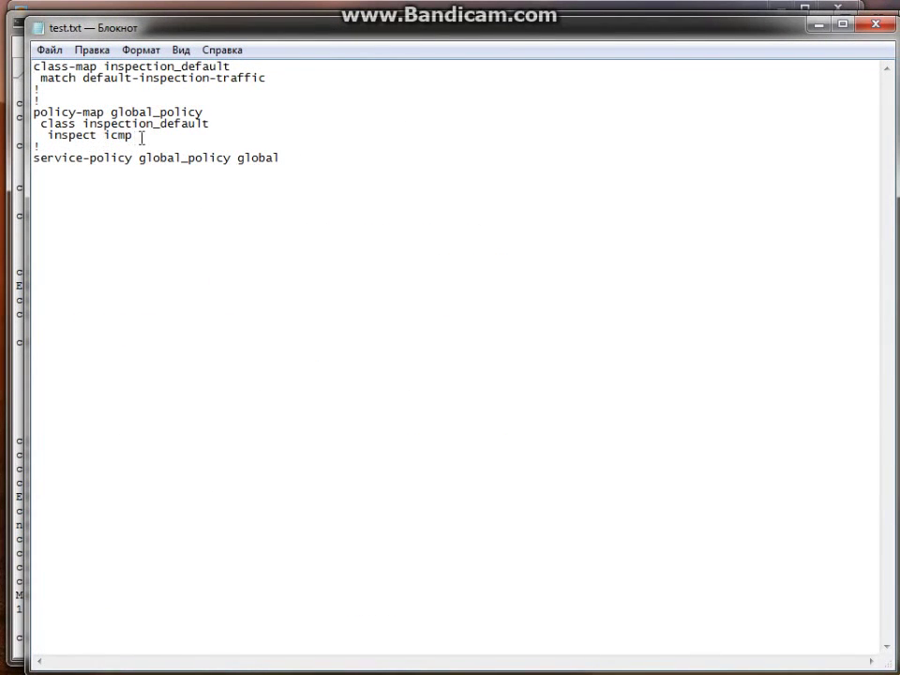
pyautogui.moveTo(133, 137); pyautogui.dragTo(49, 138)
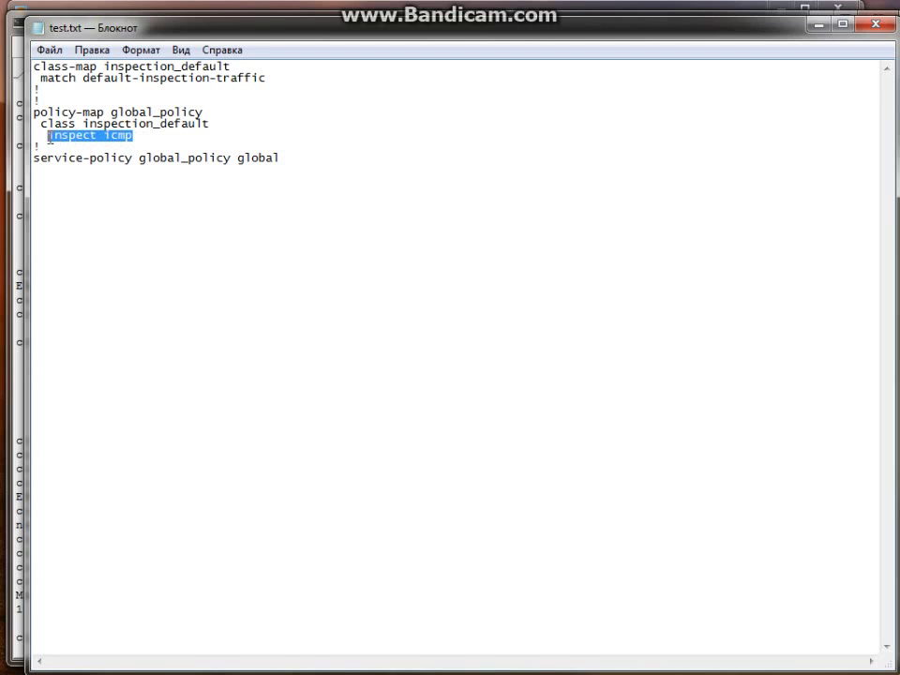
pyautogui.moveTo(348, 182); pyautogui.dragTo(34, 68)
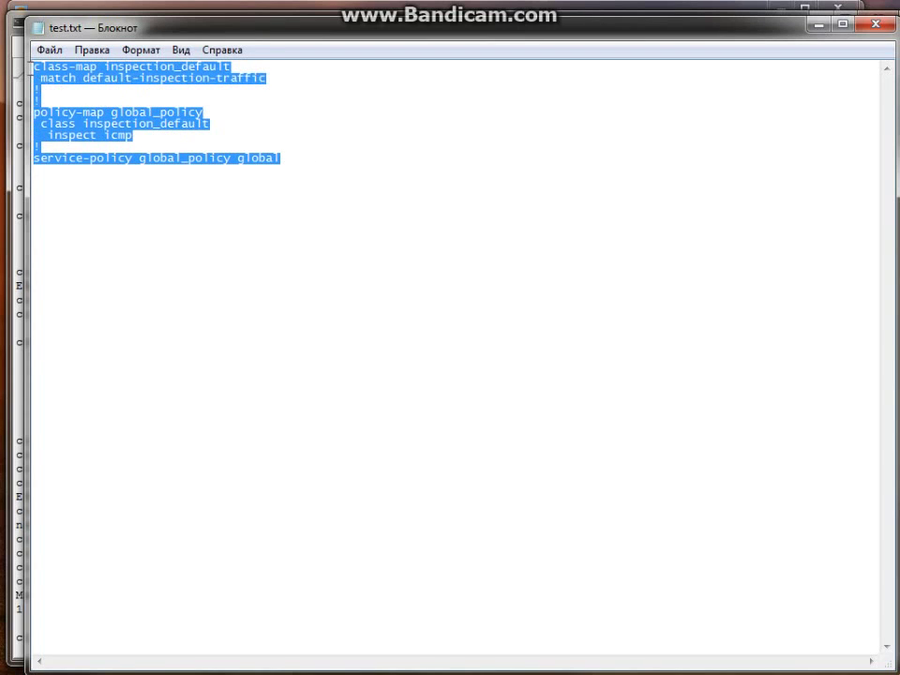
pyautogui.click(207, 113)
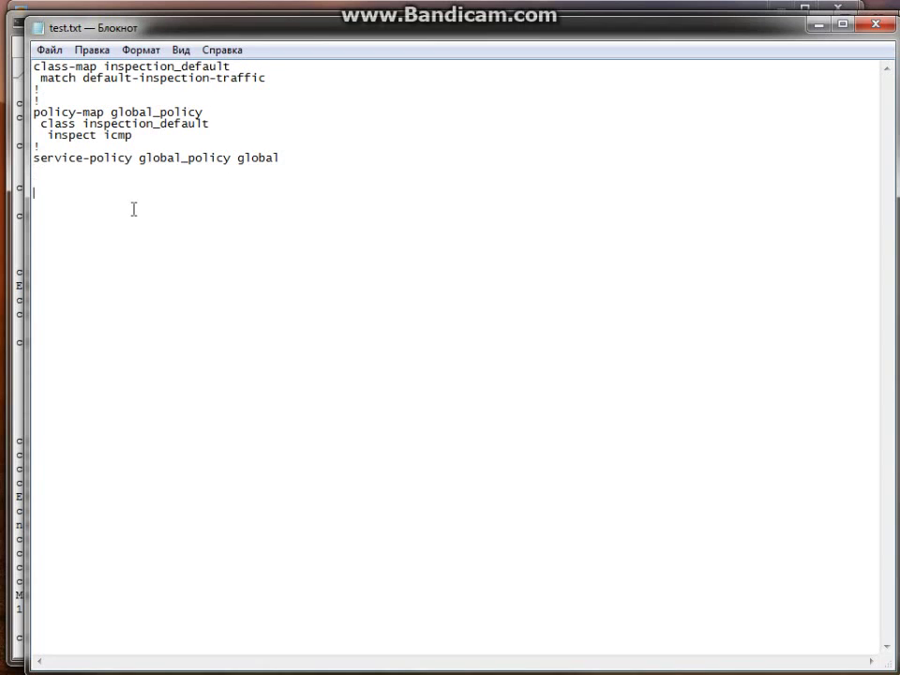
pyautogui.moveTo(133, 209); pyautogui.dragTo(21, 68)
pyautogui.hotkey('ctrl', 'c')
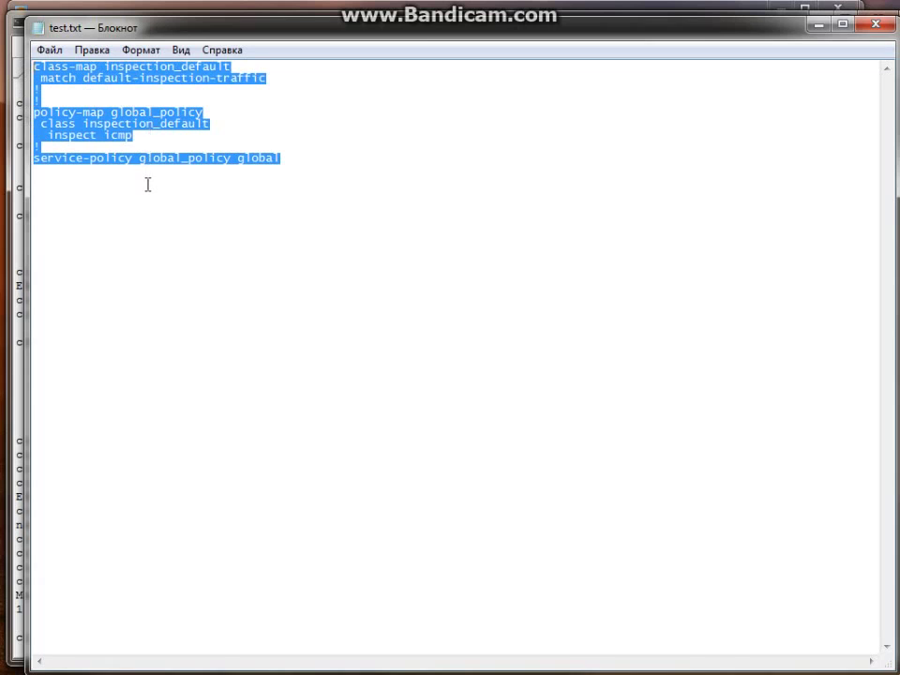
pyautogui.click(148, 184)
pyautogui.click(804, 22)
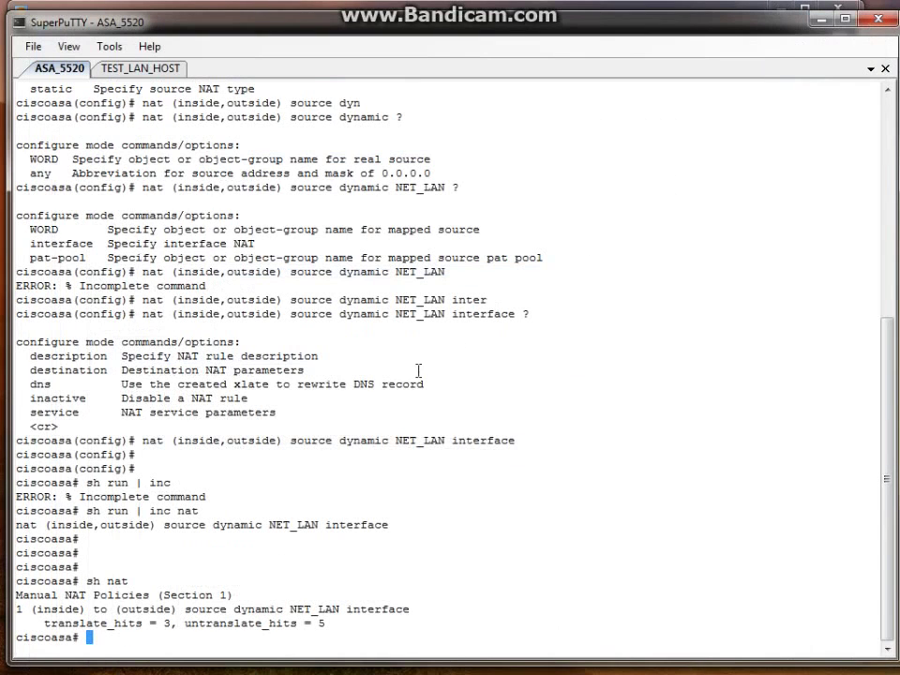
# Paste the global_policy inspect icmp block into ASA configuration mode and exit.
pyautogui.write('conf t\\')
pyautogui.press('Return')
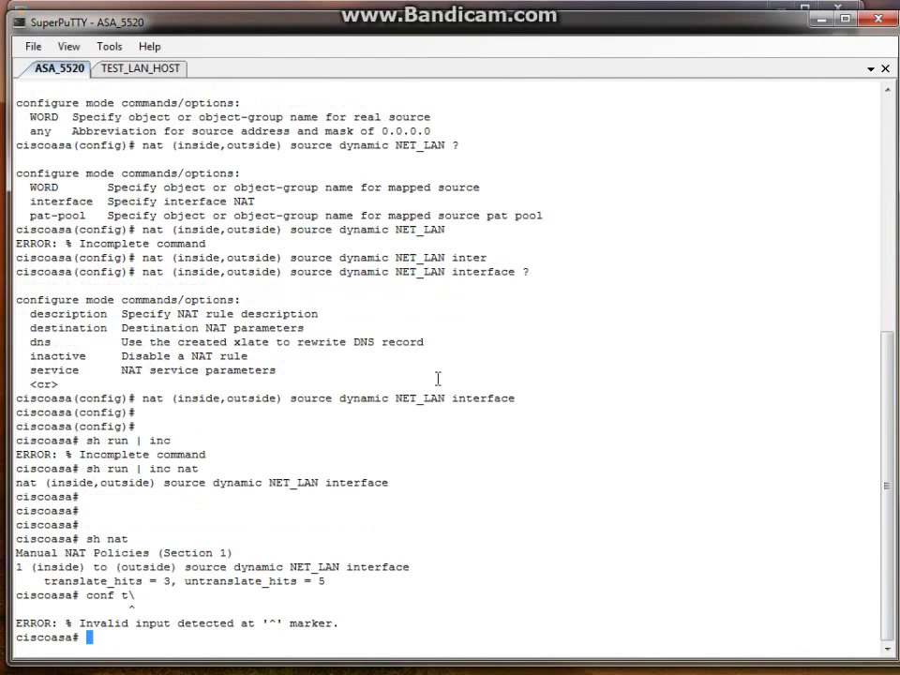
pyautogui.write('conf t')
pyautogui.press('Return')
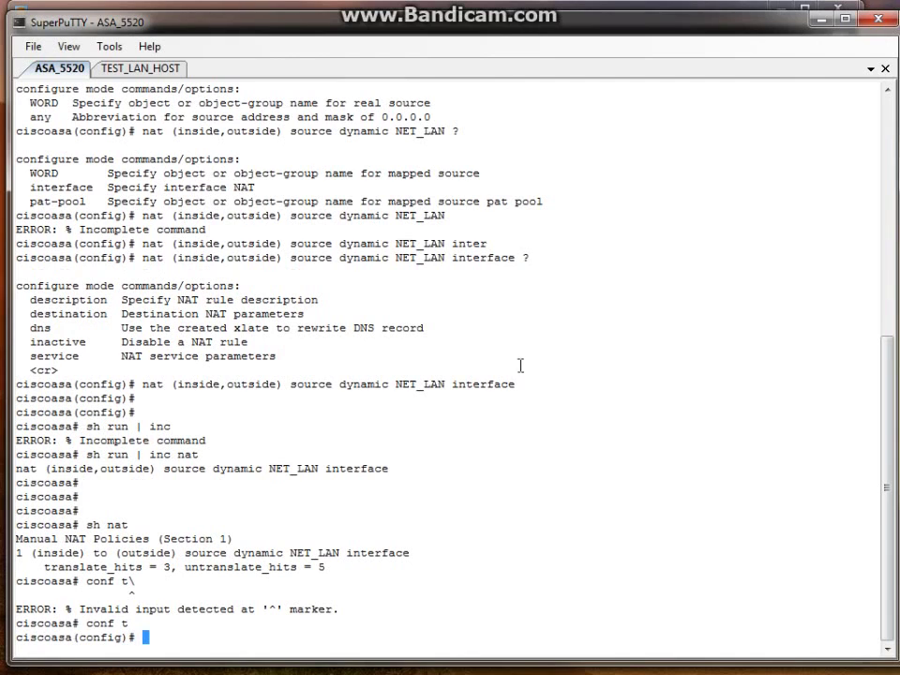
pyautogui.rightClick(389, 468)
pyautogui.press('Return')
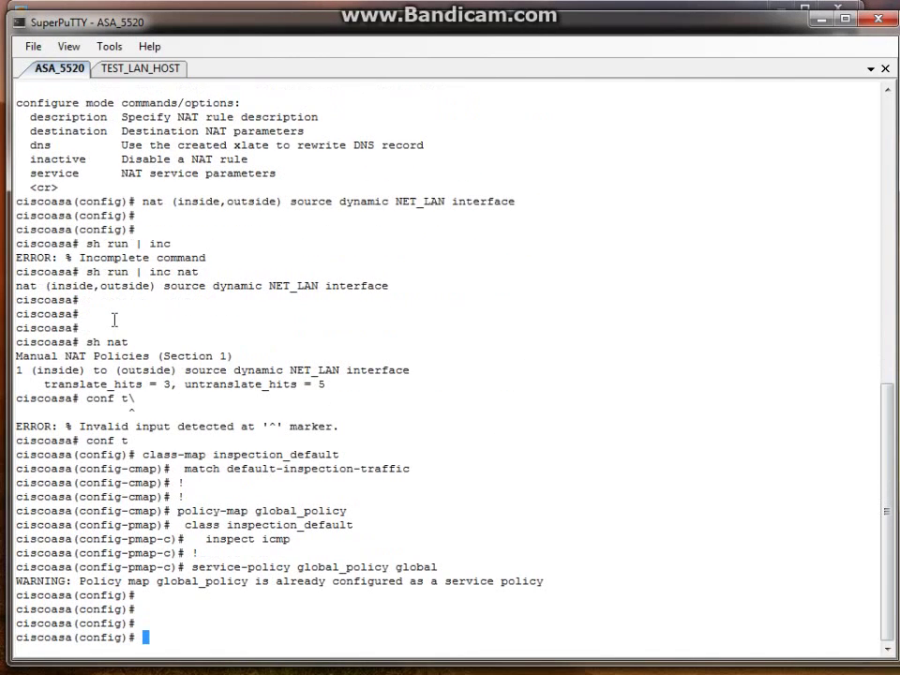
pyautogui.hotkey('ctrl', 'z')
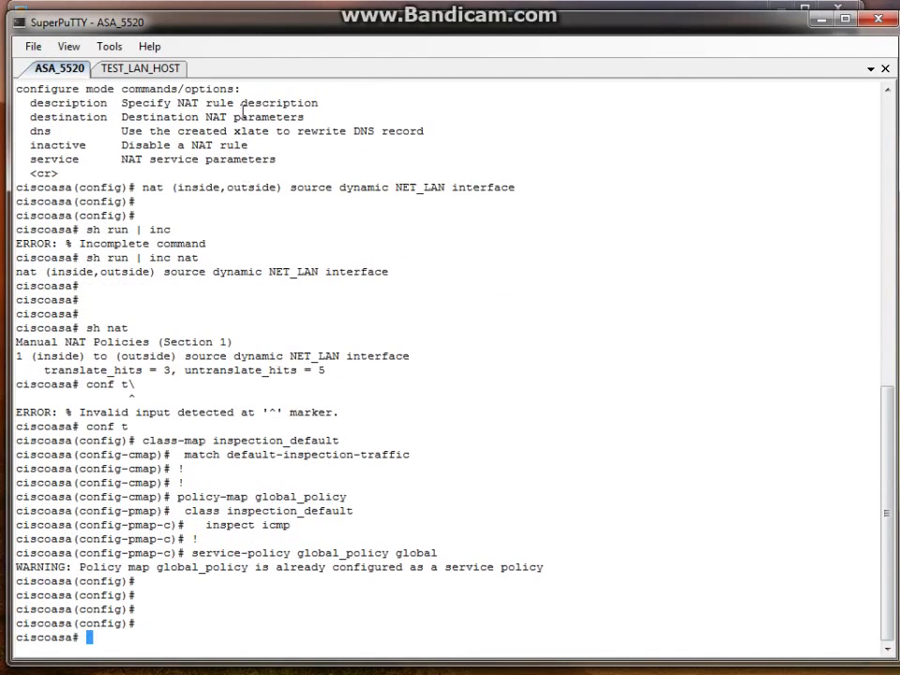
pyautogui.click(147, 70)
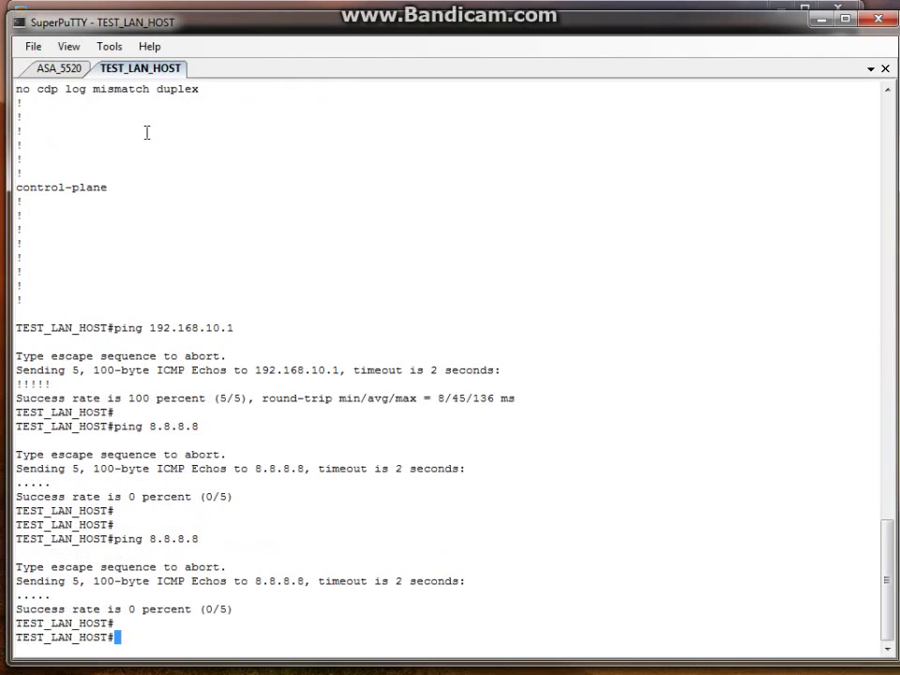
# Rerun 'ping 8.8.8.8' from the LAN host's command history.
pyautogui.press('Return')
pyautogui.press('Up')
pyautogui.press('Return')
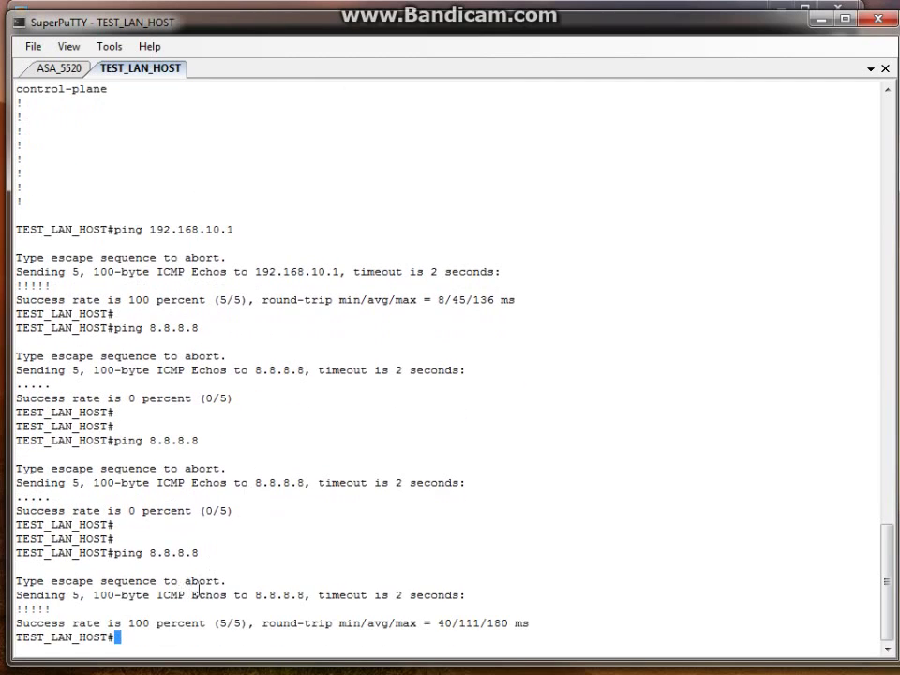
# Run 'sh nat' on the ASA_5520 session to check NET_LAN translate_hits.
pyautogui.click(44, 66)
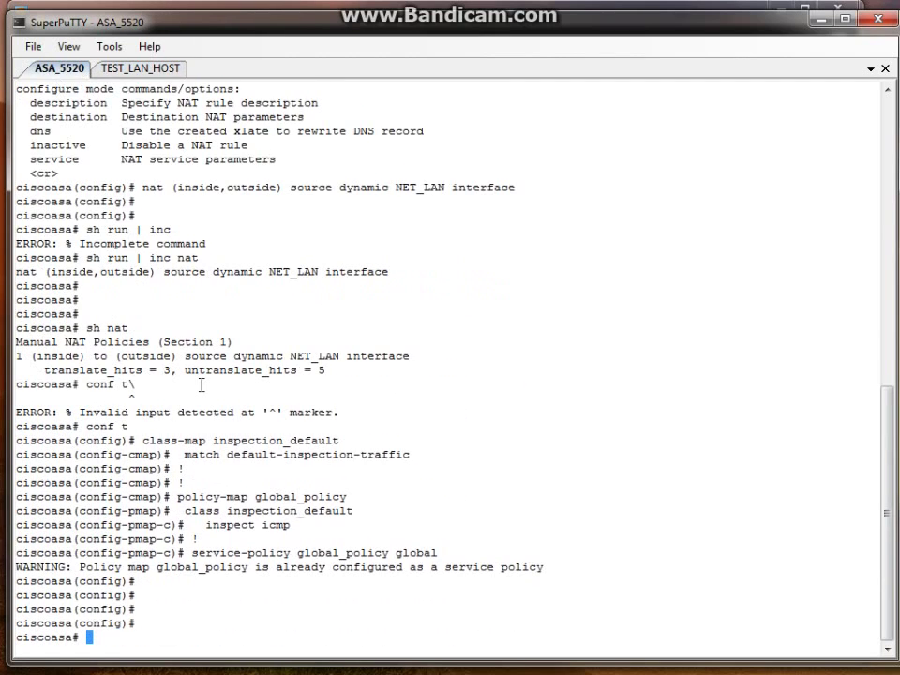
pyautogui.press('Return')
pyautogui.press('Up')
pyautogui.press('Up')
pyautogui.press('Up')
pyautogui.press('Up')
pyautogui.press('Up')
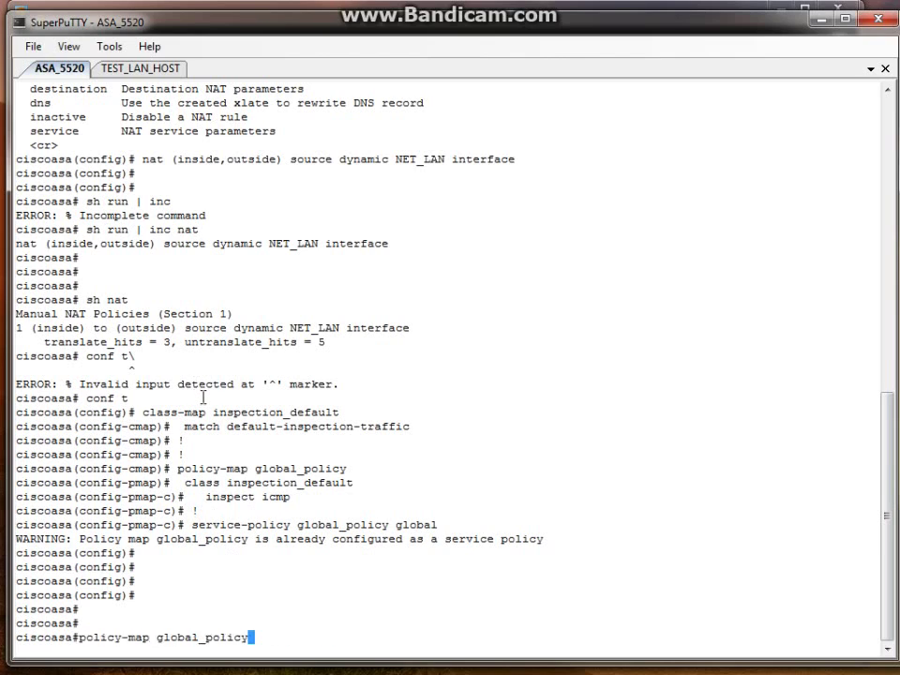
pyautogui.press('Up')
pyautogui.press('Up')
pyautogui.press('Up')
pyautogui.press('Up')
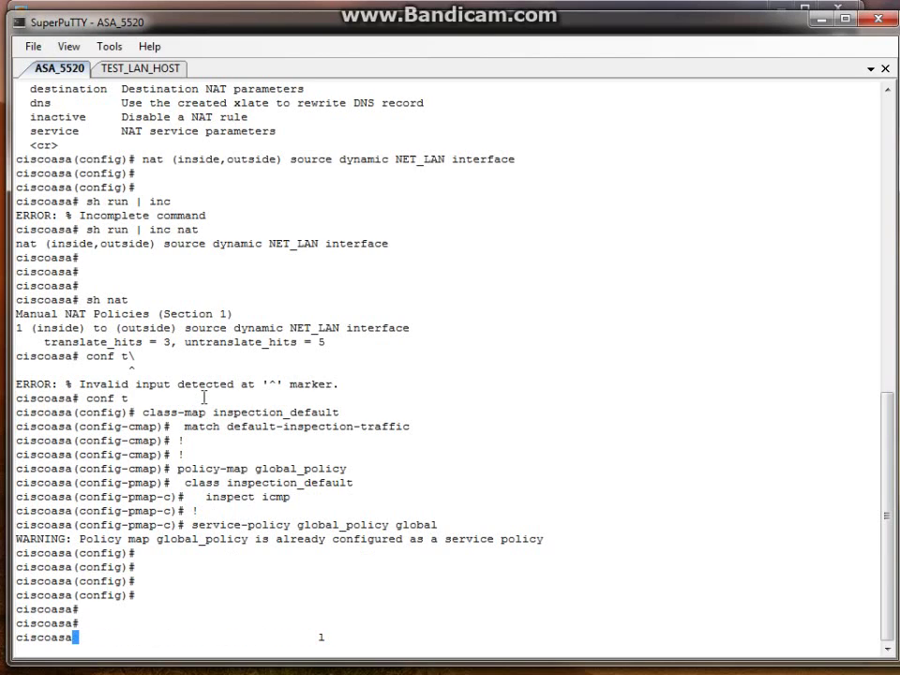
pyautogui.write('sh nat')
pyautogui.press('Return')
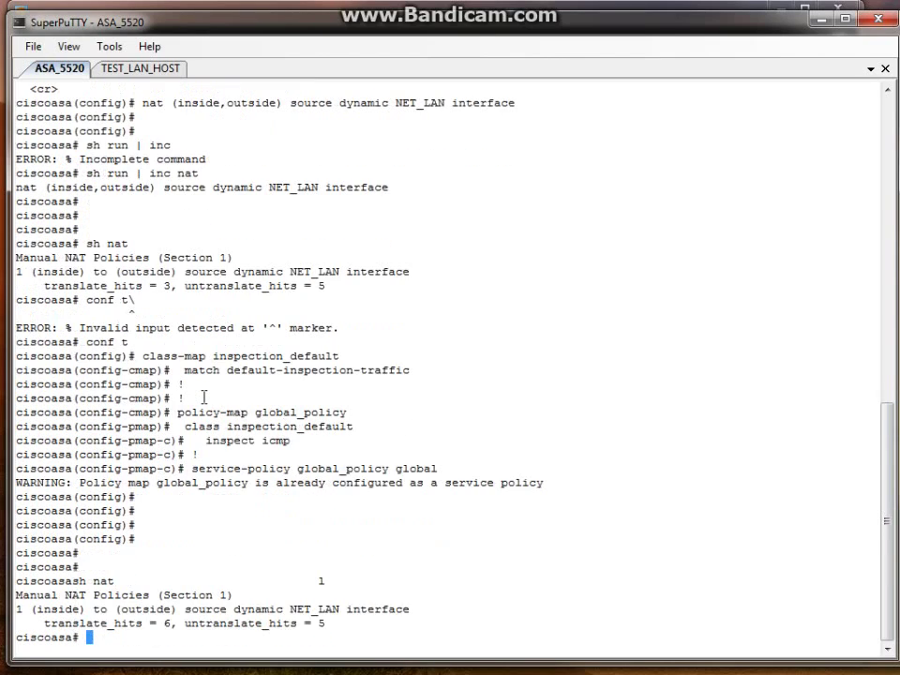
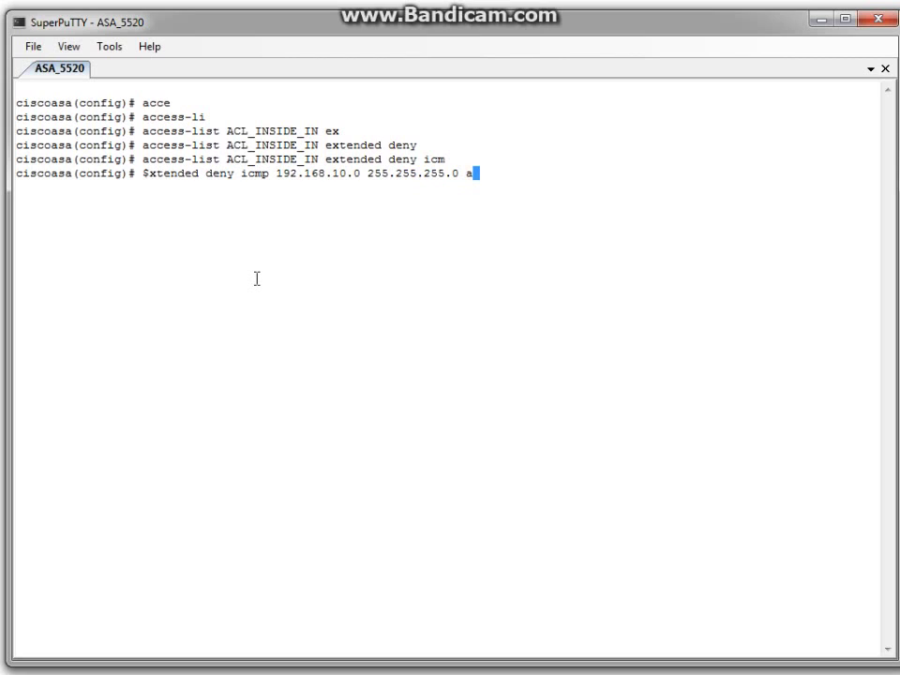
# Submit the ICMP deny entry, then permit telnet (tcp eq 23) from host 192.168.10.5 to host 8.8.8.8.
pyautogui.press('Return')
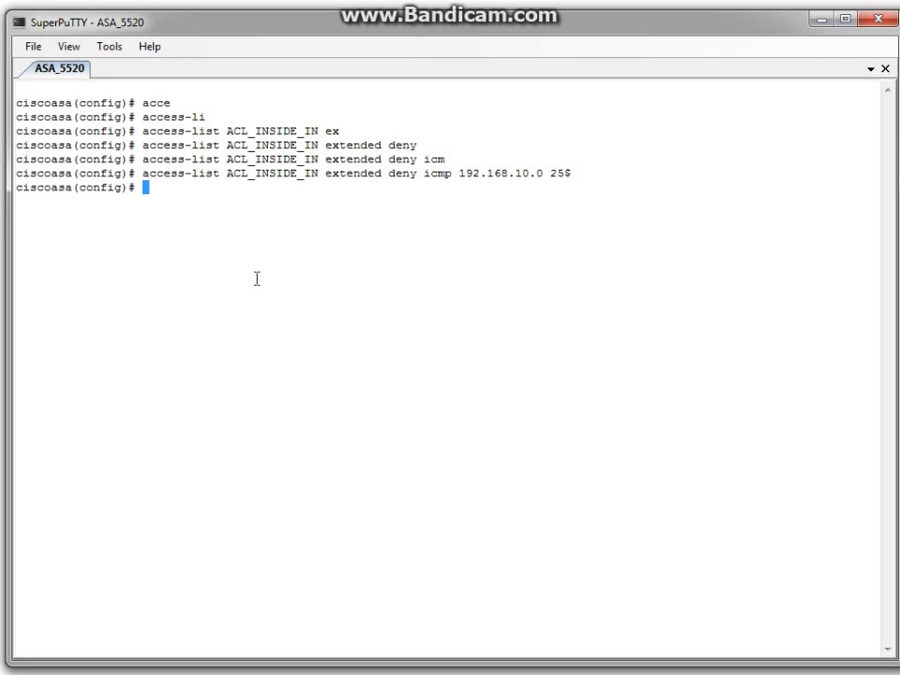
pyautogui.press('Up')
pyautogui.press('BackSpace')
pyautogui.press('BackSpace')
pyautogui.press('BackSpace')
pyautogui.press('BackSpace')
pyautogui.press('BackSpace')
pyautogui.press('BackSpace')
pyautogui.press('BackSpace')
pyautogui.press('BackSpace')
pyautogui.press('BackSpace')
pyautogui.press('BackSpace')
pyautogui.press('BackSpace')
pyautogui.press('BackSpace')
pyautogui.press('BackSpace')
pyautogui.press('BackSpace')
pyautogui.press('BackSpace')
pyautogui.press('BackSpace')
pyautogui.press('BackSpace')
pyautogui.press('BackSpace')
pyautogui.press('BackSpace')
pyautogui.press('BackSpace')
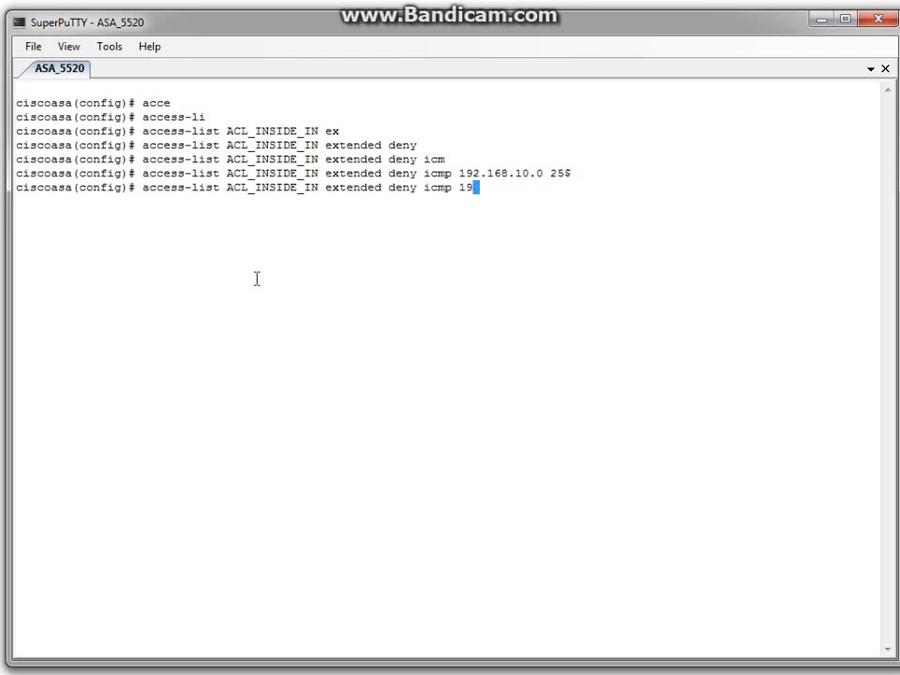
pyautogui.press('BackSpace')
pyautogui.press('BackSpace')
pyautogui.press('BackSpace')
pyautogui.press('BackSpace')
pyautogui.press('BackSpace')
pyautogui.press('BackSpace')
pyautogui.press('BackSpace')
pyautogui.press('BackSpace')
pyautogui.press('BackSpace')
pyautogui.press('BackSpace')
pyautogui.press('BackSpace')
pyautogui.press('BackSpace')
pyautogui.write('per')
pyautogui.press('Tab')
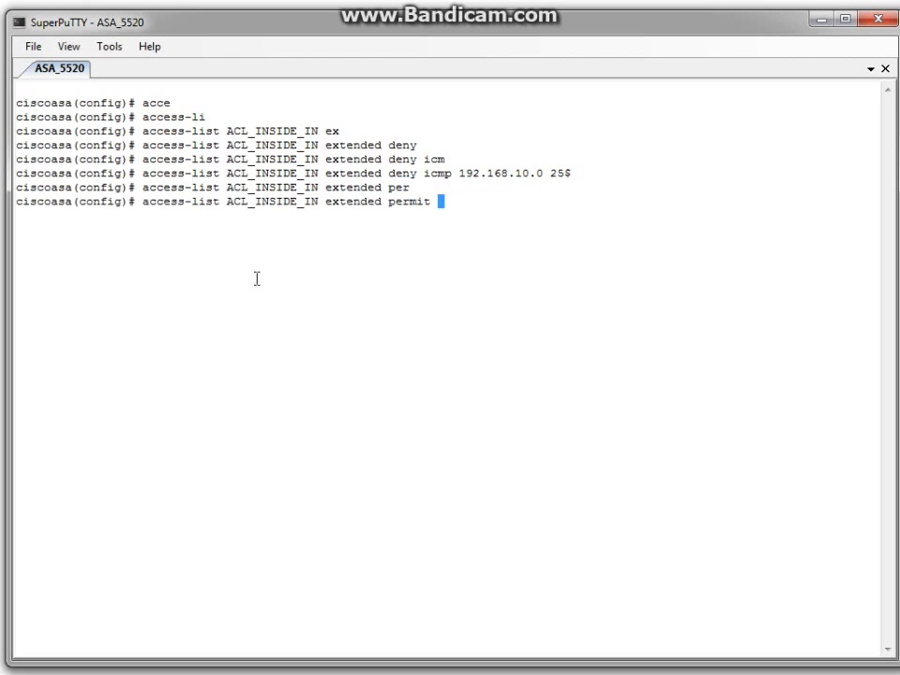
pyautogui.write('tcp')
pyautogui.press('Tab')
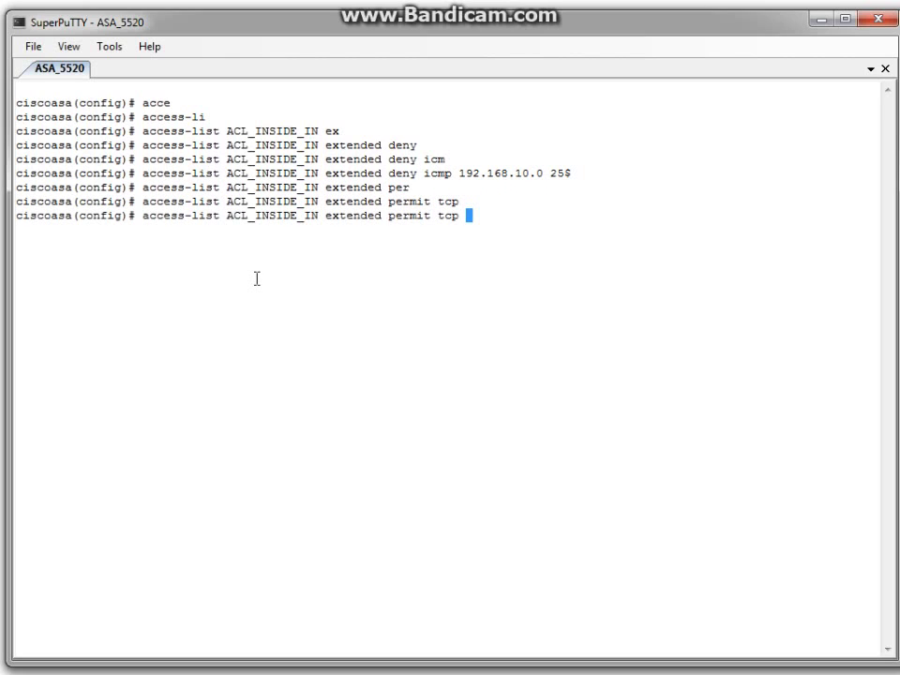
pyautogui.write('host 192.168.')
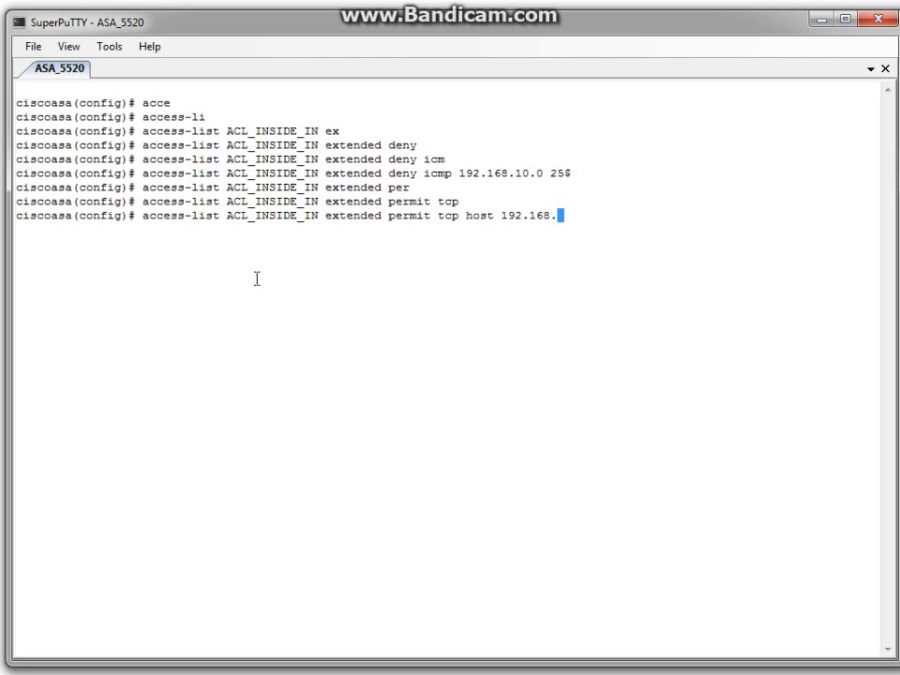
pyautogui.write('10.5 ')
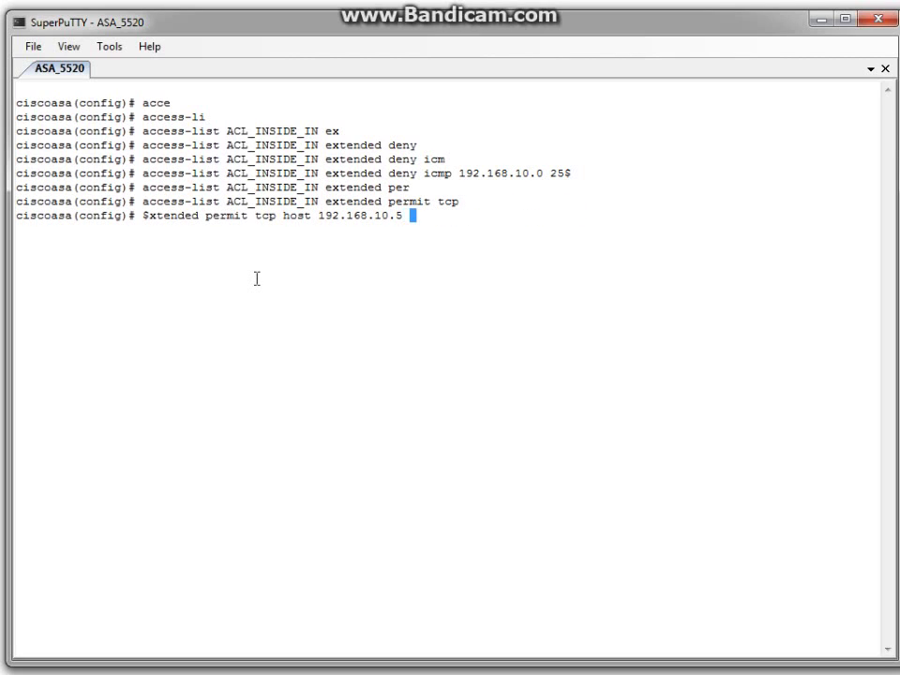
pyautogui.write('host 8.8.8.8 eq')
pyautogui.press('Tab')
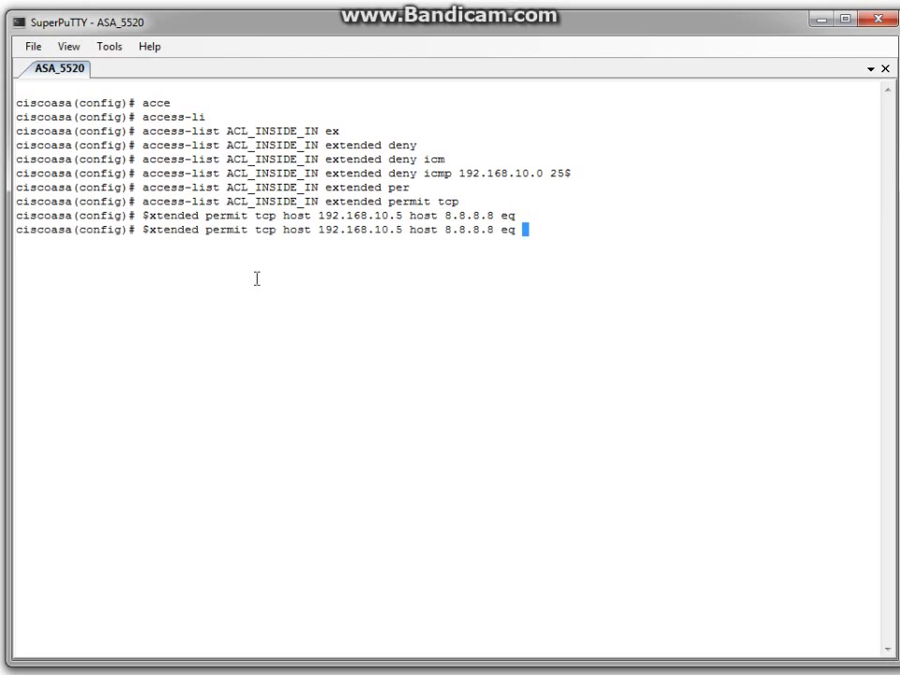
pyautogui.write('23')
pyautogui.press('Return')
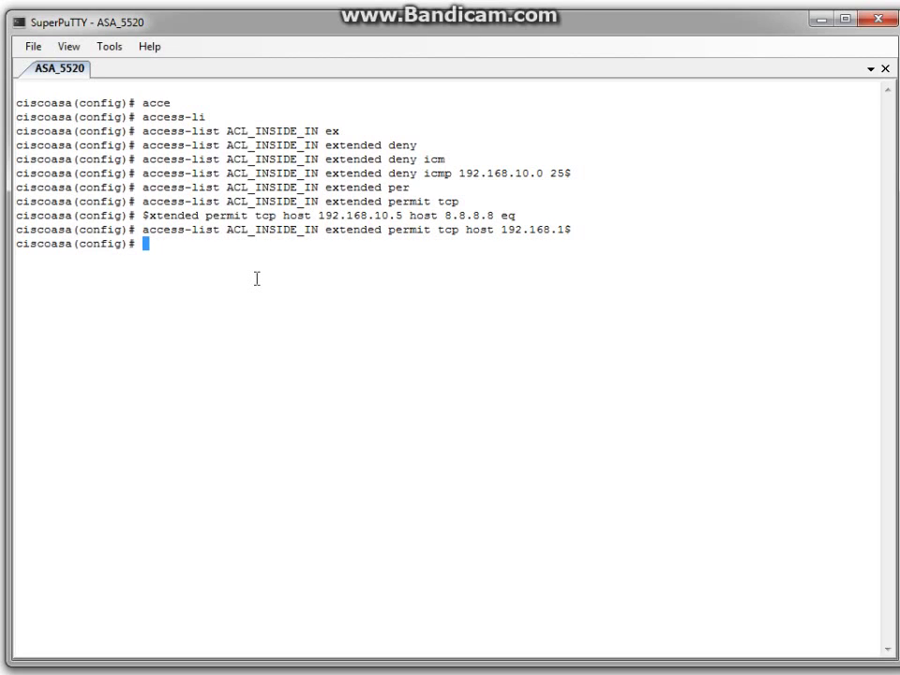
# Add a final 'deny ip any any log' rule, correcting the missing protocol, and leave configuration mode.
pyautogui.press('Up')
pyautogui.press('BackSpace')
pyautogui.press('BackSpace')
pyautogui.press('BackSpace')
pyautogui.press('BackSpace')
pyautogui.press('BackSpace')
pyautogui.press('BackSpace')
pyautogui.press('BackSpace')
pyautogui.press('BackSpace')
pyautogui.press('BackSpace')
pyautogui.press('BackSpace')
pyautogui.press('BackSpace')
pyautogui.press('BackSpace')
pyautogui.press('BackSpace')
pyautogui.press('BackSpace')
pyautogui.press('BackSpace')
pyautogui.press('BackSpace')
pyautogui.press('BackSpace')
pyautogui.press('BackSpace')
pyautogui.press('BackSpace')
pyautogui.press('BackSpace')
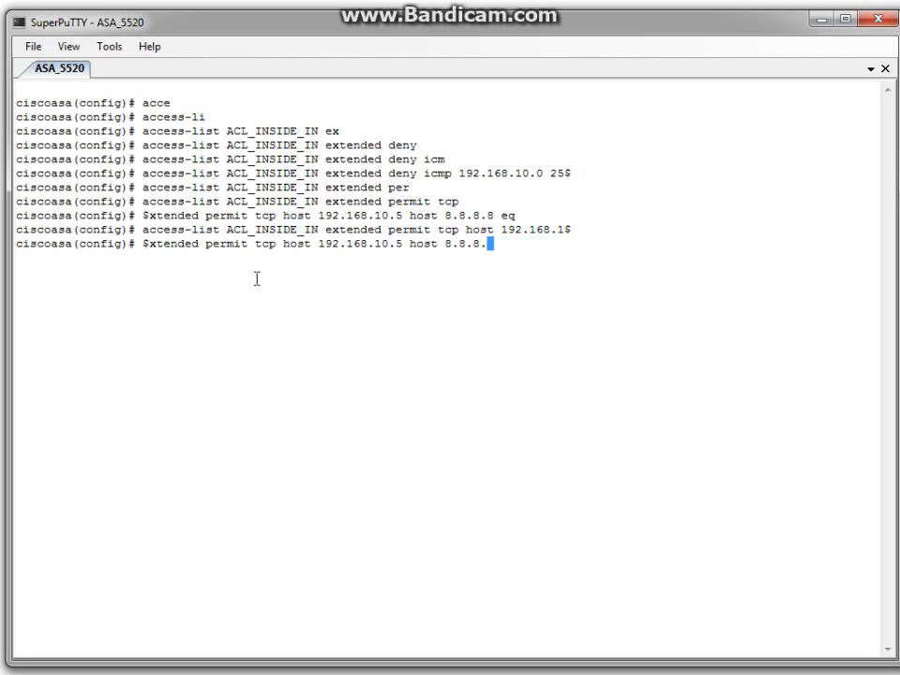
pyautogui.press('BackSpace')
pyautogui.press('BackSpace')
pyautogui.press('BackSpace')
pyautogui.press('BackSpace')
pyautogui.press('BackSpace')
pyautogui.press('BackSpace')
pyautogui.press('BackSpace')
pyautogui.press('BackSpace')
pyautogui.press('BackSpace')
pyautogui.press('BackSpace')
pyautogui.press('BackSpace')
pyautogui.press('BackSpace')
pyautogui.press('BackSpace')
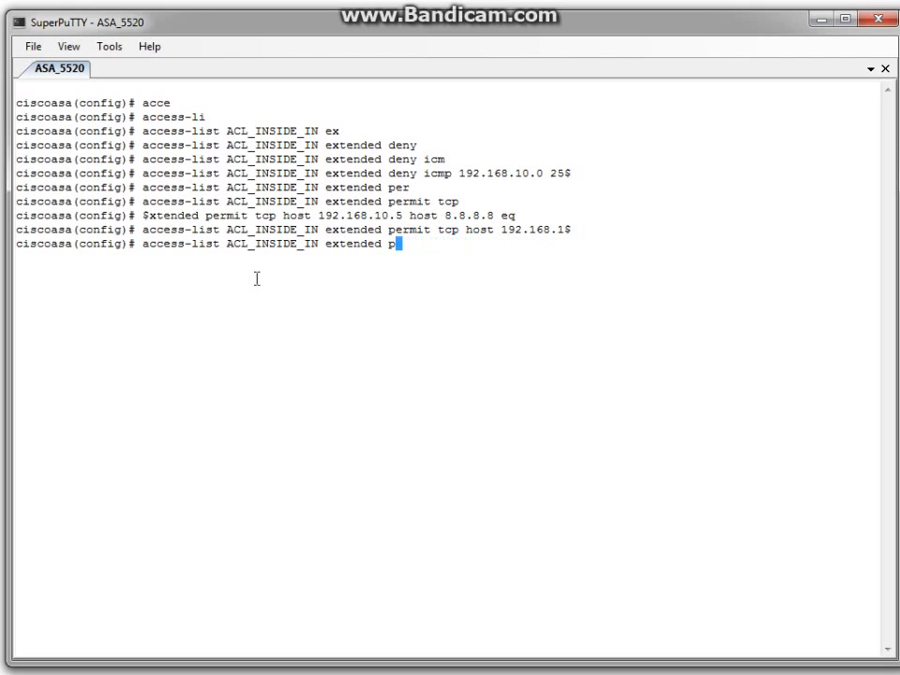
pyautogui.write('de')
pyautogui.write('ny')
pyautogui.press('Tab')
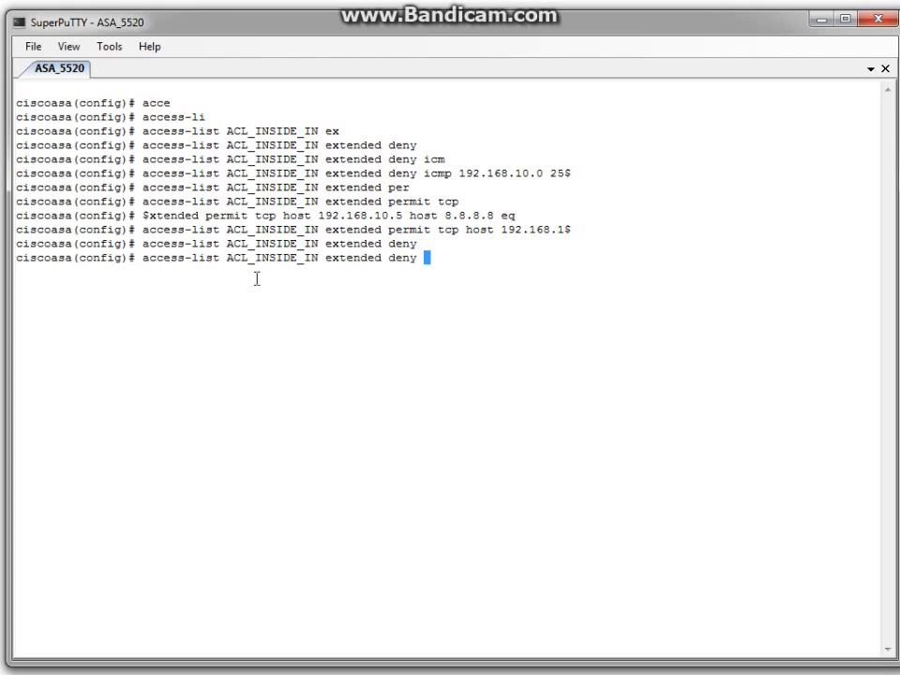
pyautogui.write('any any log')
pyautogui.press('Return')
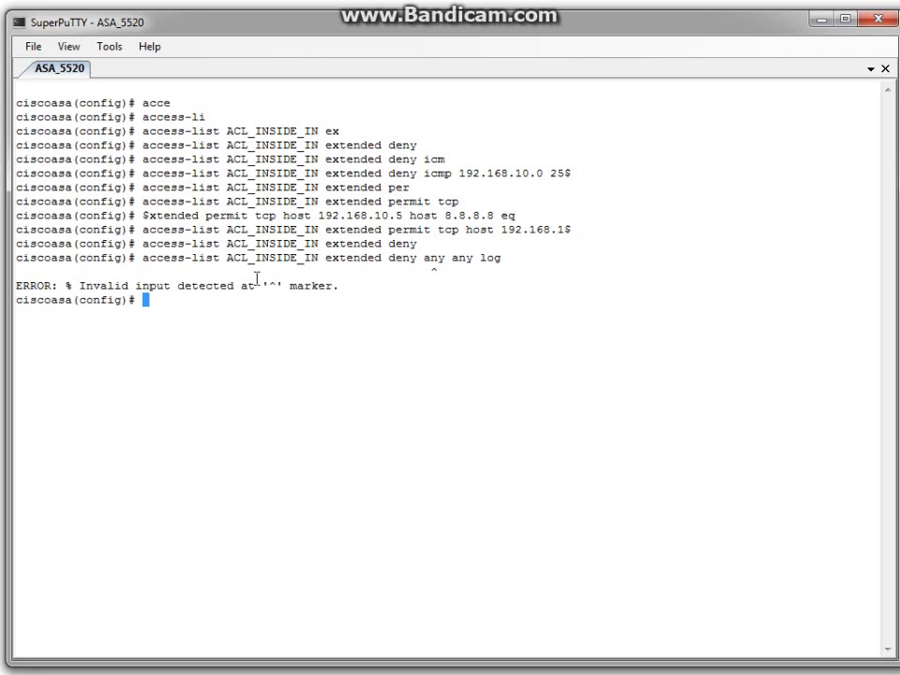
pyautogui.press('Up')
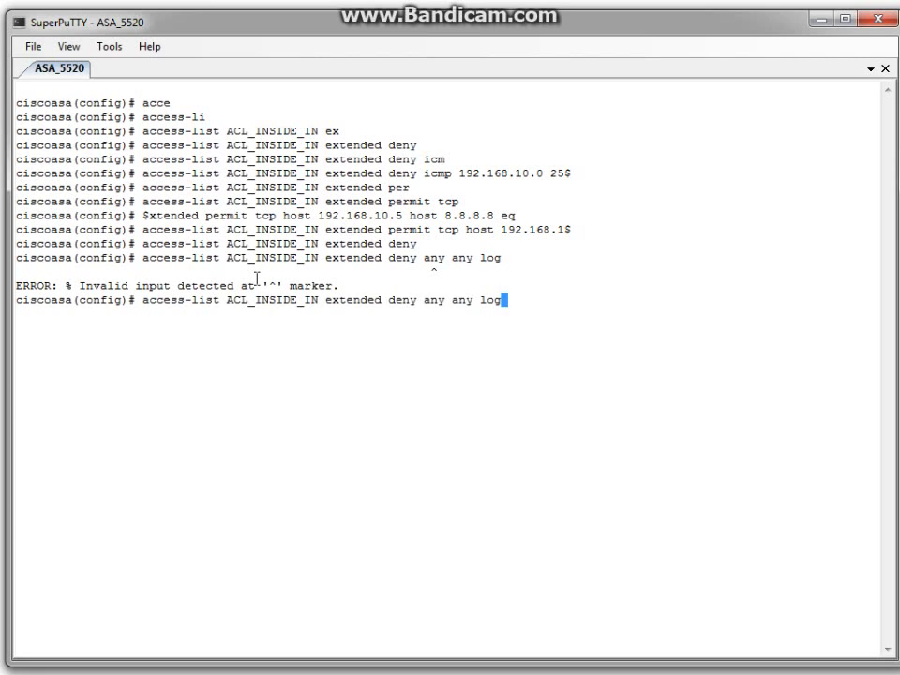
pyautogui.press('Left')
pyautogui.press('Left')
pyautogui.press('Left')
pyautogui.press('Left')
pyautogui.press('Left')
pyautogui.press('Left')
pyautogui.press('Left')
pyautogui.press('Left')
pyautogui.press('Left')
pyautogui.press('Left')
pyautogui.press('Left')
pyautogui.write('ip')
pyautogui.press('Return')
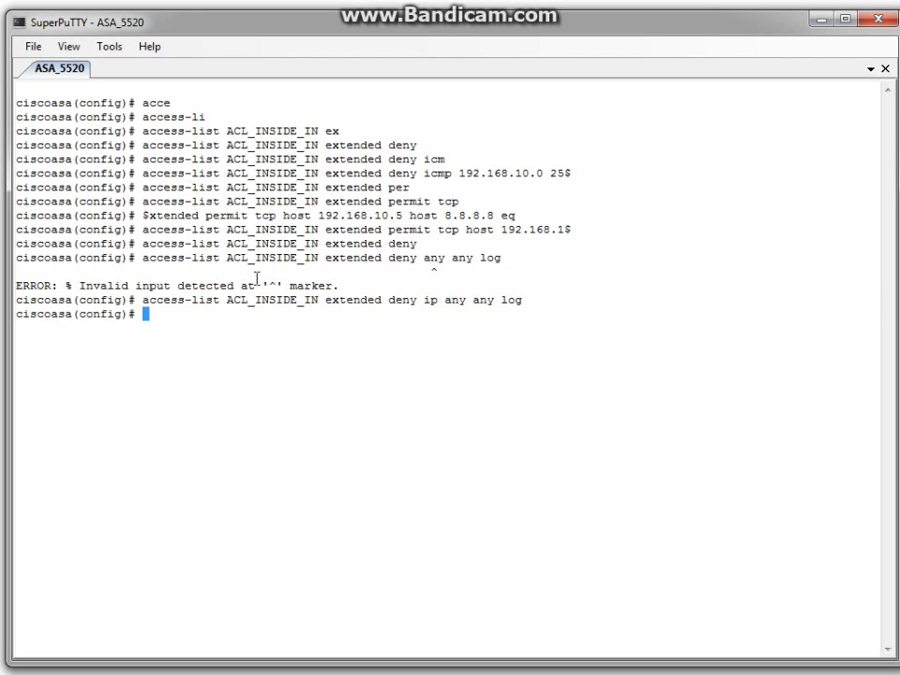
pyautogui.hotkey('ctrl', 'z')
pyautogui.press('Return')
pyautogui.press('Return')
# Run sh run and highlight the three ACL_INSIDE_IN access-list lines in the configuration.
pyautogui.write('sh ru')
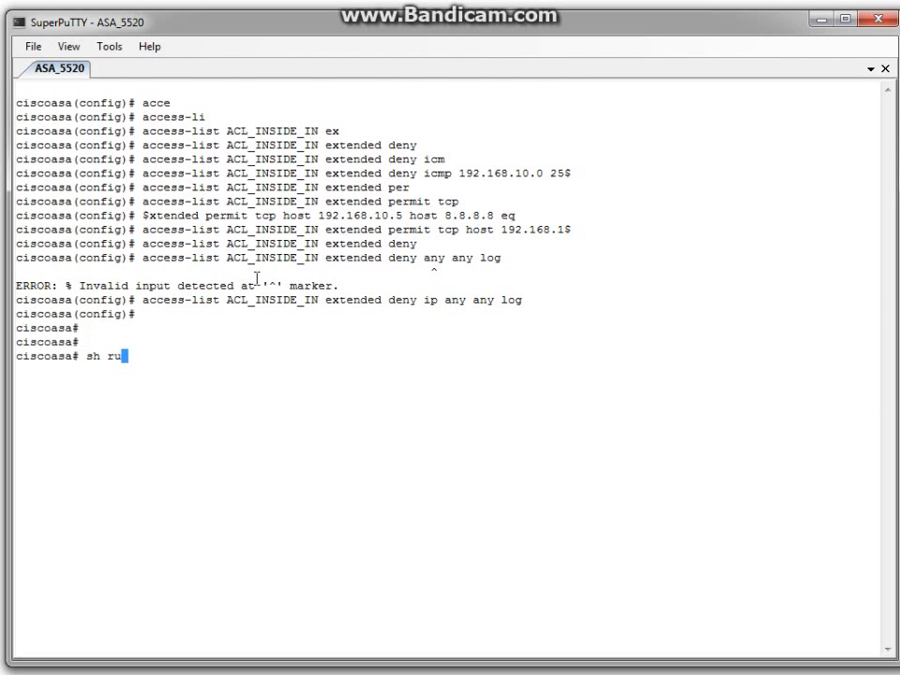
pyautogui.write('n')
pyautogui.press('Return')
pyautogui.press('space')
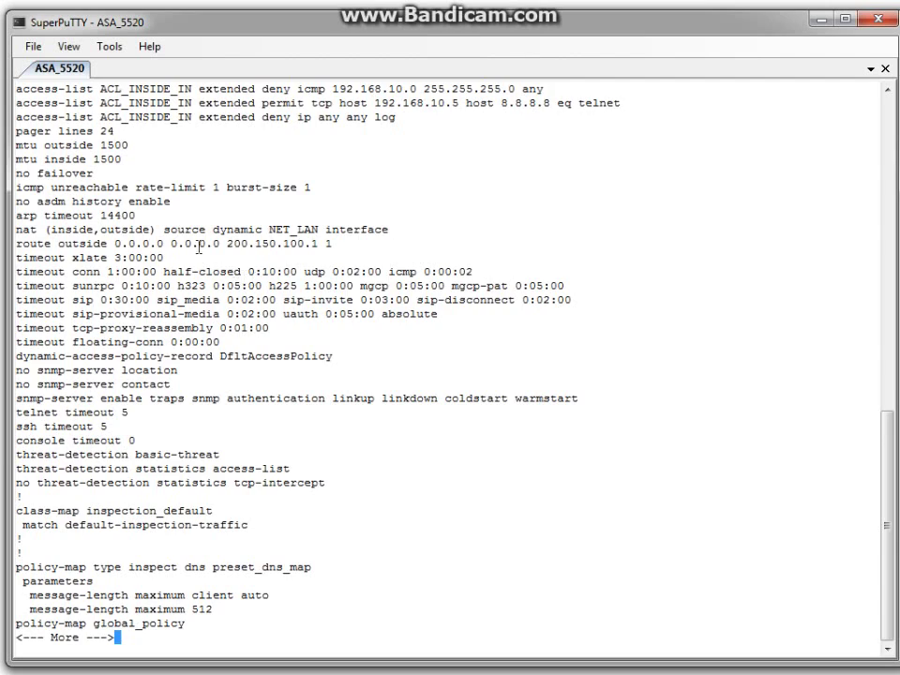
pyautogui.scroll(7, 217, 253)
pyautogui.moveTo(399, 400); pyautogui.dragTo(16, 371)
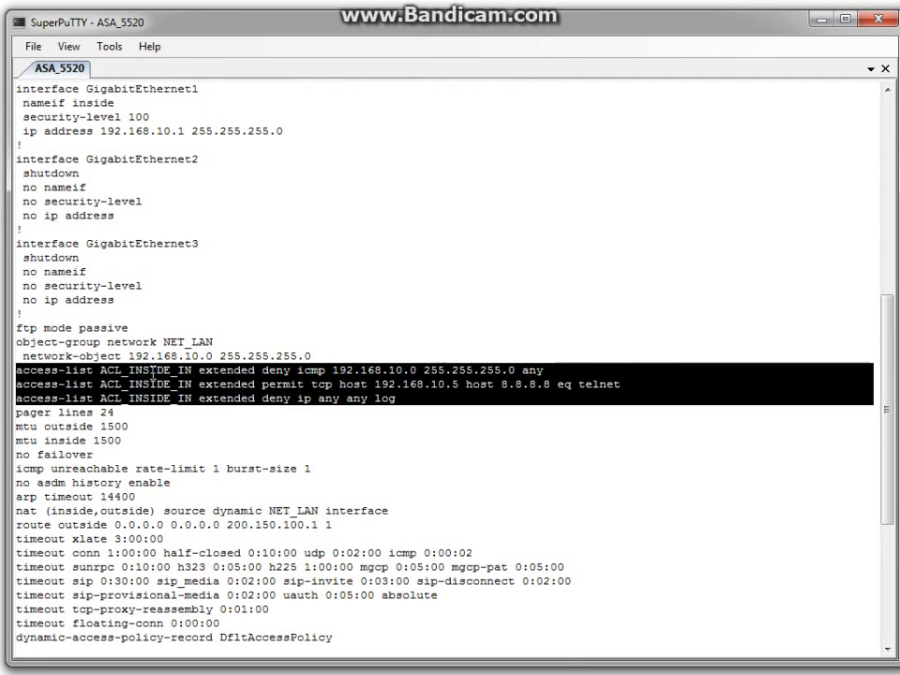
pyautogui.click(234, 384)
pyautogui.scroll(-7, 239, 389)
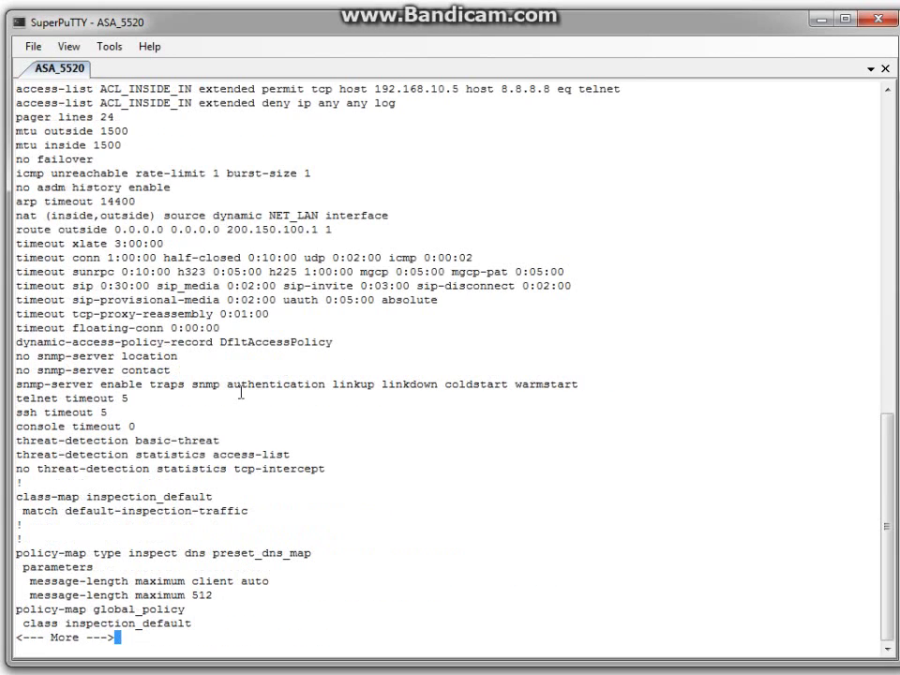
# Enter configuration mode and start an access-group command using the copied name ACL_INSIDE_IN.
pyautogui.write('qconf t')
pyautogui.press('Return')
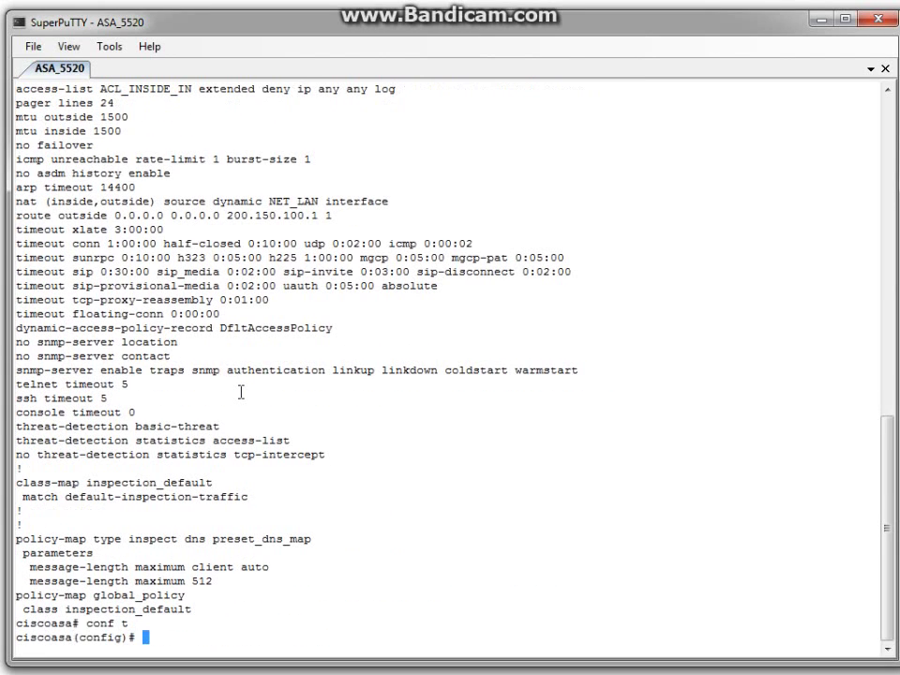
pyautogui.write('acce')
pyautogui.press('Tab')
pyautogui.write('gr')
pyautogui.press('Tab')
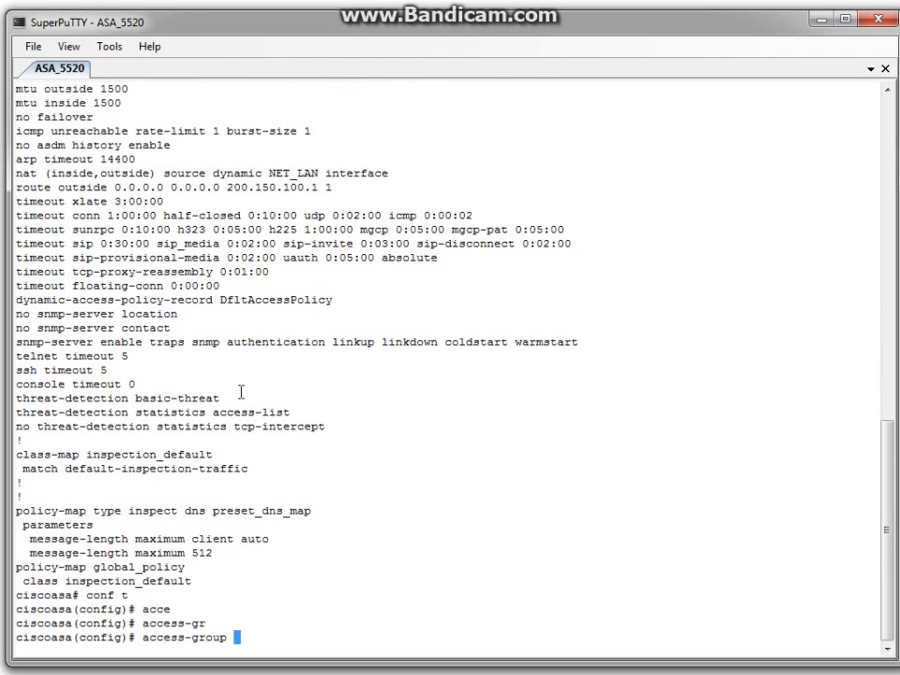
pyautogui.scroll(7, 130, 127)
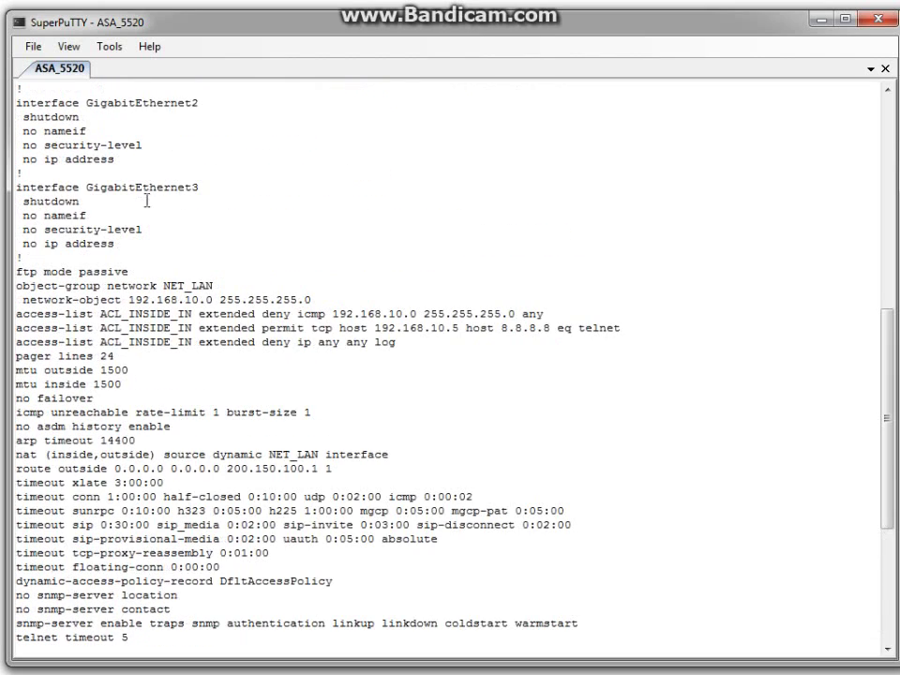
pyautogui.moveTo(102, 315); pyautogui.dragTo(191, 314)
pyautogui.rightClick(203, 326)
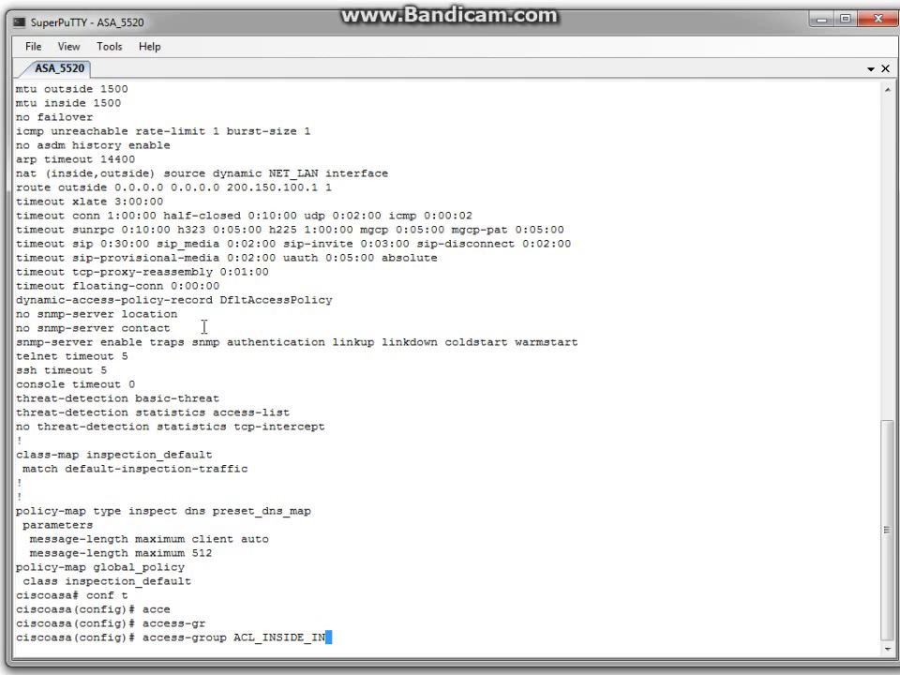
# Finish it as 'in interface inside', apply it, and return to the privileged prompt.
pyautogui.write('?')
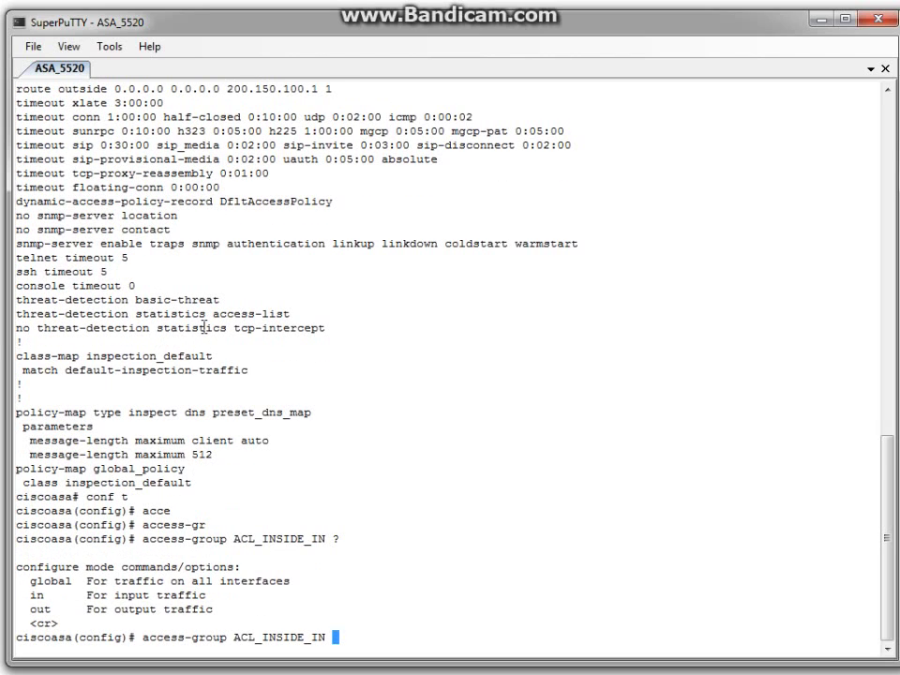
pyautogui.write('in inter')
pyautogui.press('Tab')
pyautogui.write('insi')
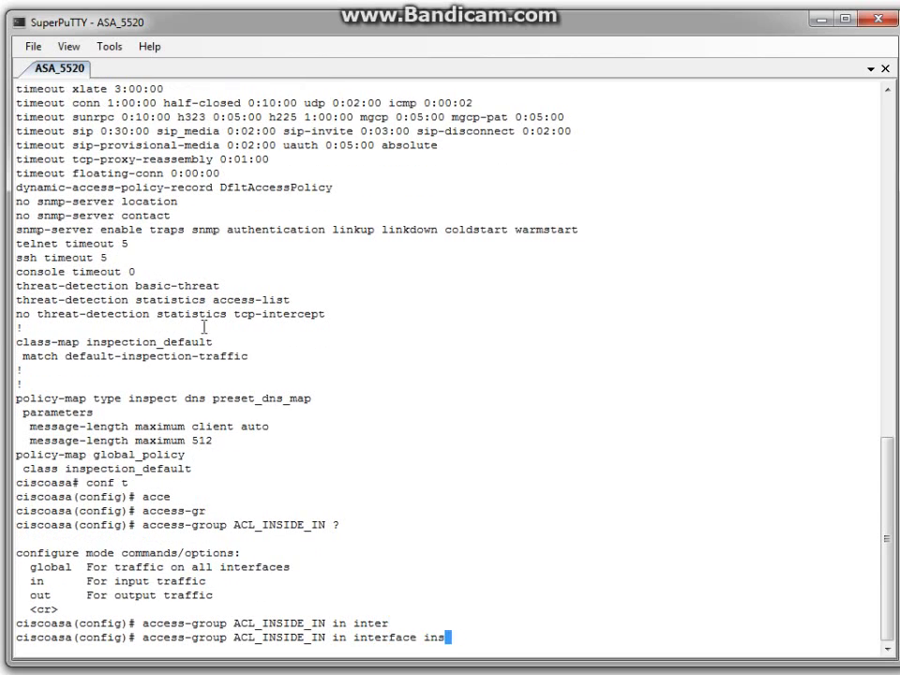
pyautogui.press('Tab')
pyautogui.write('?')
pyautogui.press('Return')
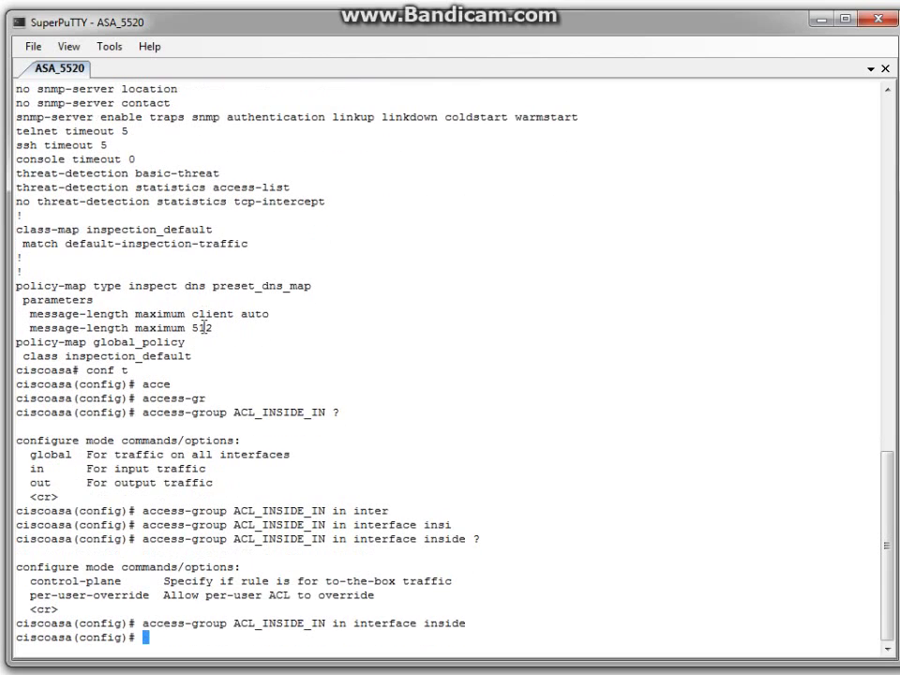
pyautogui.press('Return')
pyautogui.hotkey('ctrl', 'z')
# Run show access-list and highlight the zero hit counts of the ACL_INSIDE_IN rules.
pyautogui.write('sh acc')
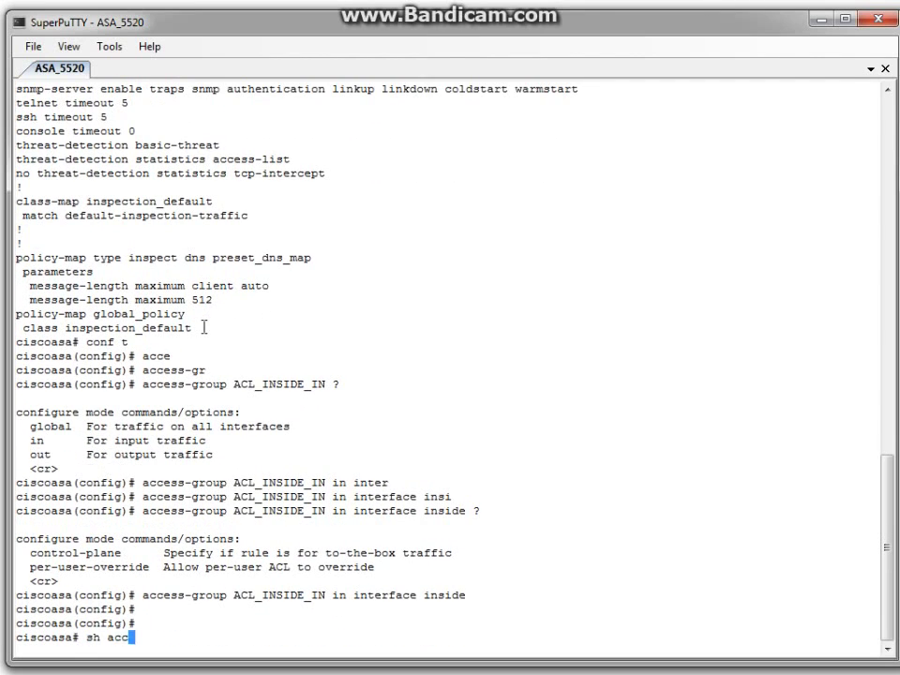
pyautogui.press('Tab')
pyautogui.press('Return')
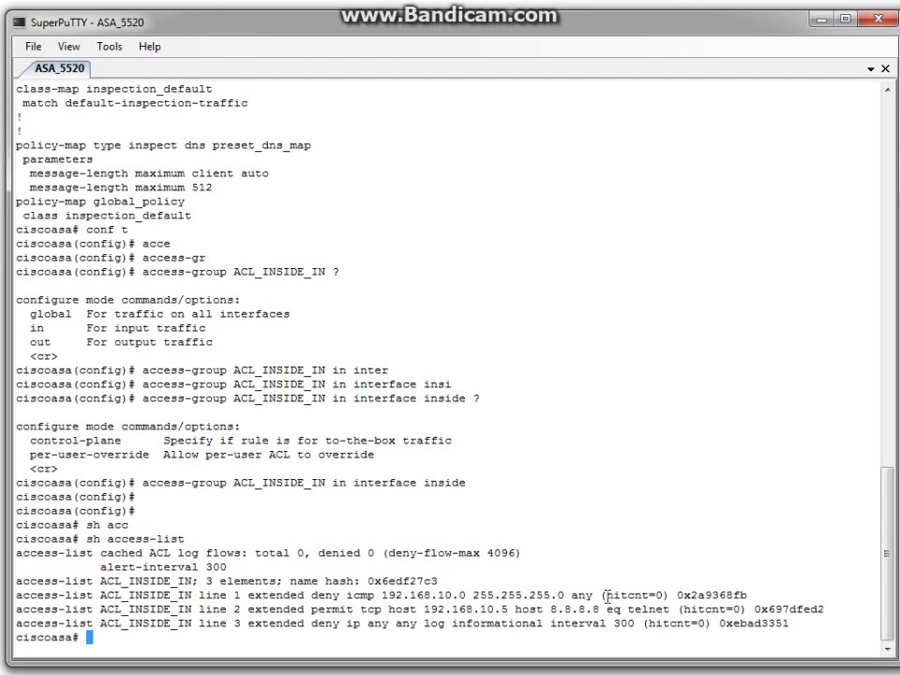
pyautogui.moveTo(605, 596); pyautogui.dragTo(672, 594)
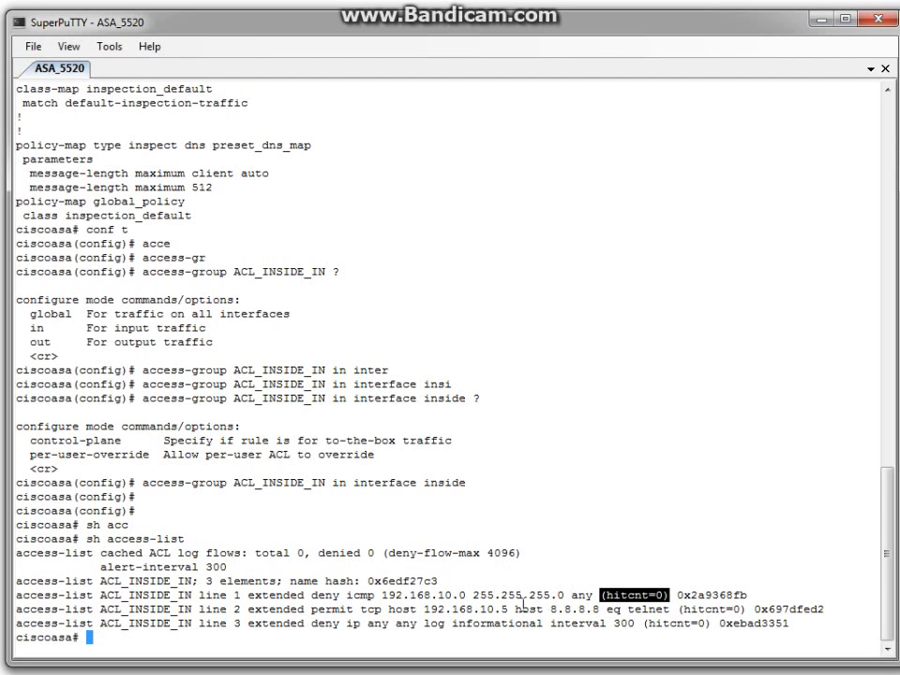
pyautogui.click(702, 614)
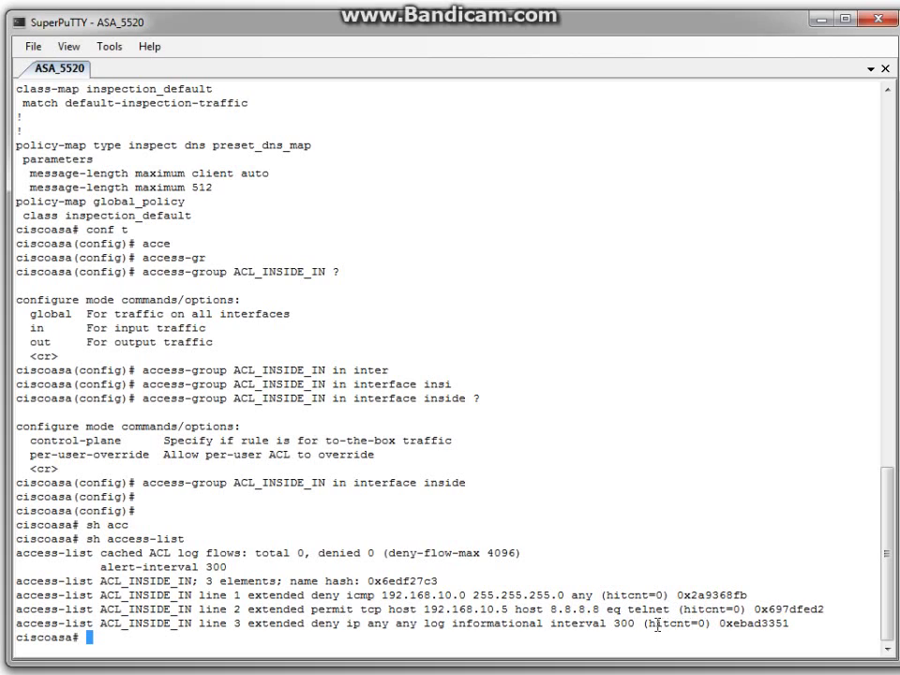
pyautogui.moveTo(653, 627); pyautogui.dragTo(740, 609)
pyautogui.moveTo(642, 595); pyautogui.dragTo(663, 595)
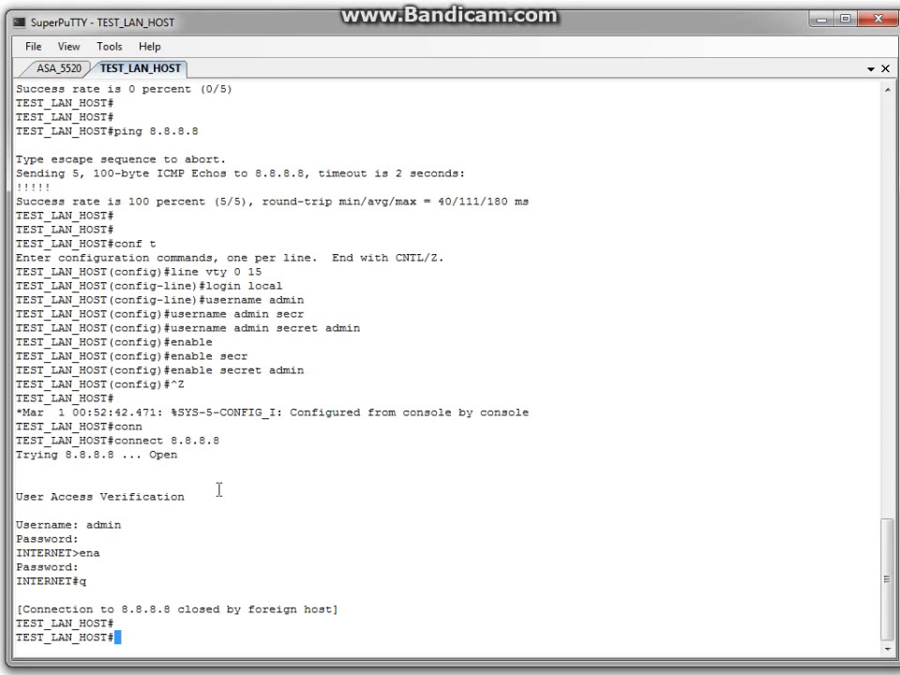
# Ping 1.1.1.1 from TEST_LAN_HOST, then return to the ASA_5520 session.
pyautogui.press('Return')
pyautogui.write('ping ')
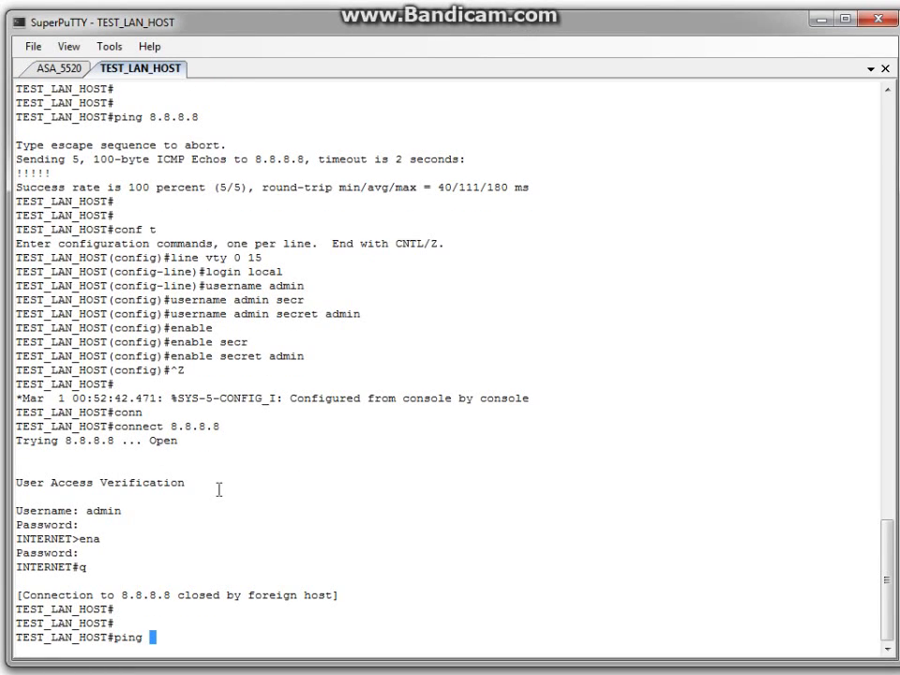
pyautogui.write('1.1.1.1')
pyautogui.press('Return')
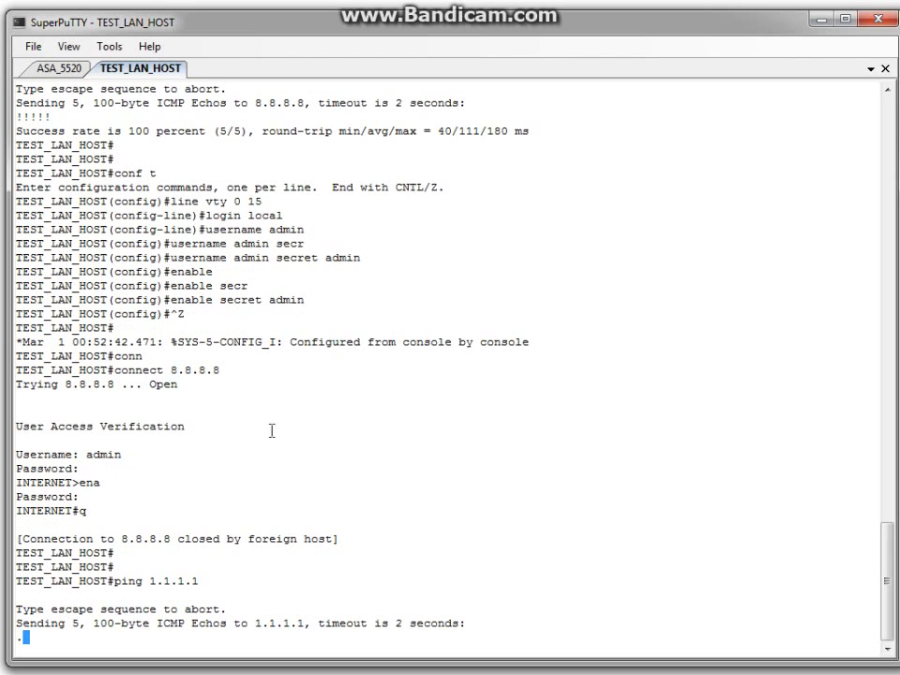
pyautogui.click(47, 68)
# Rerun show access-list and highlight hitcnt=3 on the line 1 ICMP deny rule.
pyautogui.press('Return')
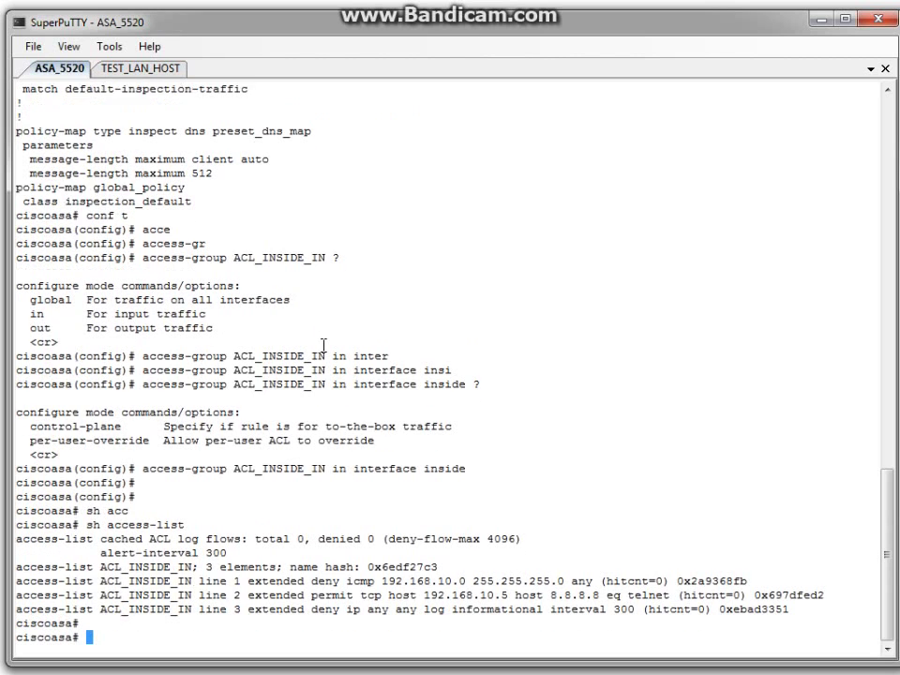
pyautogui.press('Return')
pyautogui.press('Return')
pyautogui.press('Up')
pyautogui.press('Return')
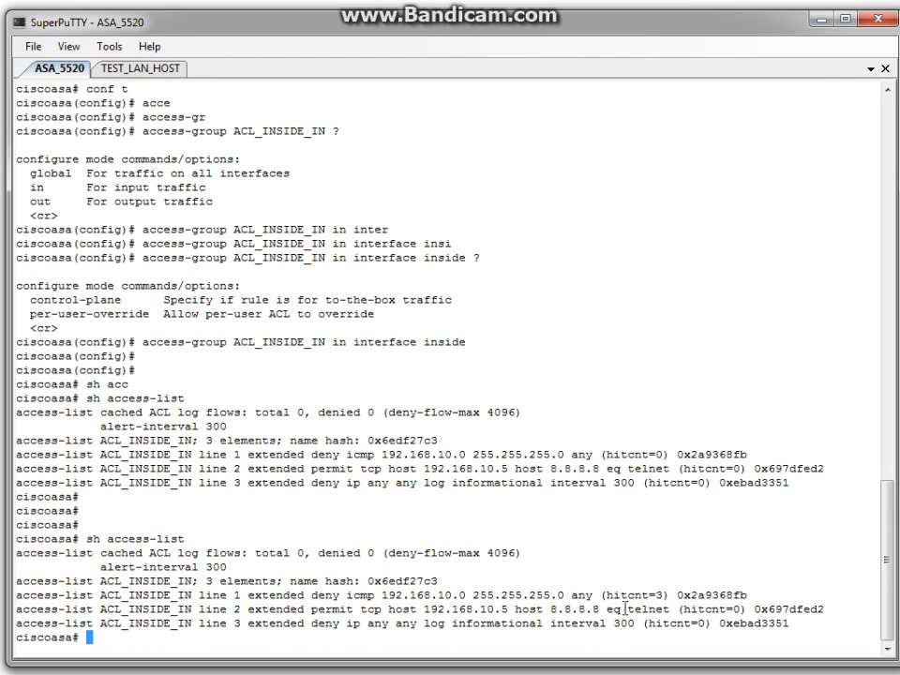
pyautogui.moveTo(661, 595); pyautogui.dragTo(607, 594)
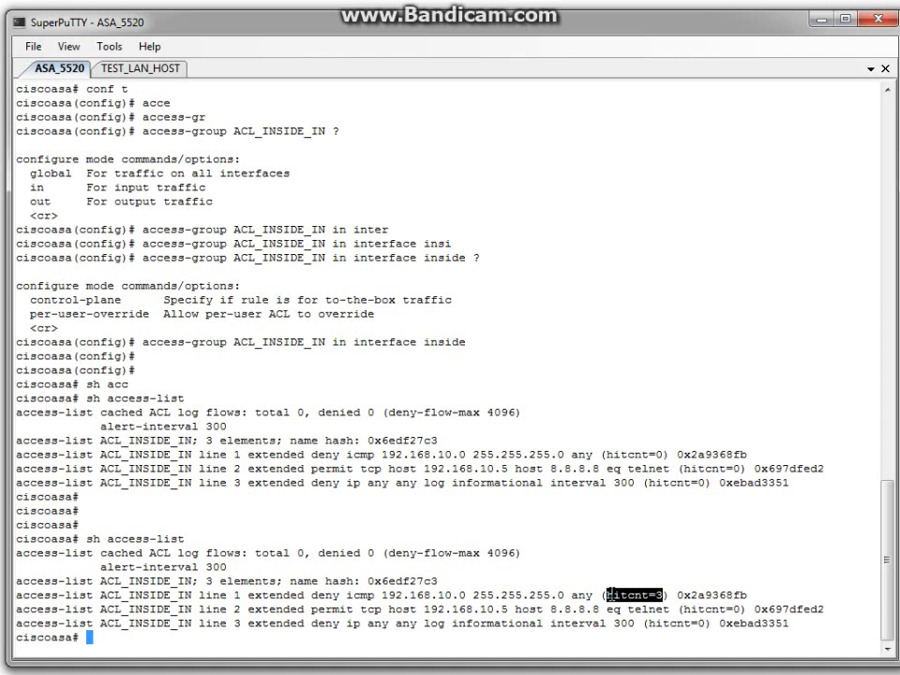
pyautogui.moveTo(594, 595); pyautogui.dragTo(201, 597)
pyautogui.click(358, 599)
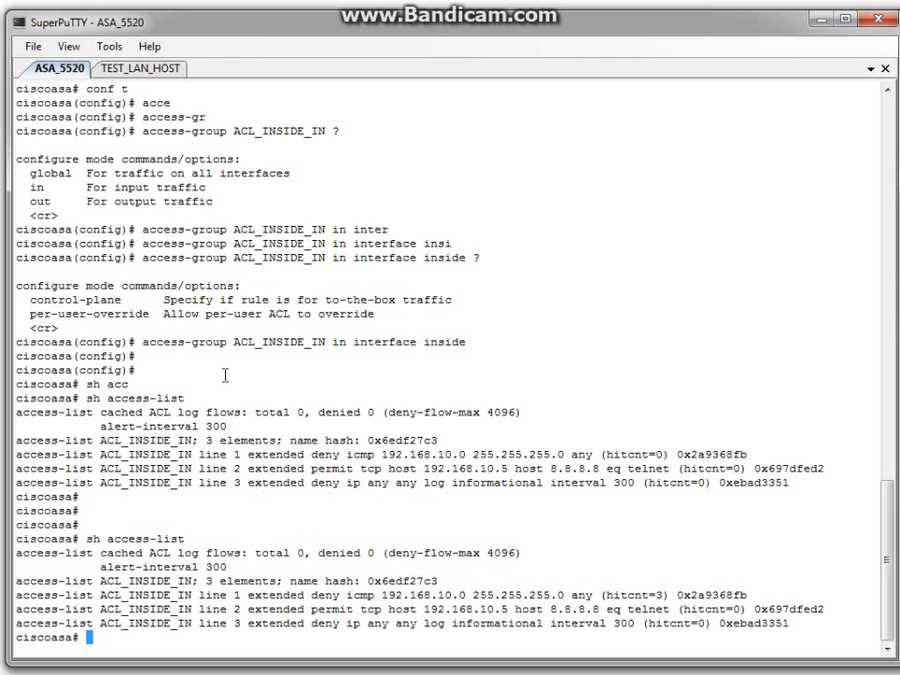
# On TEST_LAN_HOST, change the recalled ping target to 8.8.8.8 and run it, checking the ASA's telnet rule meanwhile.
pyautogui.click(142, 73)
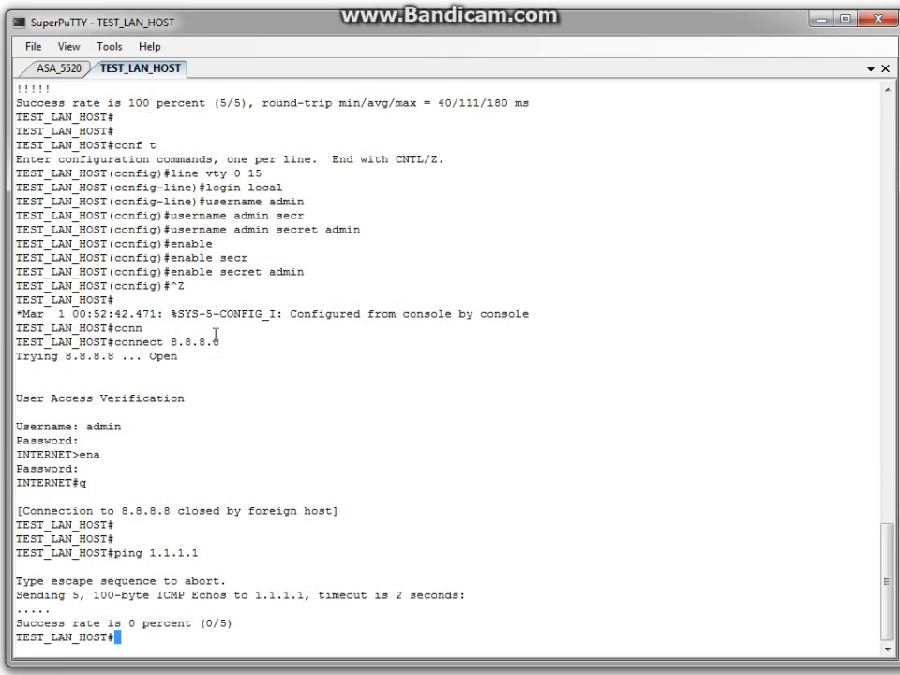
pyautogui.press('Return')
pyautogui.press('Return')
pyautogui.press('Up')
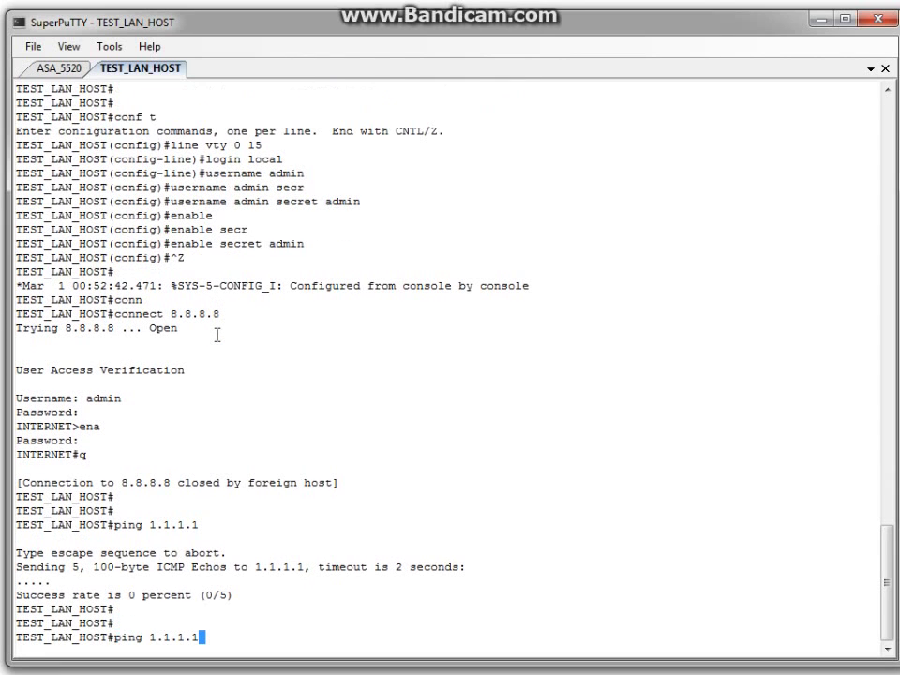
pyautogui.press('BackSpace')
pyautogui.press('BackSpace')
pyautogui.press('BackSpace')
pyautogui.press('BackSpace')
pyautogui.press('BackSpace')
pyautogui.press('BackSpace')
pyautogui.press('BackSpace')
pyautogui.write('8.8.8.8')
pyautogui.press('Return')
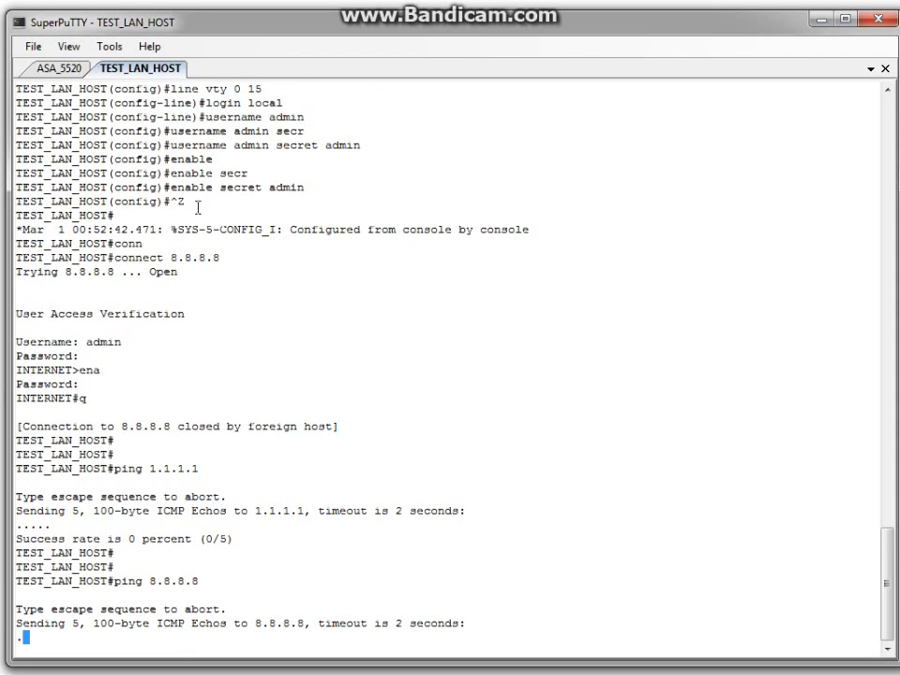
pyautogui.click(51, 62)
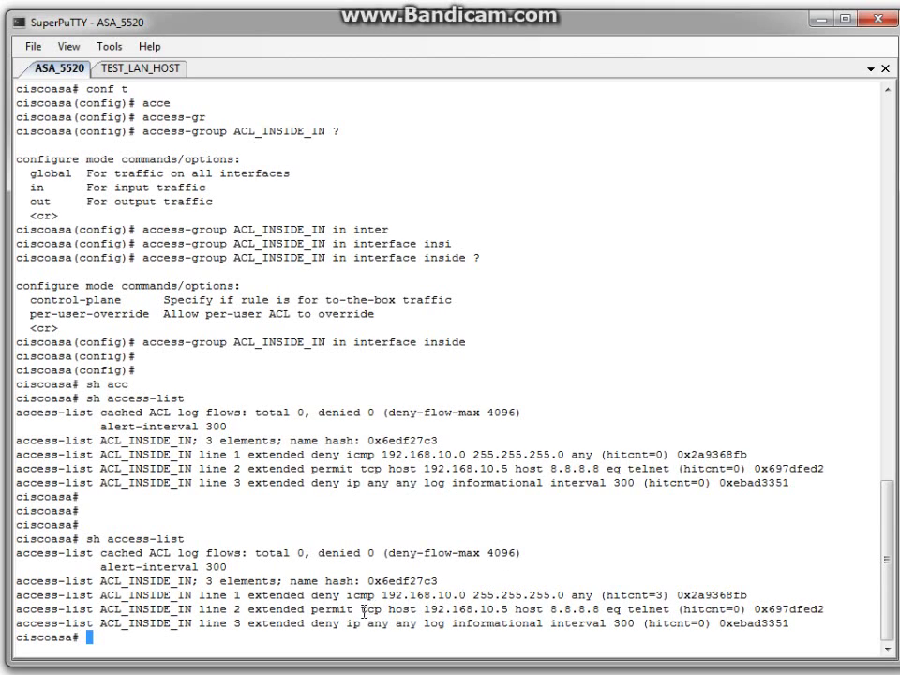
pyautogui.moveTo(362, 609); pyautogui.dragTo(599, 610)
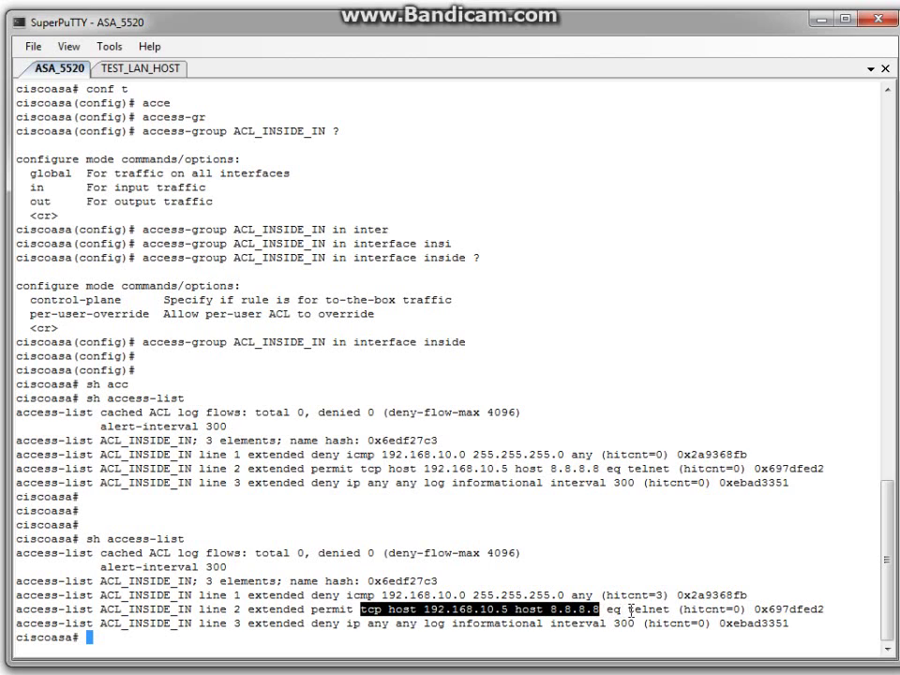
pyautogui.click(145, 69)
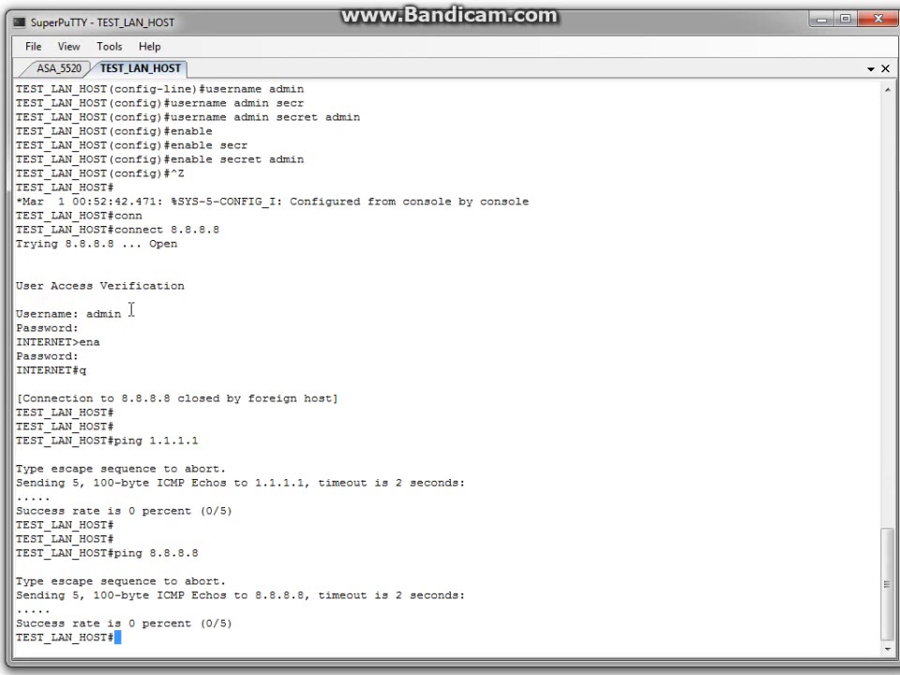
# Connect from TEST_LAN_HOST to 8.8.8.8 and log in to the INTERNET router with the username.
pyautogui.press('Return')
pyautogui.press('Return')
pyautogui.write('conn')
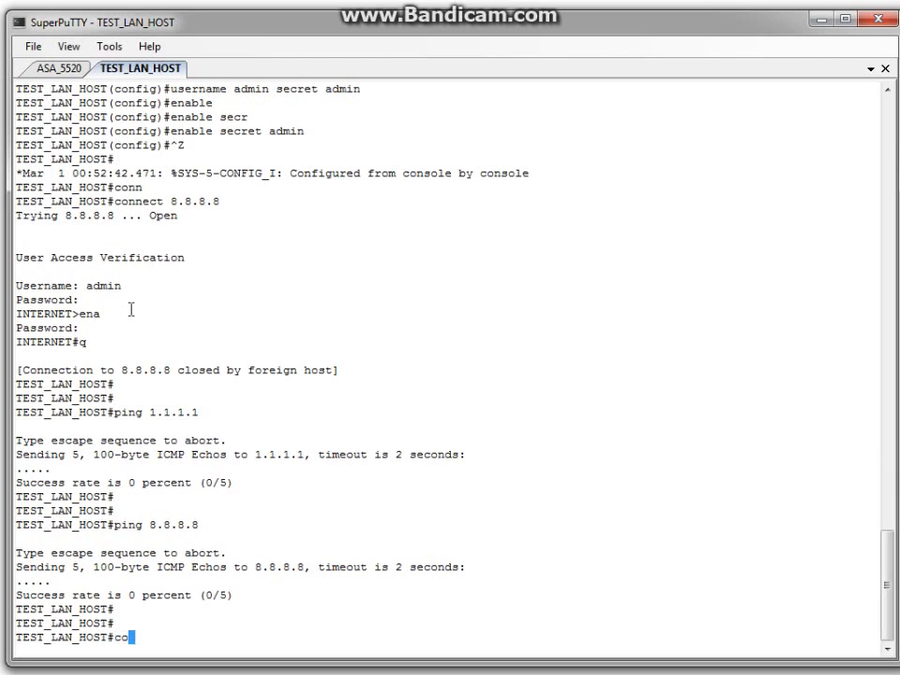
pyautogui.press('Tab')
pyautogui.write('8.8.8.8')
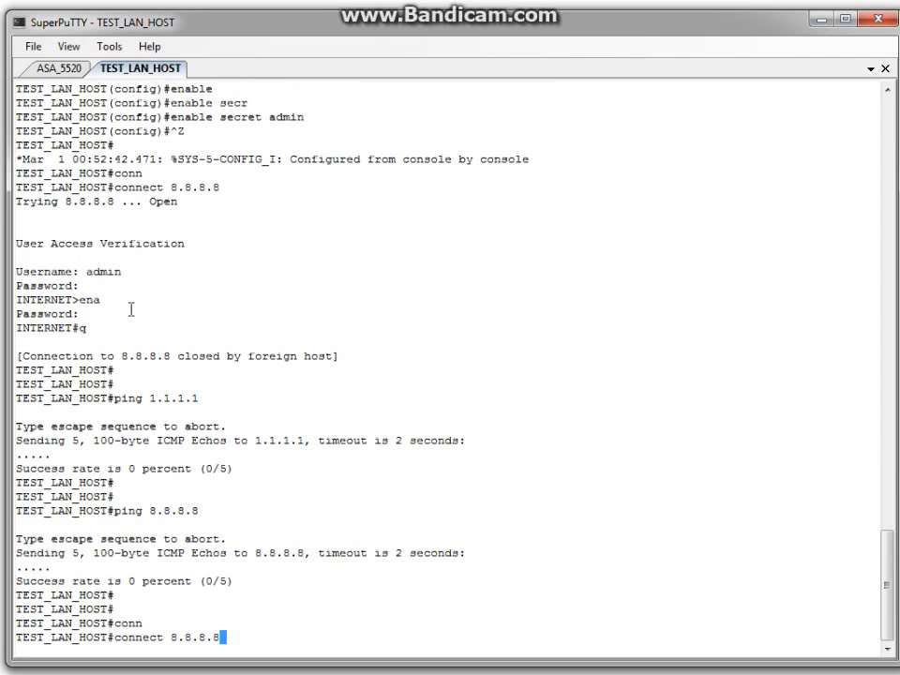
pyautogui.press('Return')
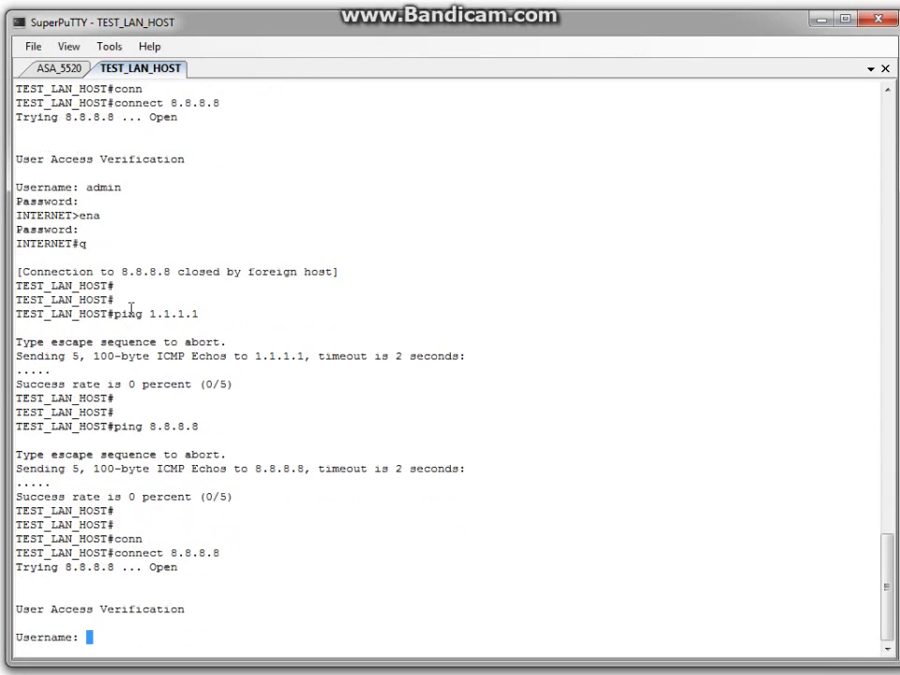
pyautogui.write('admin')
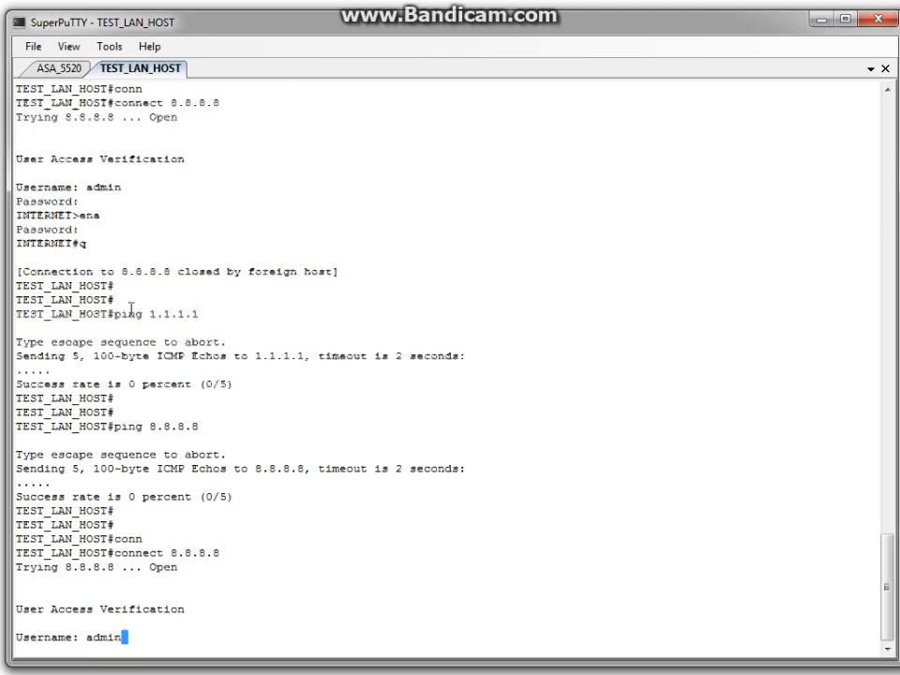
pyautogui.press('Return')
pyautogui.press('Return')
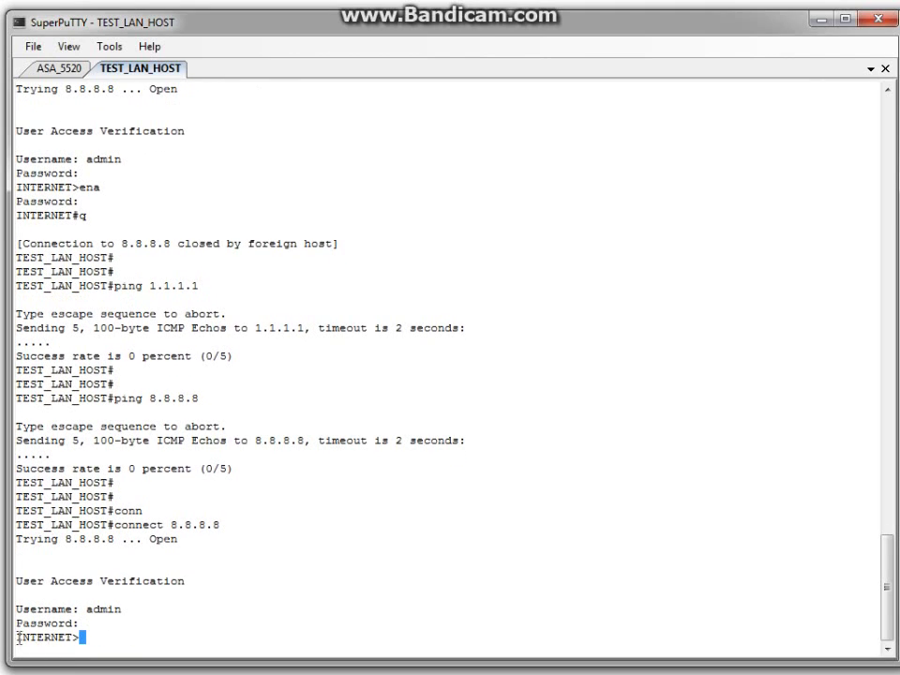
# Enable privileged mode, page through sh run, and mark 200.150.100.1 and Loopback1 address 8.8.8.8.
pyautogui.moveTo(16, 638); pyautogui.dragTo(70, 638)
pyautogui.write('ena')
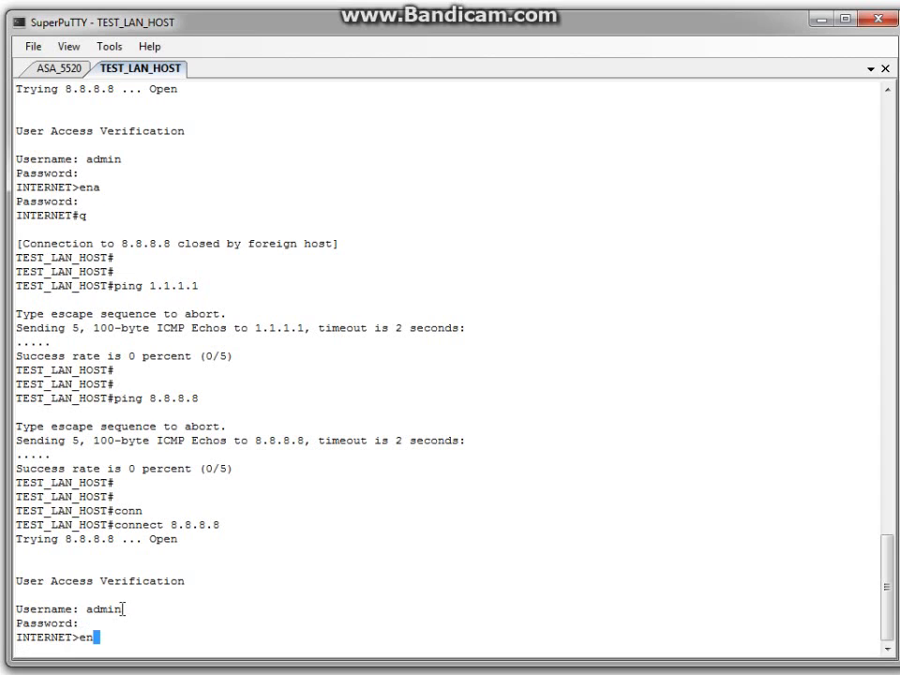
pyautogui.press('Return')
pyautogui.press('Return')
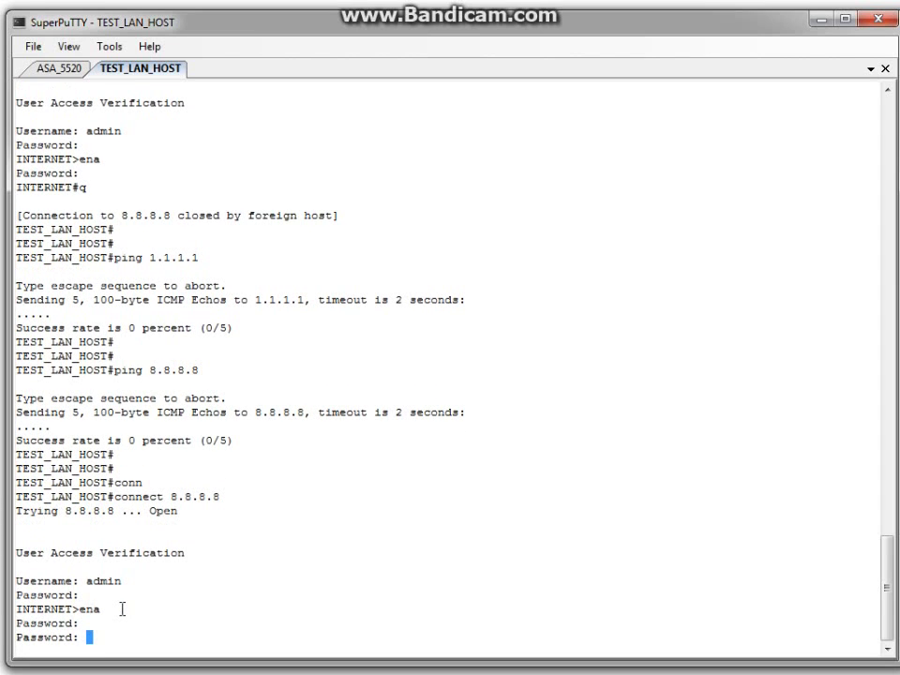
pyautogui.press('Return')
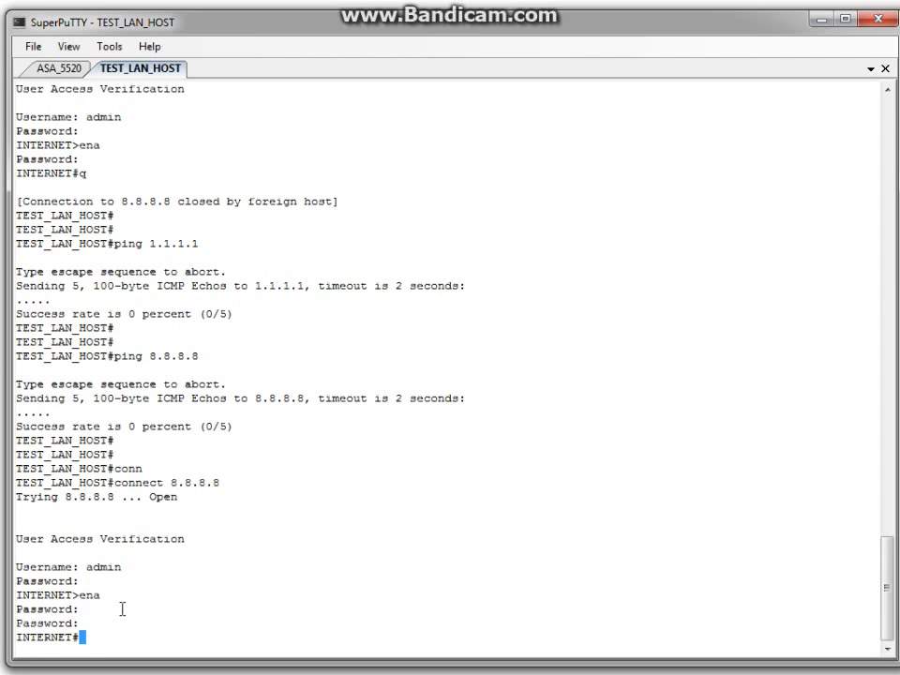
pyautogui.write('sh run')
pyautogui.press('Return')
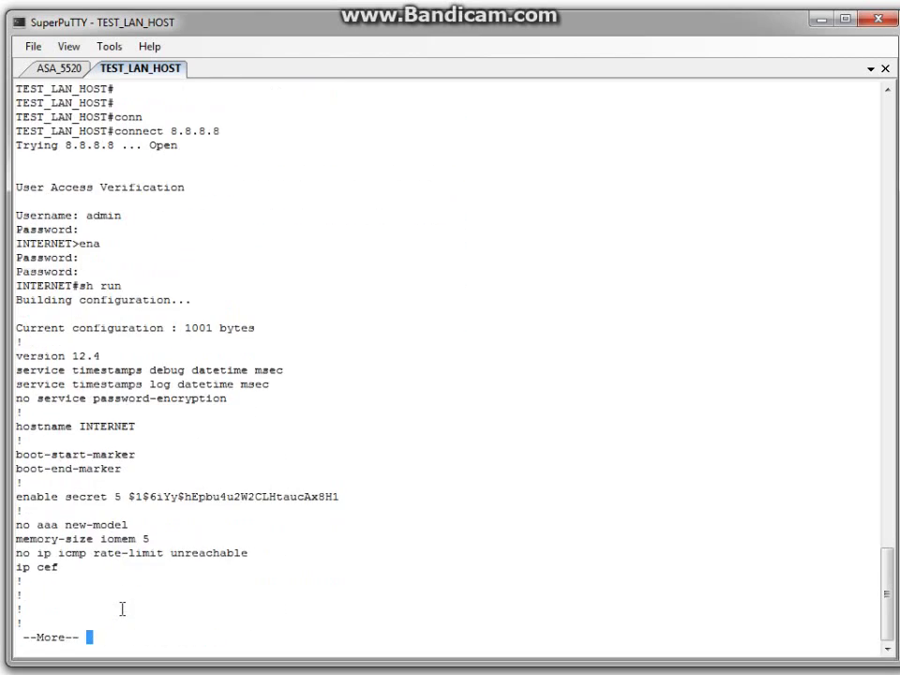
pyautogui.press('space')
pyautogui.press('space')
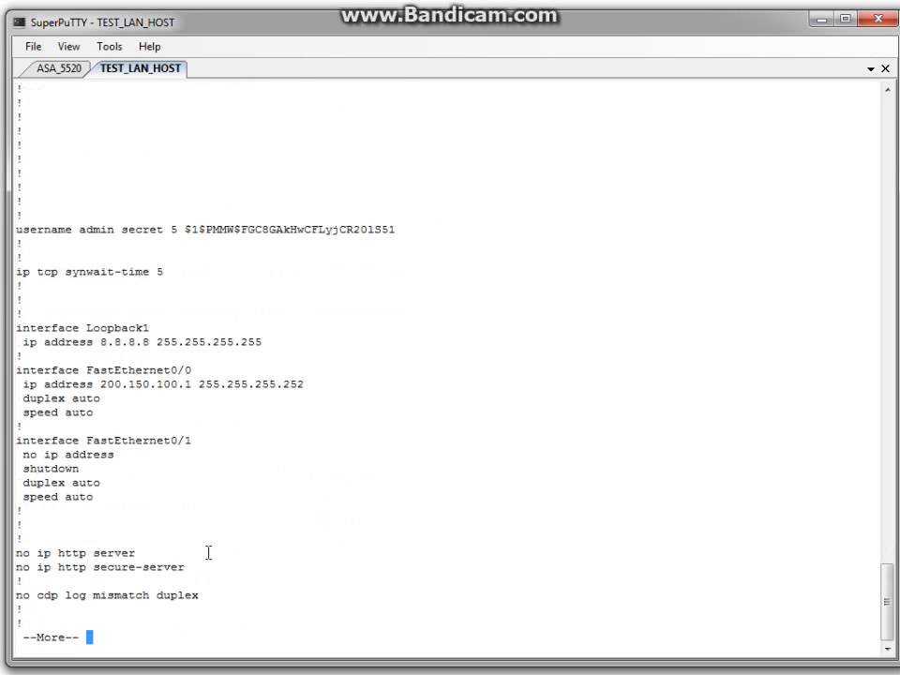
pyautogui.moveTo(102, 385); pyautogui.dragTo(199, 385)
pyautogui.moveTo(103, 342); pyautogui.dragTo(148, 343)
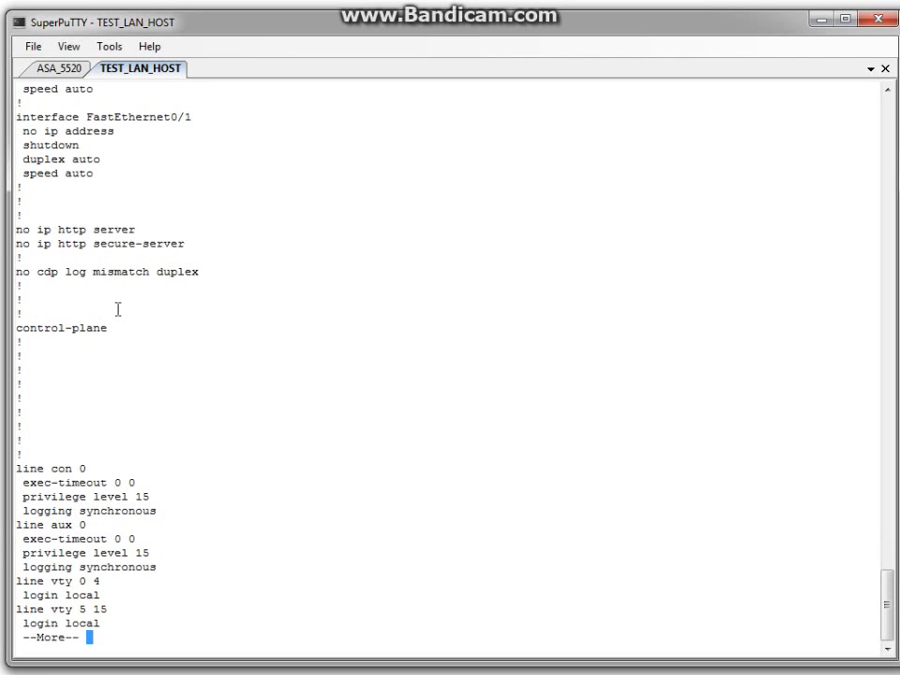
pyautogui.press('space')
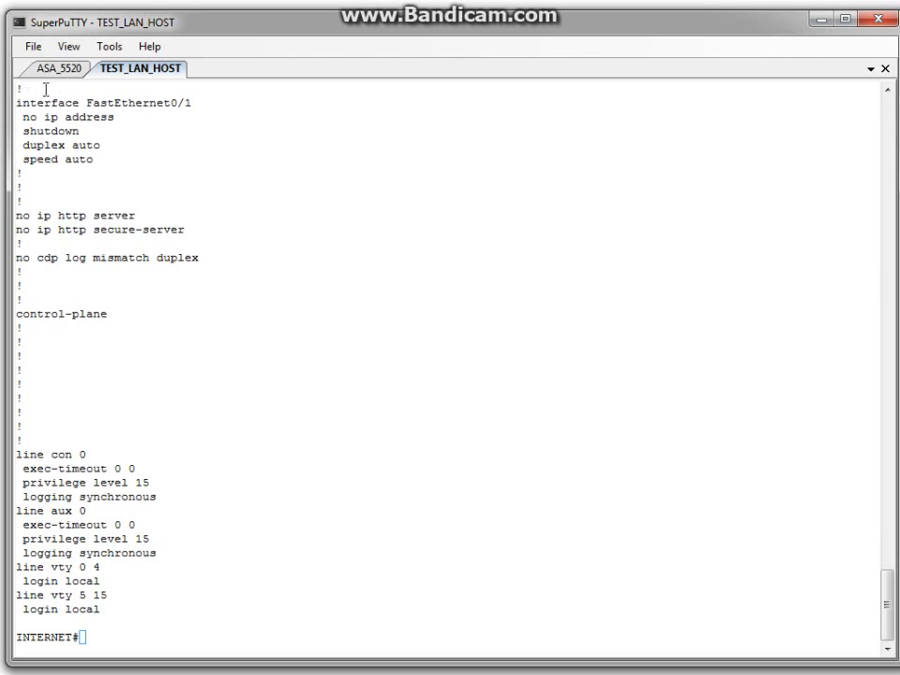
pyautogui.click(60, 69)
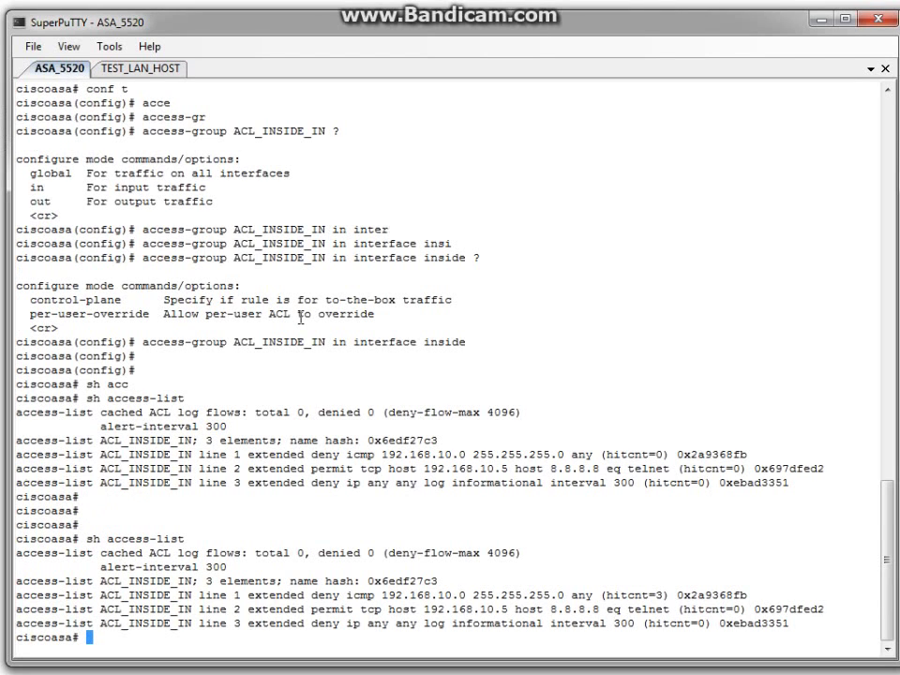
# Rerun show access-list on the ASA, highlighting the telnet rule's hit count and the ICMP deny line.
pyautogui.press('Return')
pyautogui.press('Return')
pyautogui.press('Up')
pyautogui.press('Return')
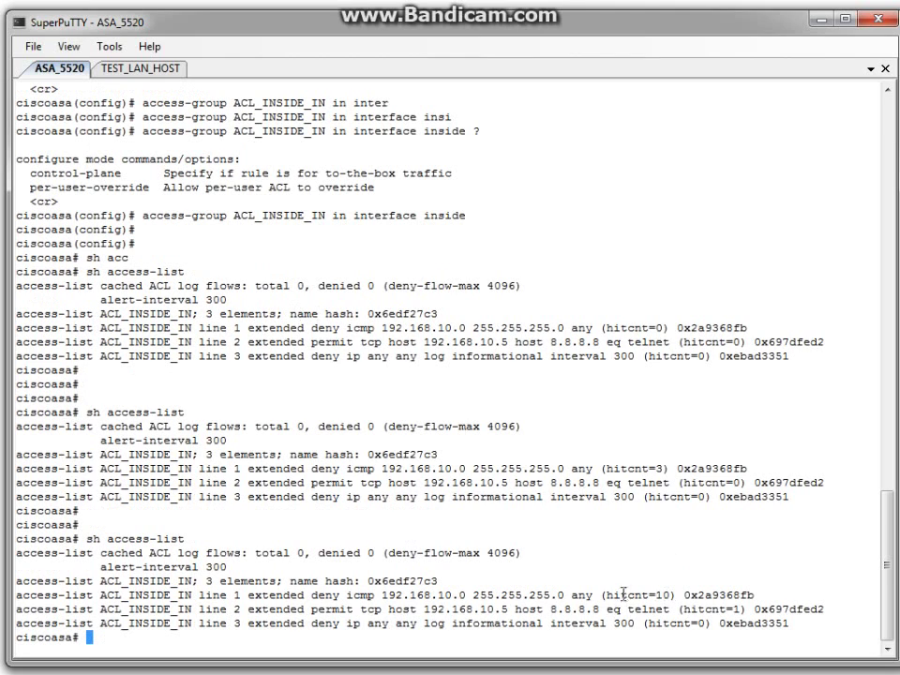
pyautogui.moveTo(604, 596); pyautogui.dragTo(740, 611)
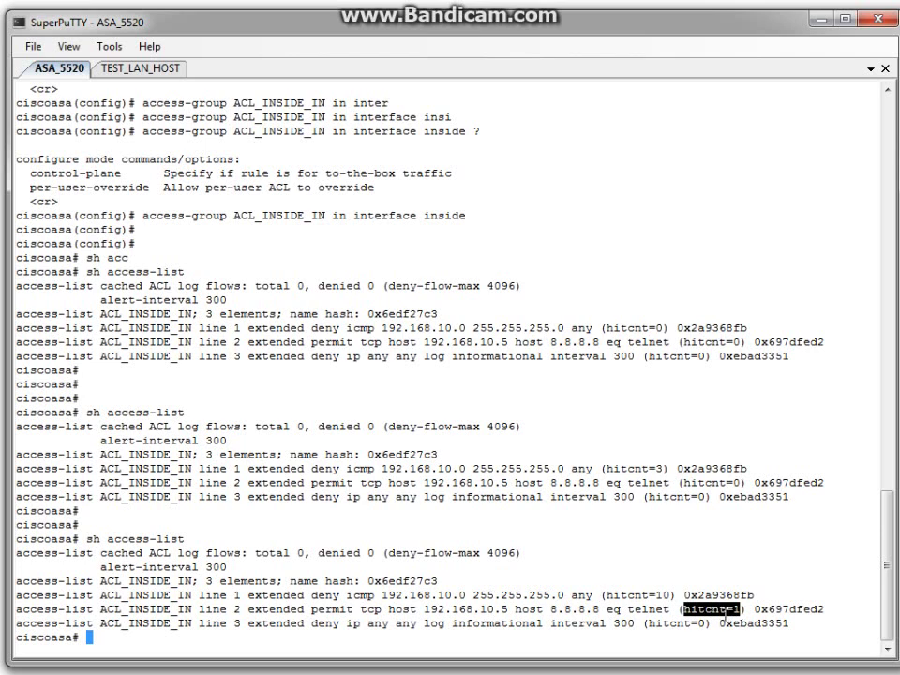
pyautogui.moveTo(389, 609); pyautogui.dragTo(603, 611)
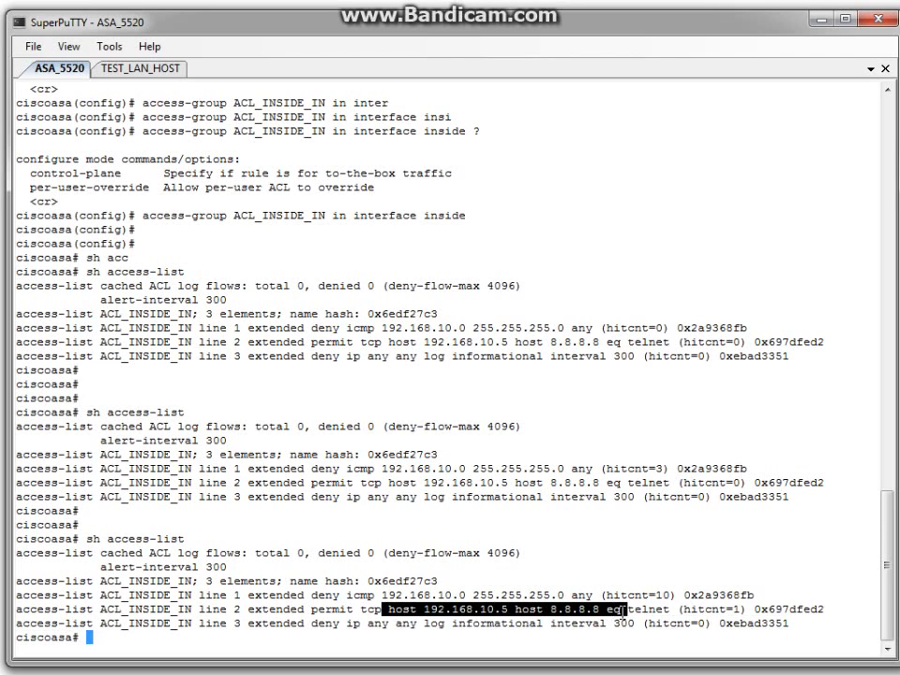
pyautogui.click(630, 624)
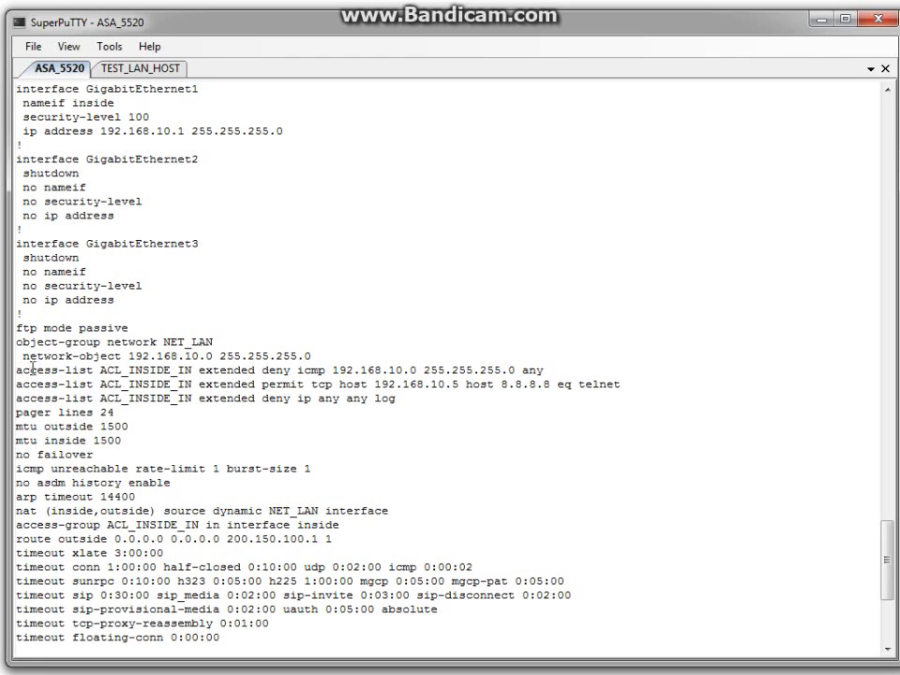
pyautogui.moveTo(16, 371); pyautogui.dragTo(544, 370)
pyautogui.click(505, 373)
# Quit the configuration listing and enter global configuration mode.
pyautogui.press('Return')
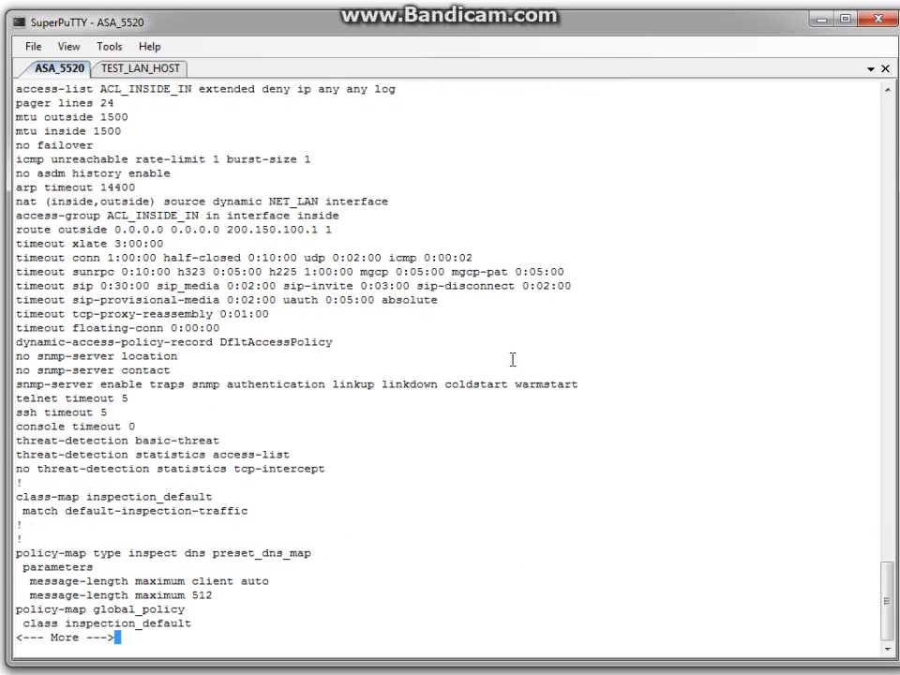
pyautogui.write('qconf t')
pyautogui.press('Return')
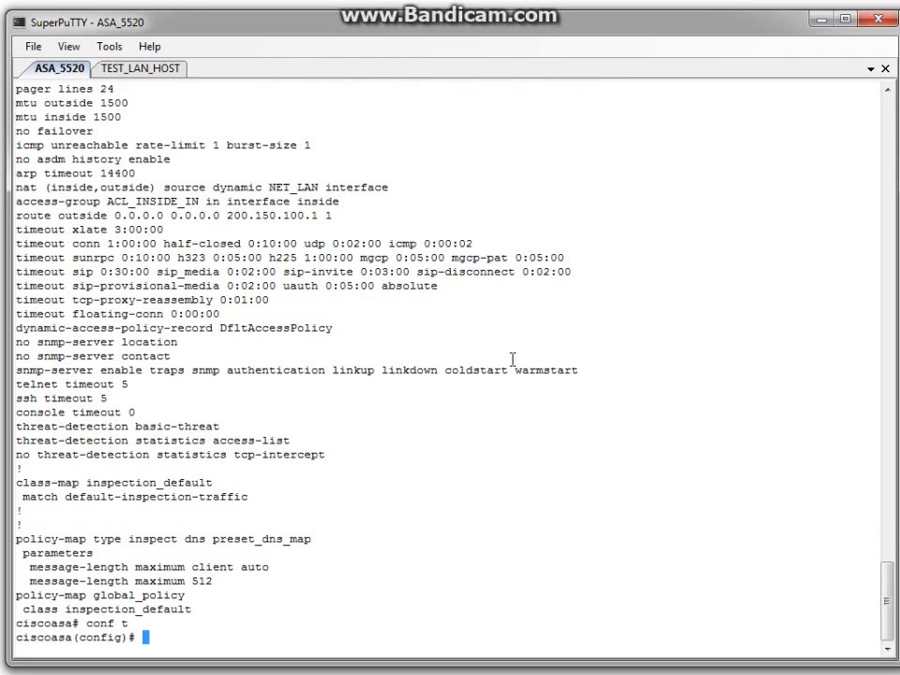
pyautogui.write('acce')
pyautogui.press('Tab')
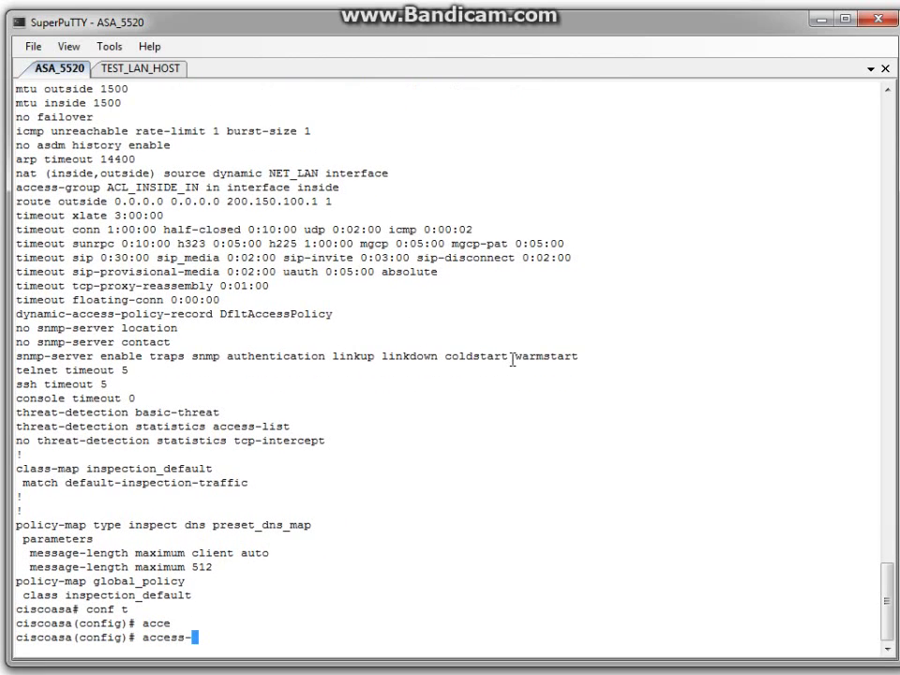
pyautogui.press('BackSpace')
pyautogui.press('BackSpace')
pyautogui.press('BackSpace')
pyautogui.press('BackSpace')
pyautogui.press('BackSpace')
pyautogui.press('BackSpace')
pyautogui.press('BackSpace')
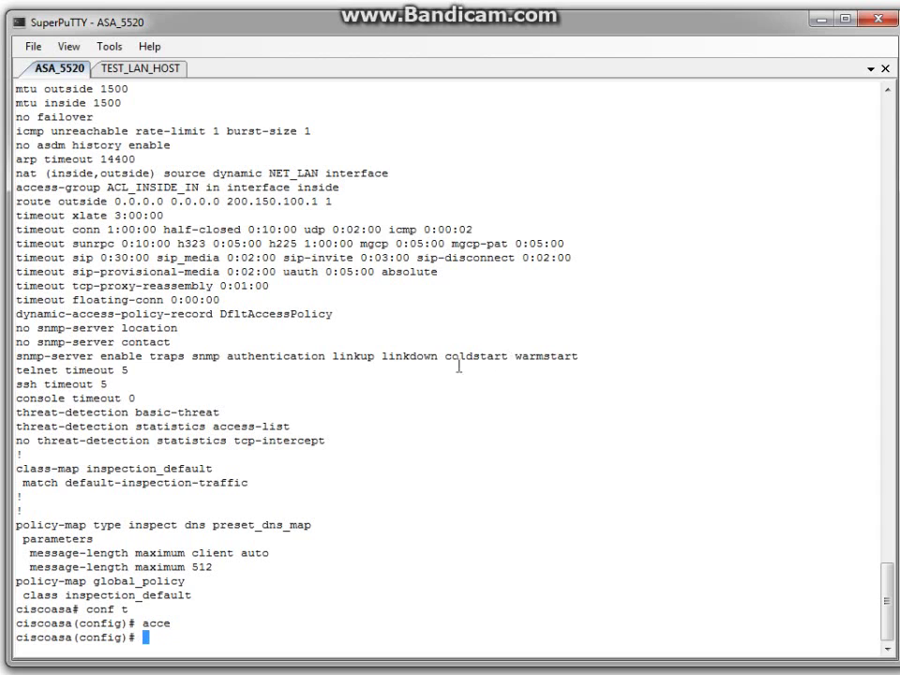
# Build 'access-list ACL_INSIDE_IN extended permit icmp object-group' from pasted config text.
pyautogui.scroll(15, 460, 366)
pyautogui.scroll(-7, 202, 430)
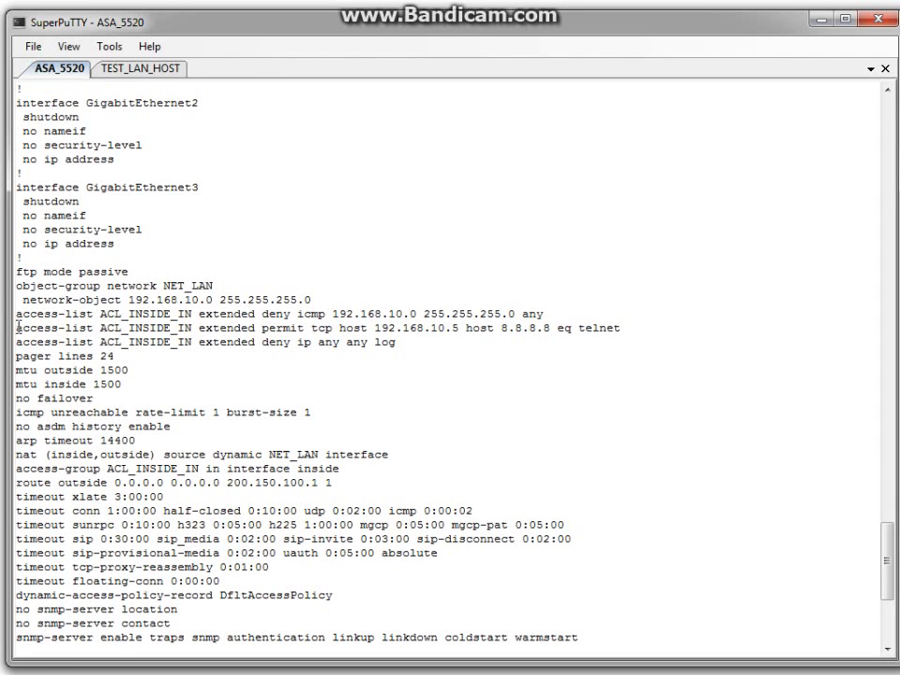
pyautogui.moveTo(17, 327); pyautogui.dragTo(310, 328)
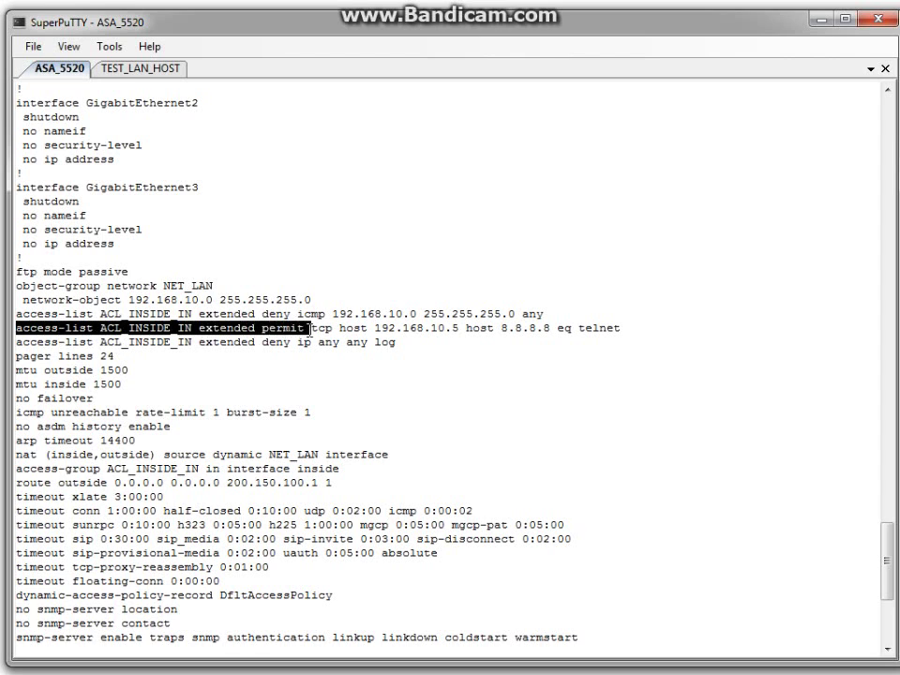
pyautogui.rightClick(311, 328)
pyautogui.write('icm')
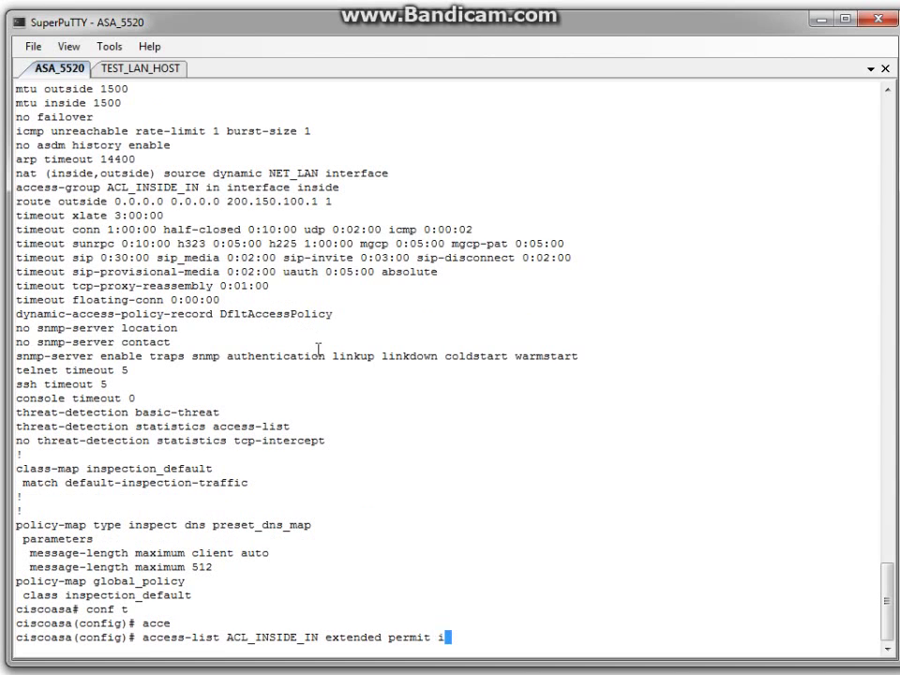
pyautogui.press('Tab')
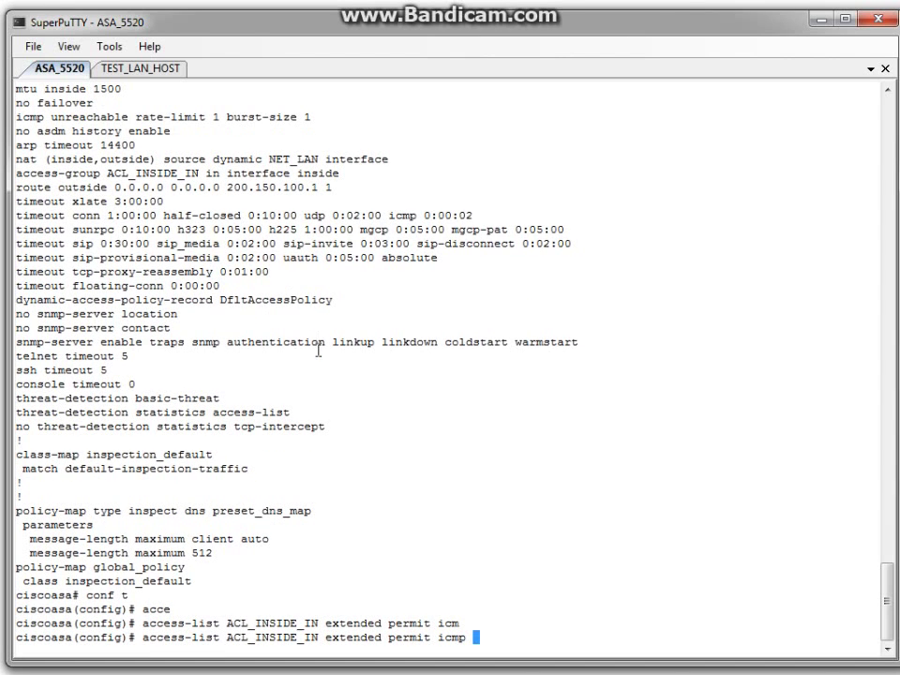
pyautogui.write('192.168.')
pyautogui.press('BackSpace')
pyautogui.press('BackSpace')
pyautogui.press('BackSpace')
pyautogui.press('BackSpace')
pyautogui.press('BackSpace')
pyautogui.press('BackSpace')
pyautogui.press('BackSpace')
pyautogui.press('BackSpace')
pyautogui.write('obj')
pyautogui.press('Tab')
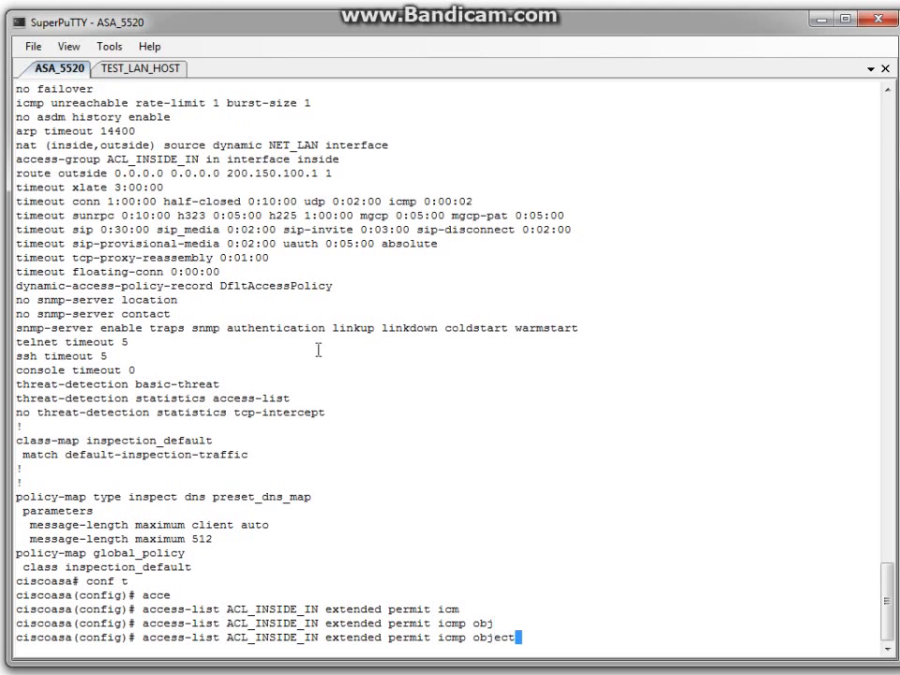
pyautogui.write('-g')
pyautogui.press('Tab')
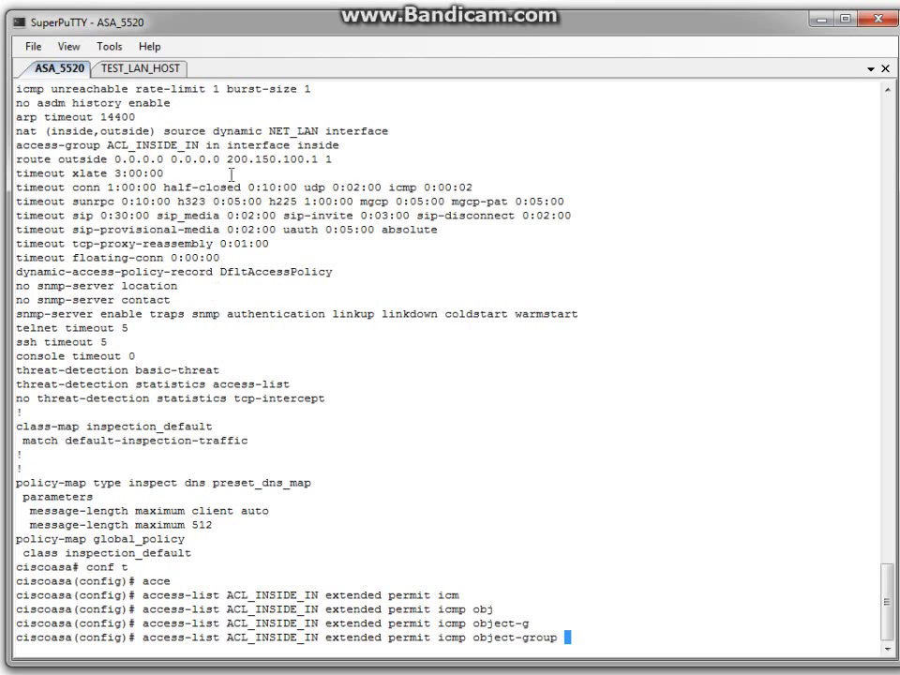
# Complete it with NET_LAN and host 8.8.8.8, insert 'line 1', and enter the rule.
pyautogui.moveTo(270, 131); pyautogui.dragTo(320, 132)
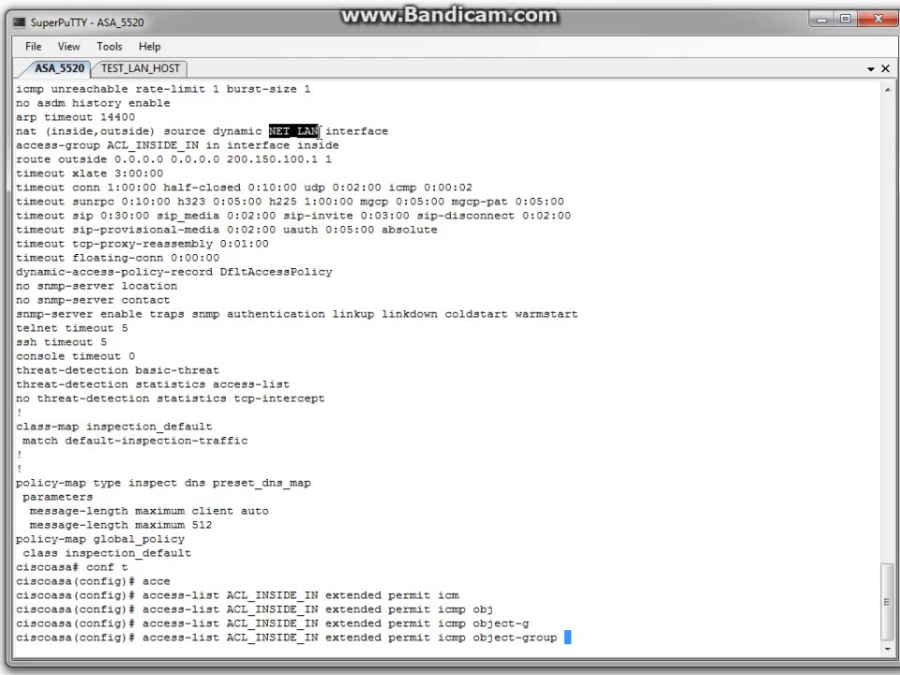
pyautogui.rightClick(280, 161)
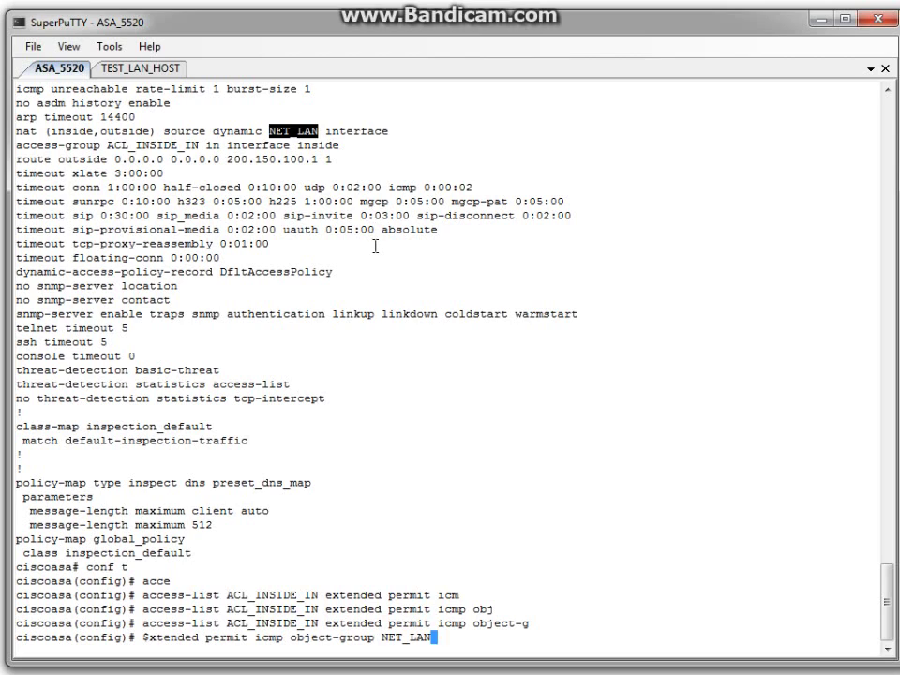
pyautogui.write('host 8.8.8.8.')
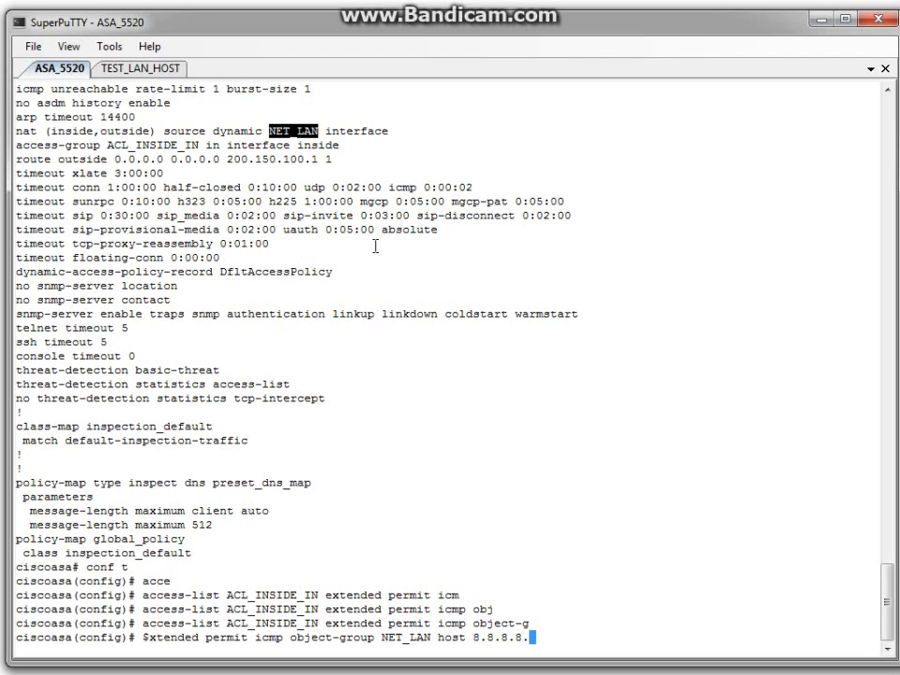
pyautogui.press('BackSpace')
pyautogui.press('Left')
pyautogui.press('Left')
pyautogui.press('Left')
pyautogui.press('Left')
pyautogui.press('Left')
pyautogui.press('Left')
pyautogui.press('Left')
pyautogui.press('Left')
pyautogui.press('Left')
pyautogui.press('Left')
pyautogui.press('Left')
pyautogui.press('Left')
pyautogui.press('Left')
pyautogui.press('Left')
pyautogui.press('Left')
pyautogui.press('Left')
pyautogui.press('Left')
pyautogui.press('Left')
pyautogui.press('Left')
pyautogui.press('Left')
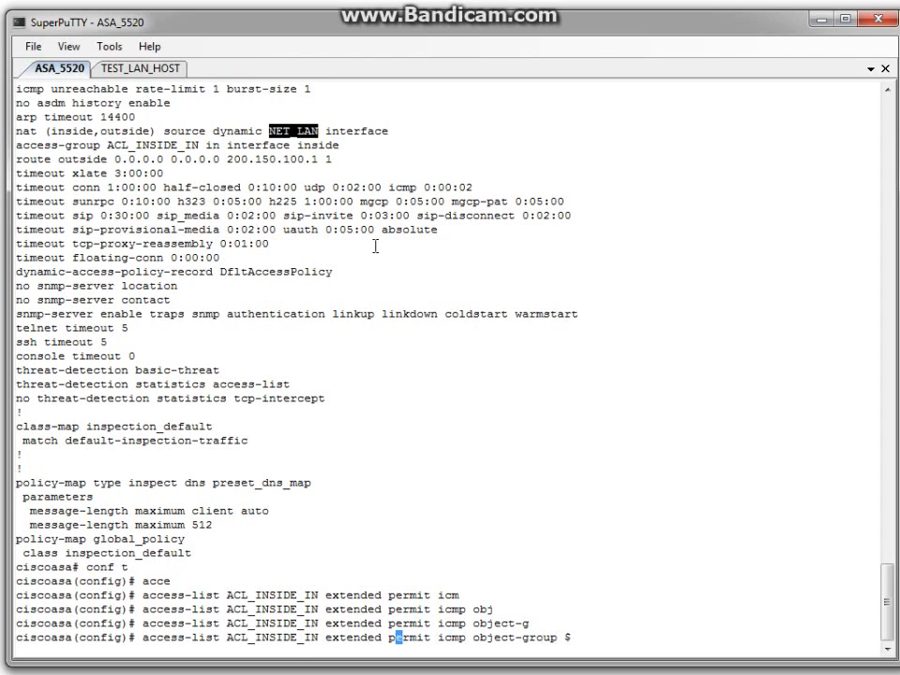
pyautogui.press('Left')
pyautogui.press('Left')
pyautogui.press('Left')
pyautogui.press('Left')
pyautogui.press('Left')
pyautogui.write('line 1')
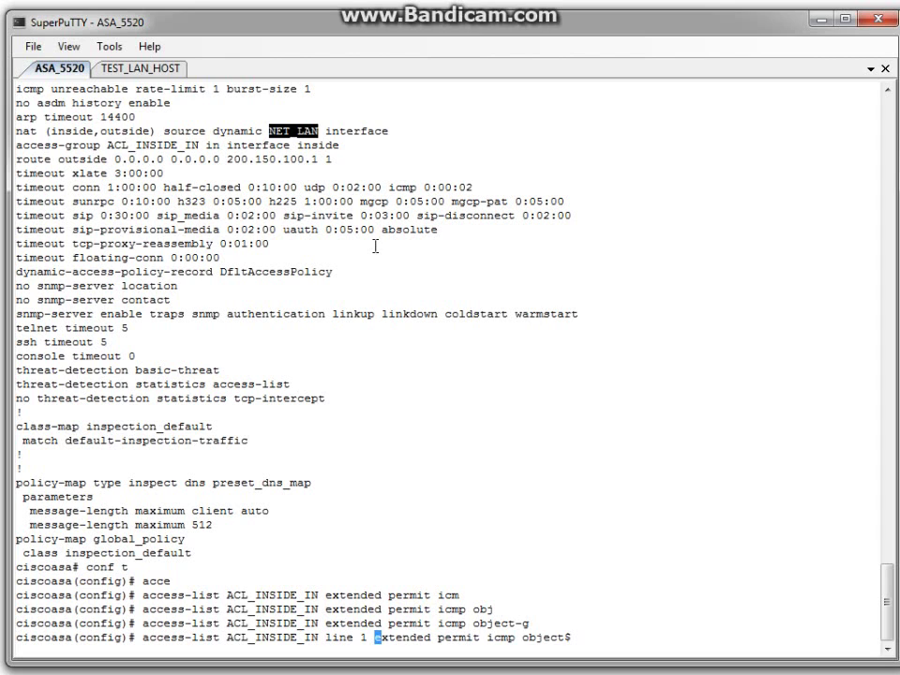
pyautogui.press('Return')
# Leave configuration mode and run show access-list to list ACL_INSIDE_IN.
pyautogui.hotkey('ctrl', 'z')
pyautogui.write('sh ac')
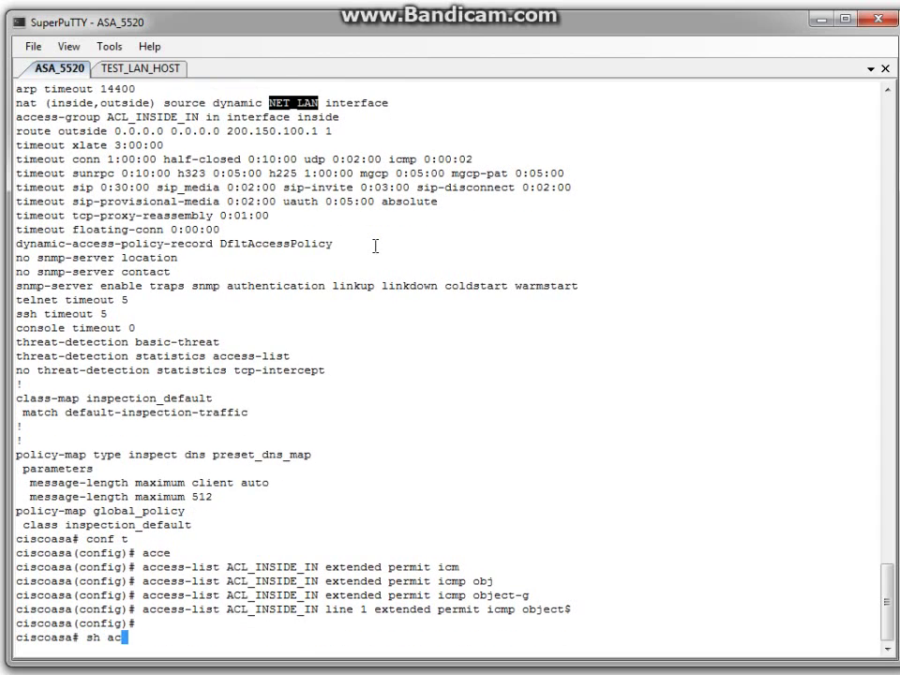
pyautogui.write('ce')
pyautogui.press('Tab')
pyautogui.press('Return')
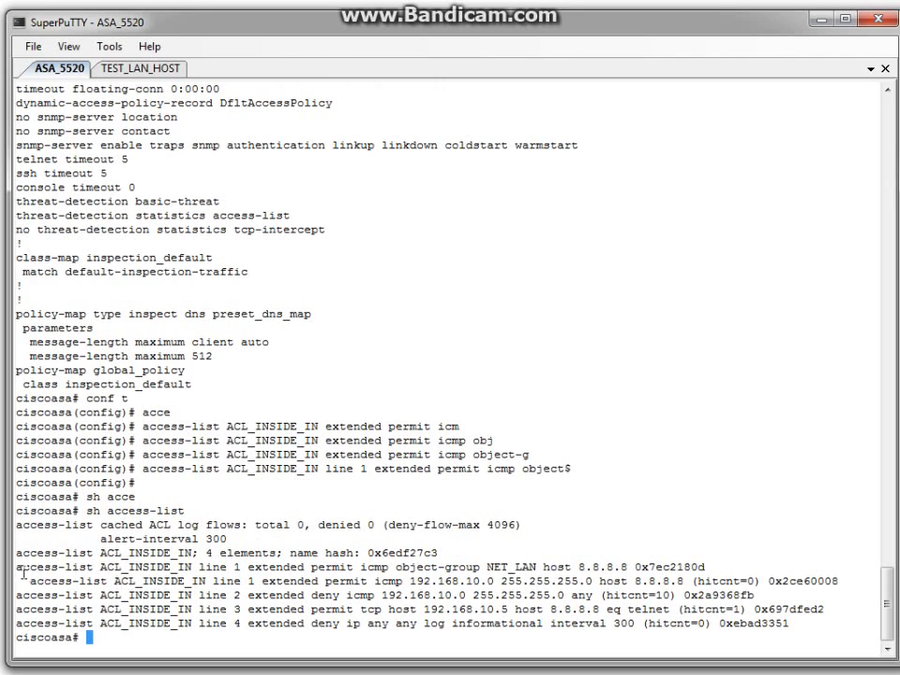
# Highlight object-group NET_LAN on line 1 and its expanded 192.168.10.0 entry.
pyautogui.moveTo(15, 567); pyautogui.dragTo(711, 569)
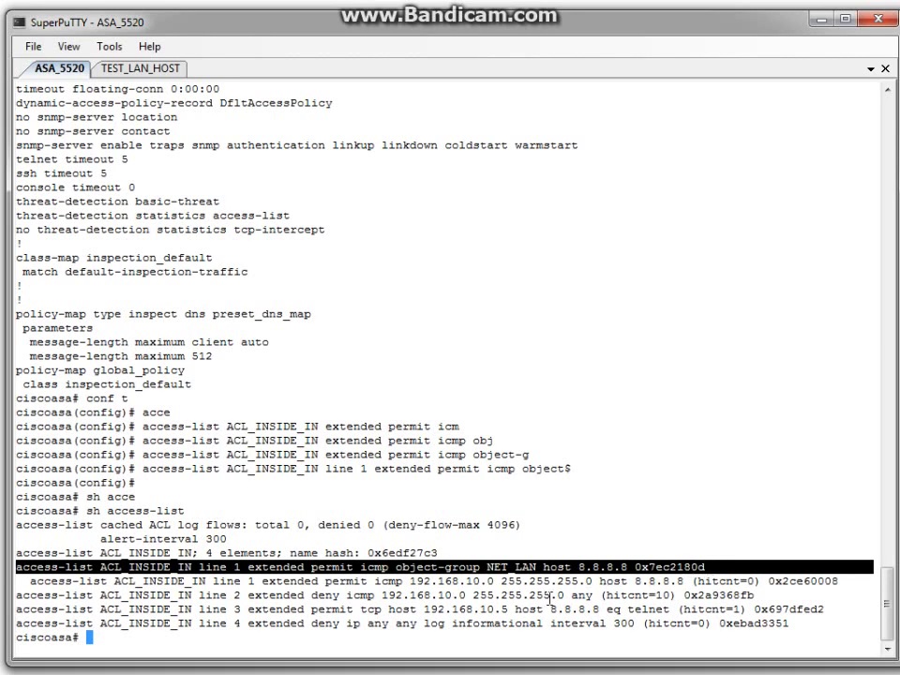
pyautogui.click(463, 564)
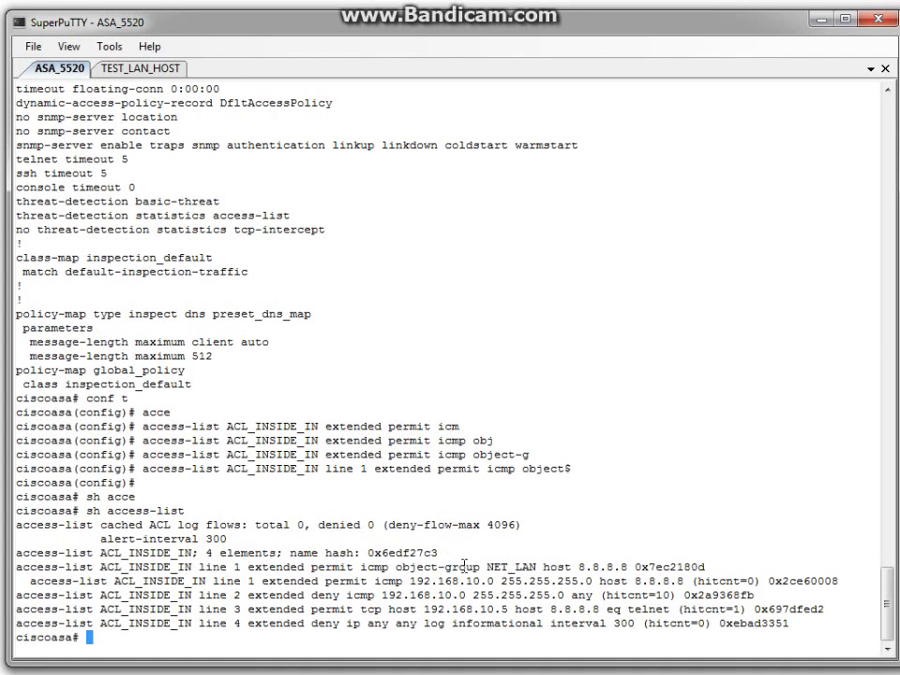
pyautogui.moveTo(397, 567); pyautogui.dragTo(538, 568)
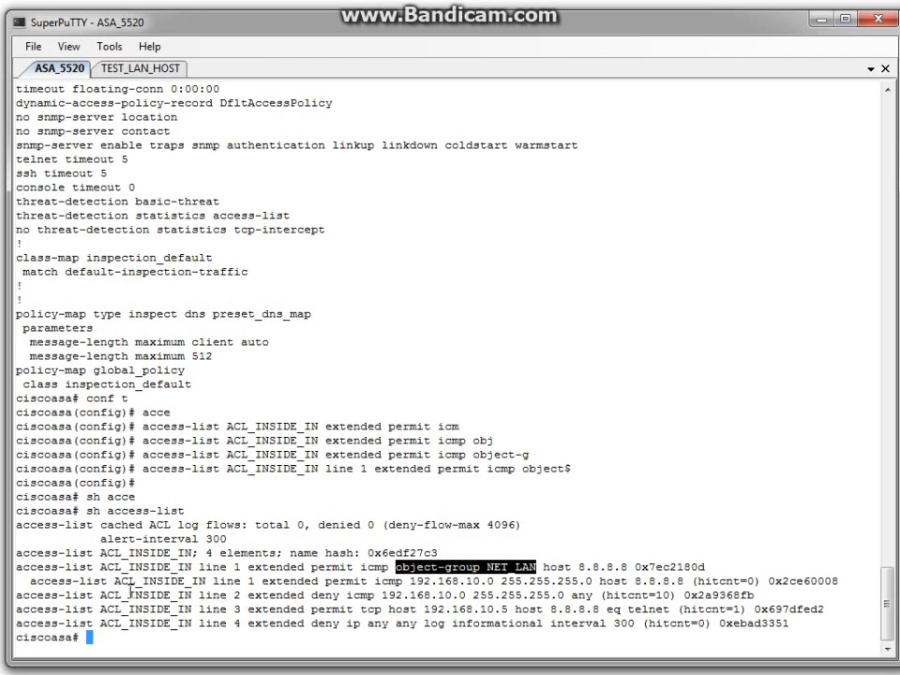
pyautogui.moveTo(27, 582); pyautogui.dragTo(648, 582)
pyautogui.click(575, 583)
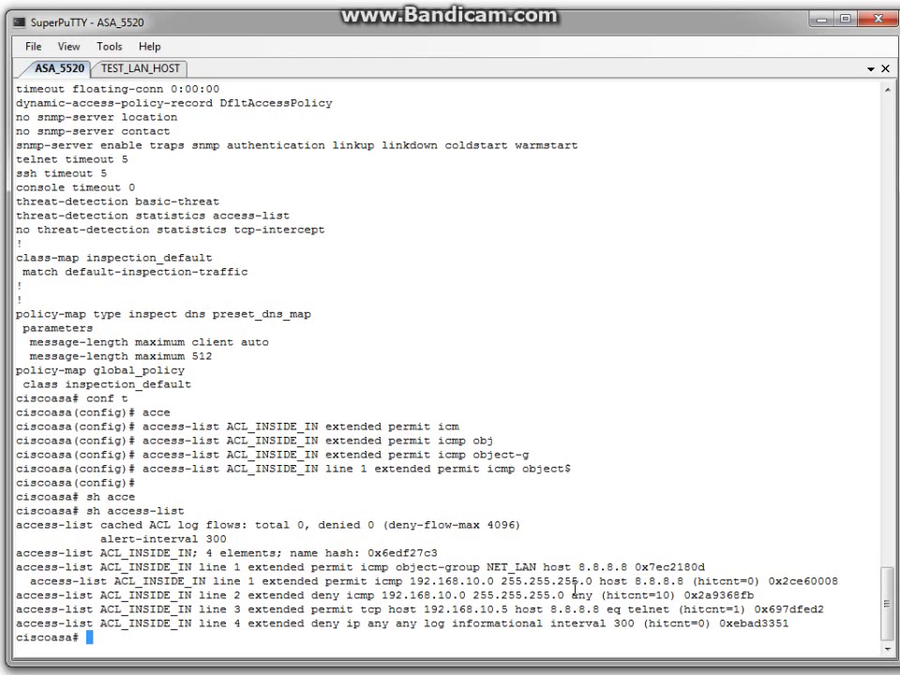
pyautogui.doubleClick(490, 568)
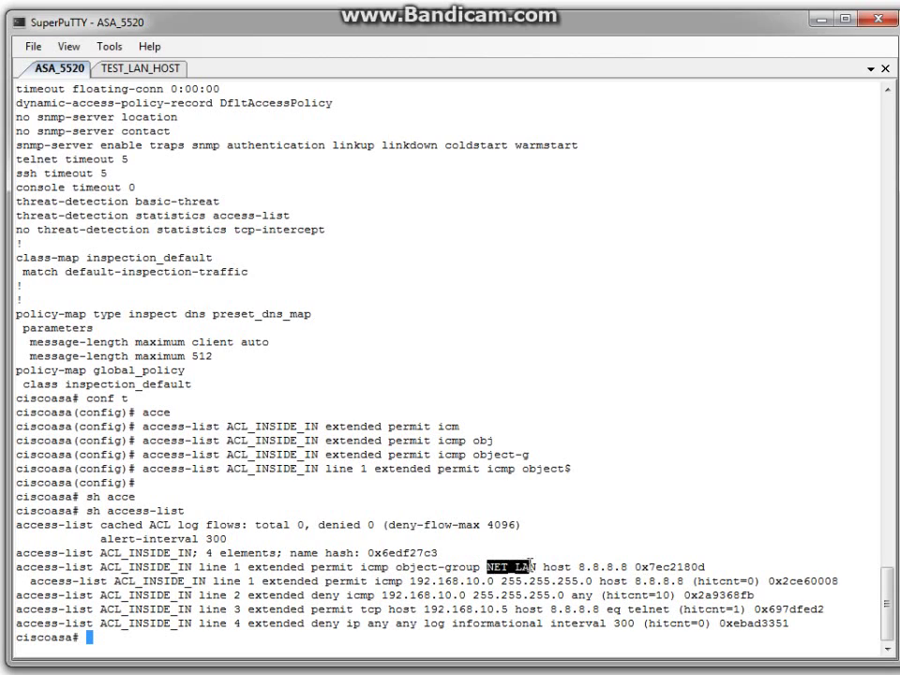
pyautogui.click(530, 563)
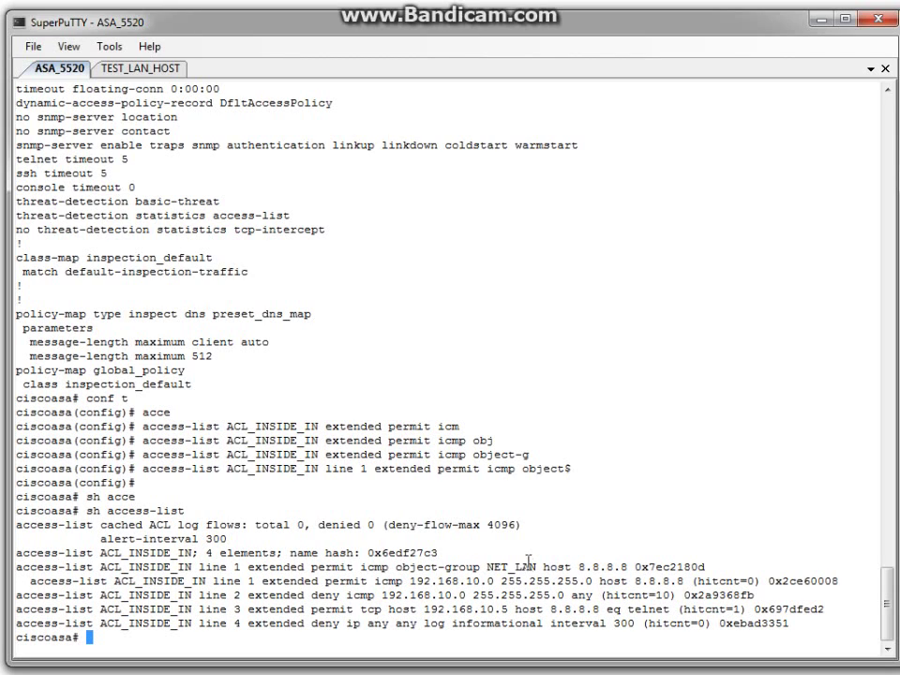
# Review the running configuration with sh run, then enter configuration mode with conf t.
pyautogui.write('sh run')
pyautogui.press('Return')
pyautogui.press('Return')
pyautogui.press('space')
pyautogui.press('space')
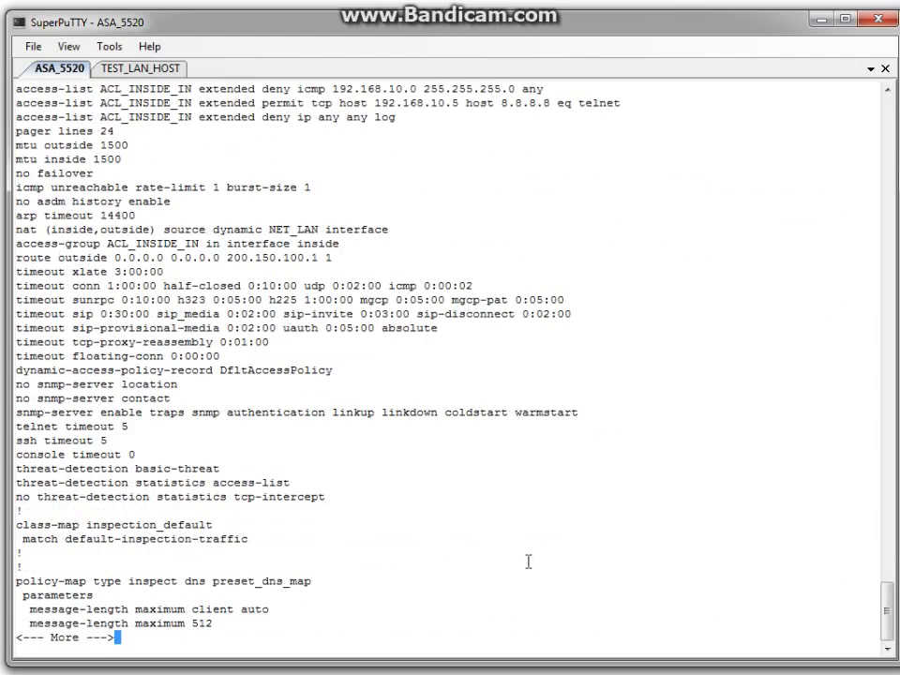
pyautogui.write('qconf t')
pyautogui.press('Return')
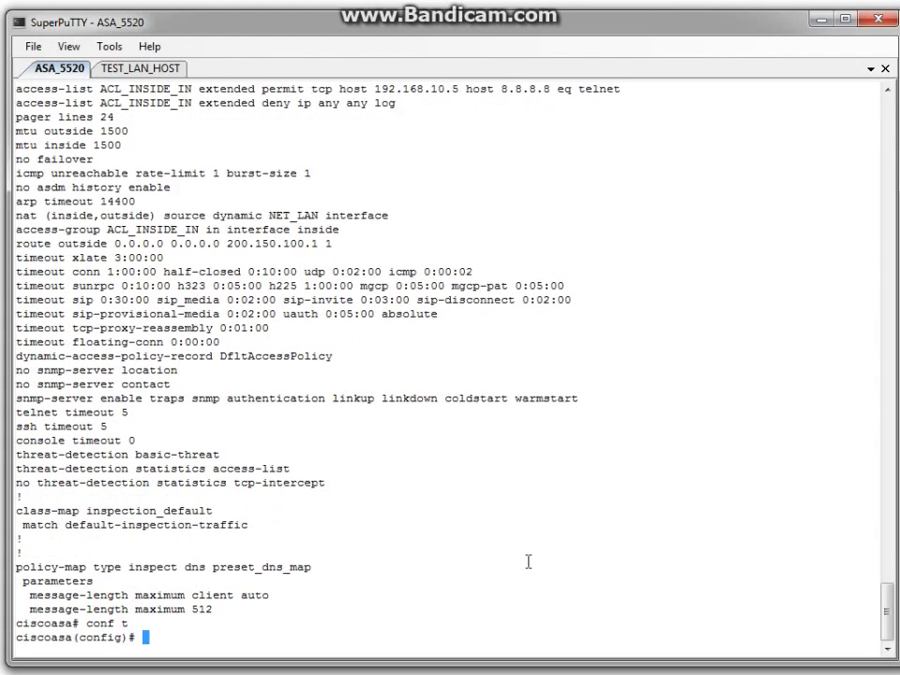
pyautogui.scroll(7, 394, 421)
pyautogui.scroll(6, 352, 469)
pyautogui.scroll(-6, 322, 448)
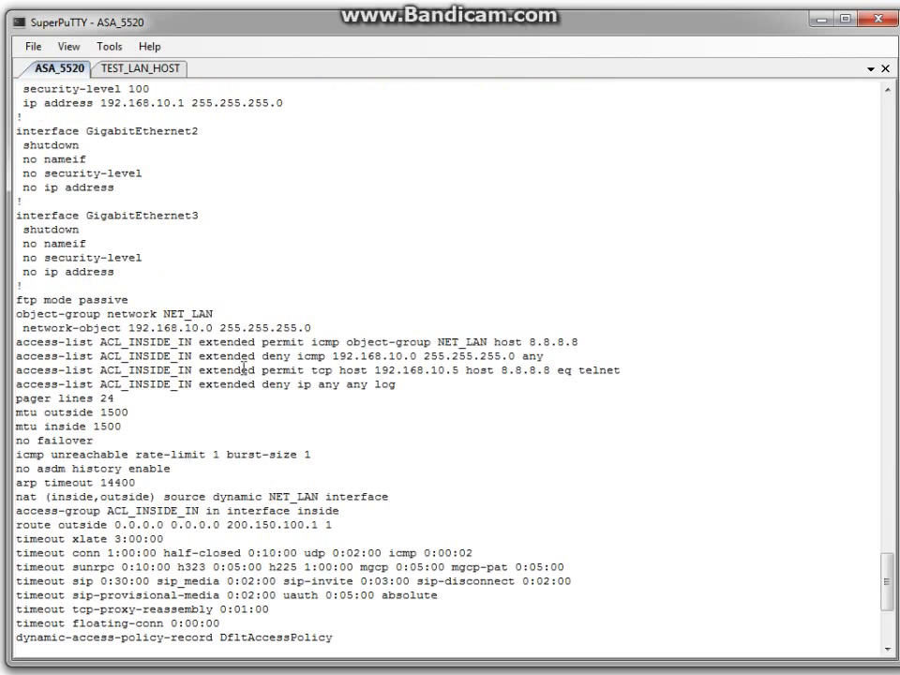
# Add network-object 192.168.20.0 255.255.255.0 to object-group NET_LAN, then exit configuration.
pyautogui.moveTo(17, 313); pyautogui.dragTo(212, 315)
pyautogui.rightClick(211, 321)
pyautogui.press('Return')
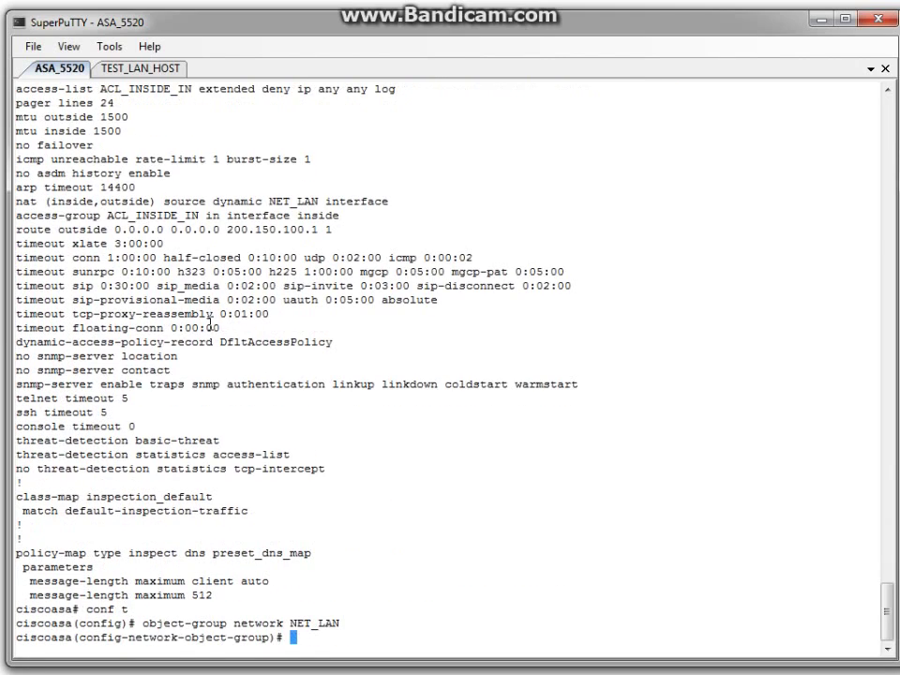
pyautogui.write('net')
pyautogui.press('Tab')
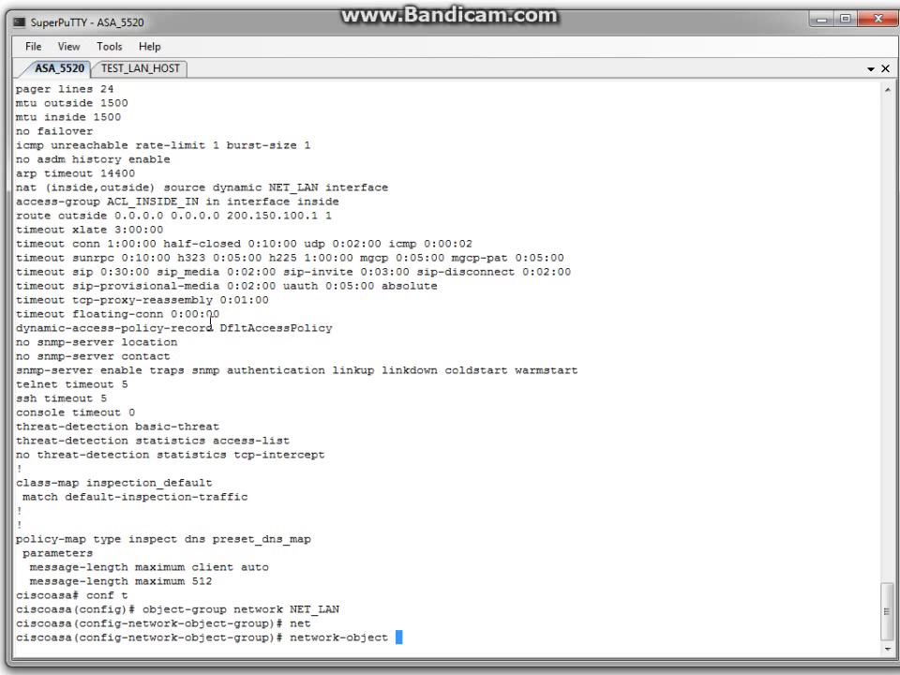
pyautogui.write('192.168.20.0 2')
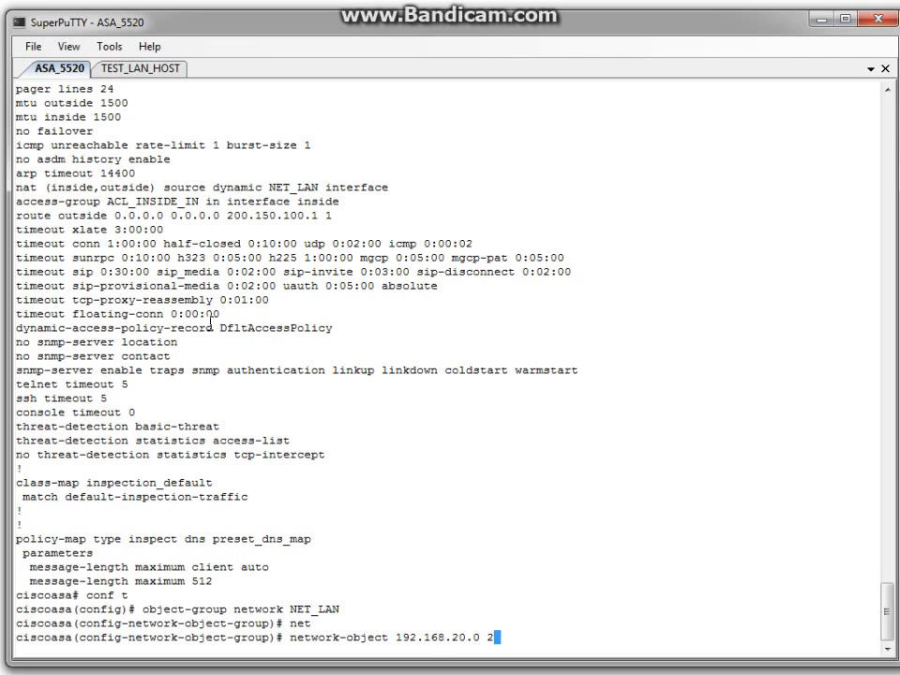
pyautogui.write('55.255.255.0')
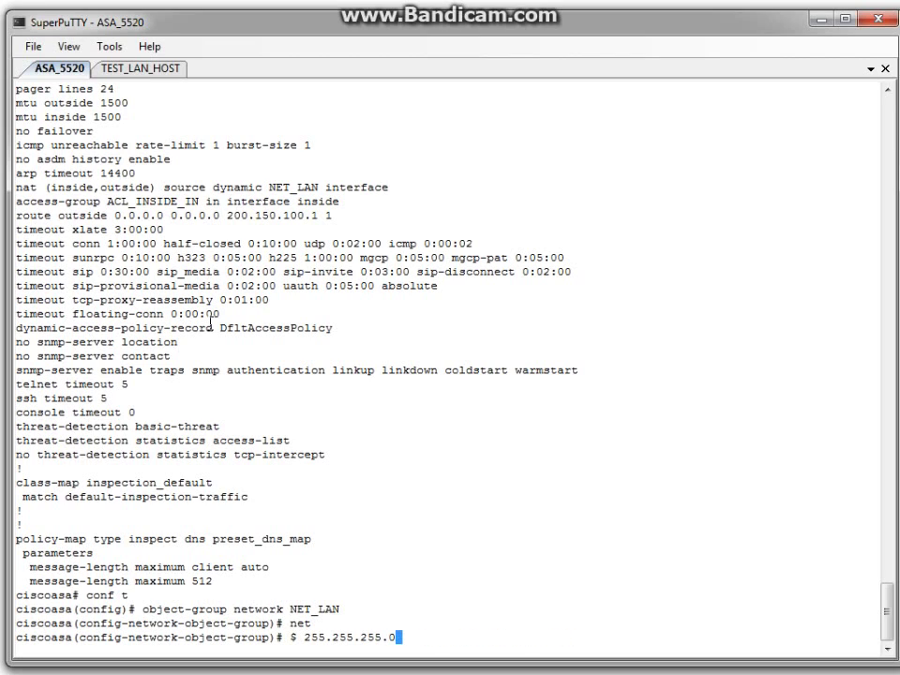
pyautogui.press('Return')
pyautogui.hotkey('ctrl', 'z')
# Run show access-list again to display the updated ACL_INSIDE_IN.
pyautogui.write('sh')
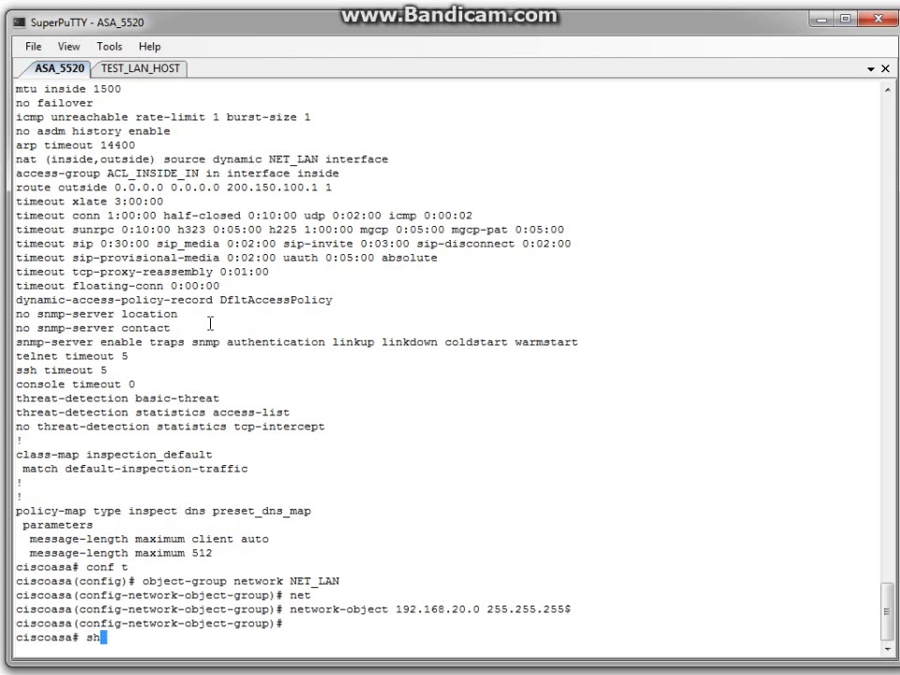
pyautogui.write(' acce')
pyautogui.press('Tab')
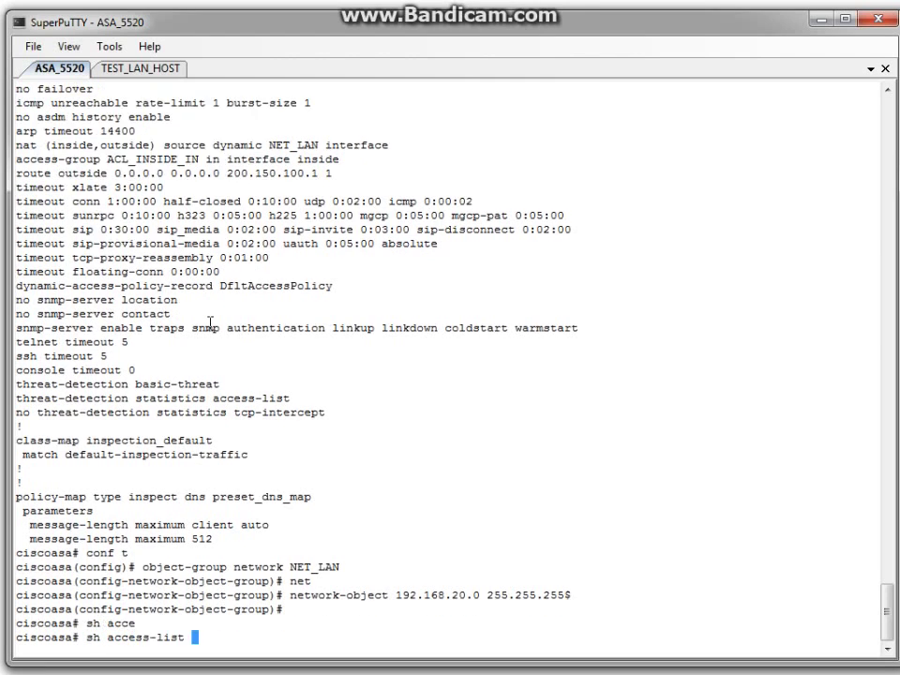
pyautogui.press('Return')
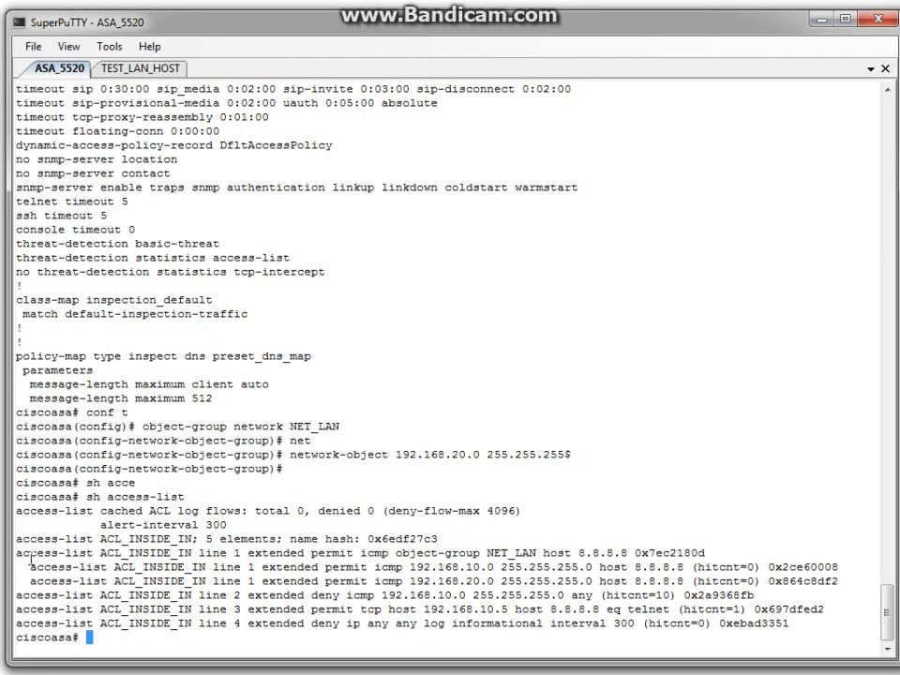
# Highlight line 1's expanded 192.168.10.0 and 192.168.20.0 entries in the output.
pyautogui.moveTo(16, 554); pyautogui.dragTo(715, 556)
pyautogui.moveTo(844, 582); pyautogui.dragTo(23, 568)
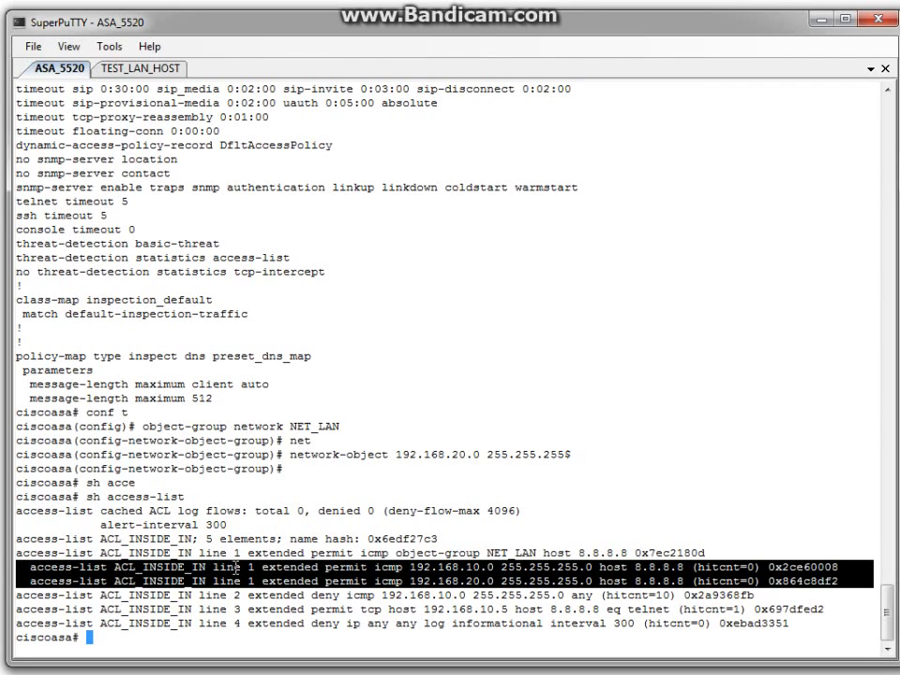
pyautogui.click(254, 574)
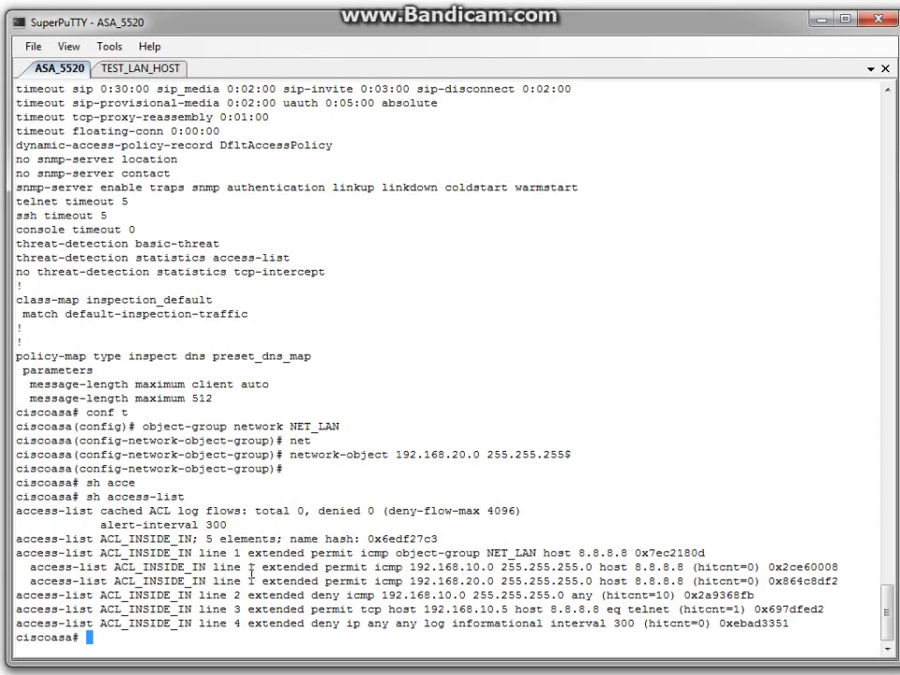
pyautogui.doubleClick(249, 581)
pyautogui.click(250, 567)
pyautogui.press('Return')
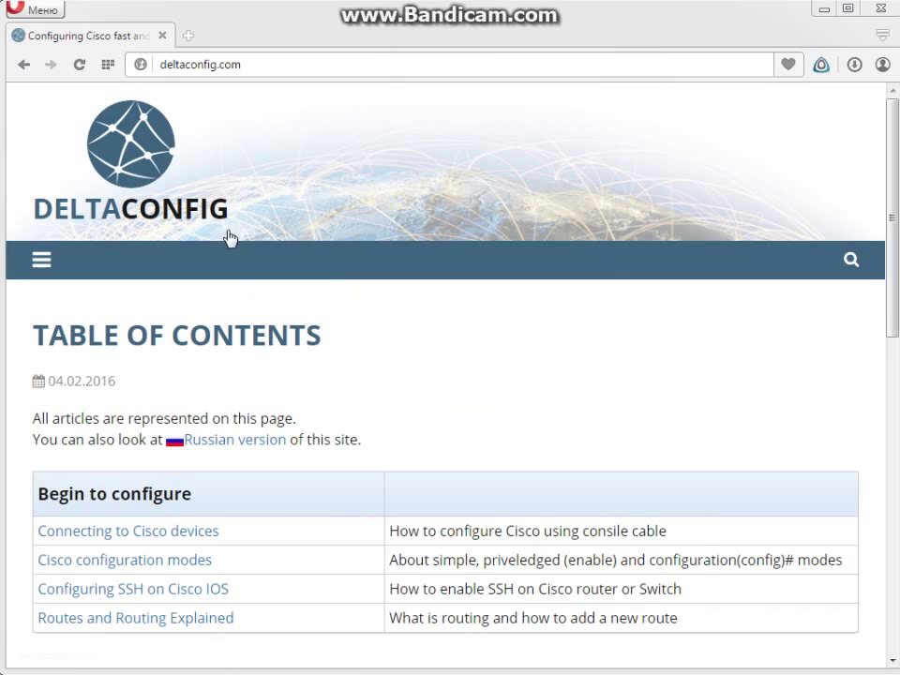
# Open the deltaconfig.com article 'Cisco ASA Basics. Internet access.' from its table of contents.
pyautogui.click(315, 72)
pyautogui.click(332, 73)
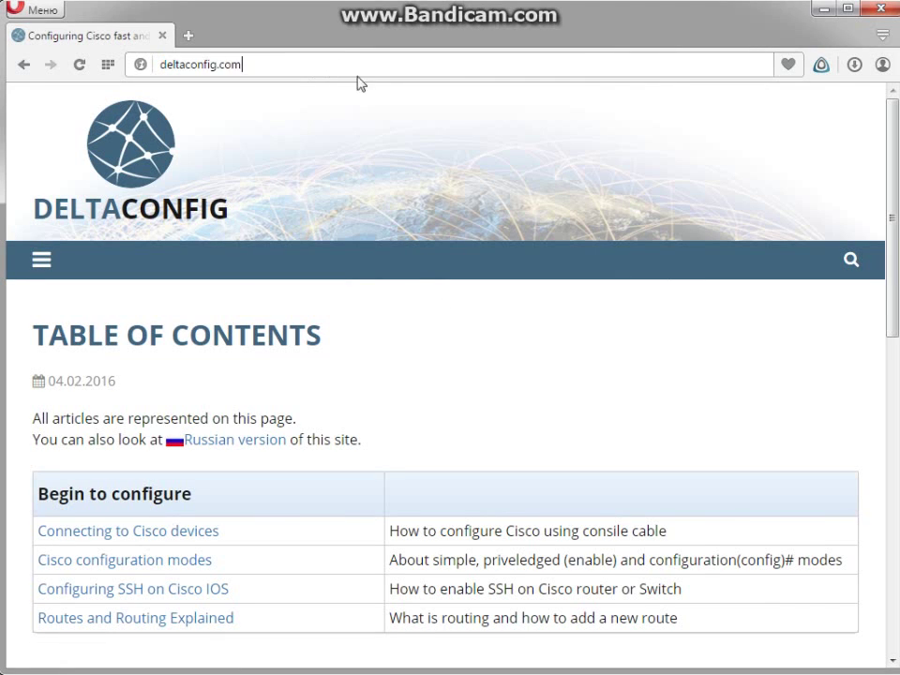
pyautogui.scroll(-2, 887, 335)
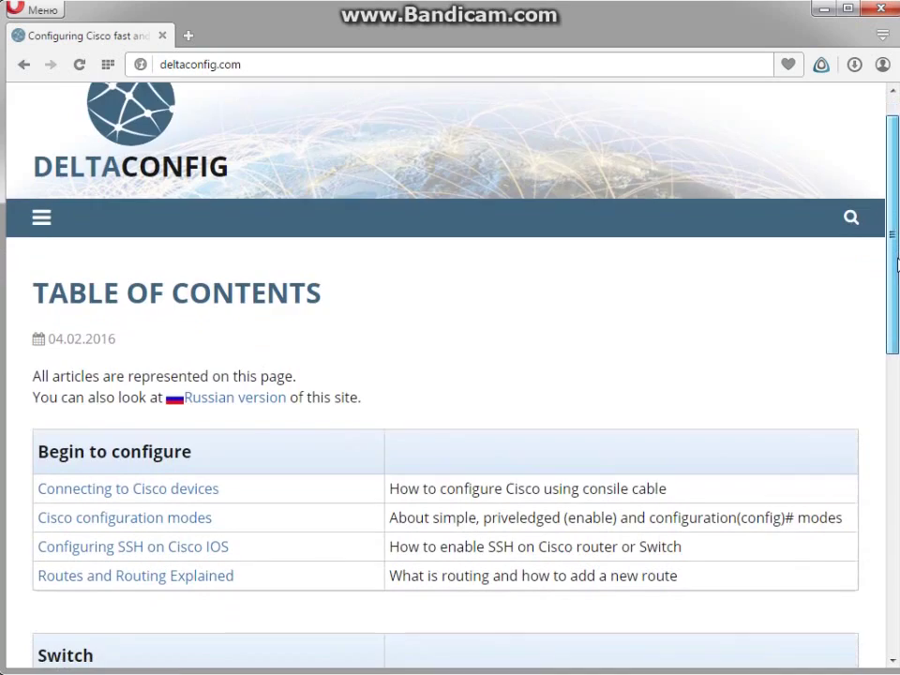
pyautogui.moveTo(887, 336); pyautogui.dragTo(855, 593)
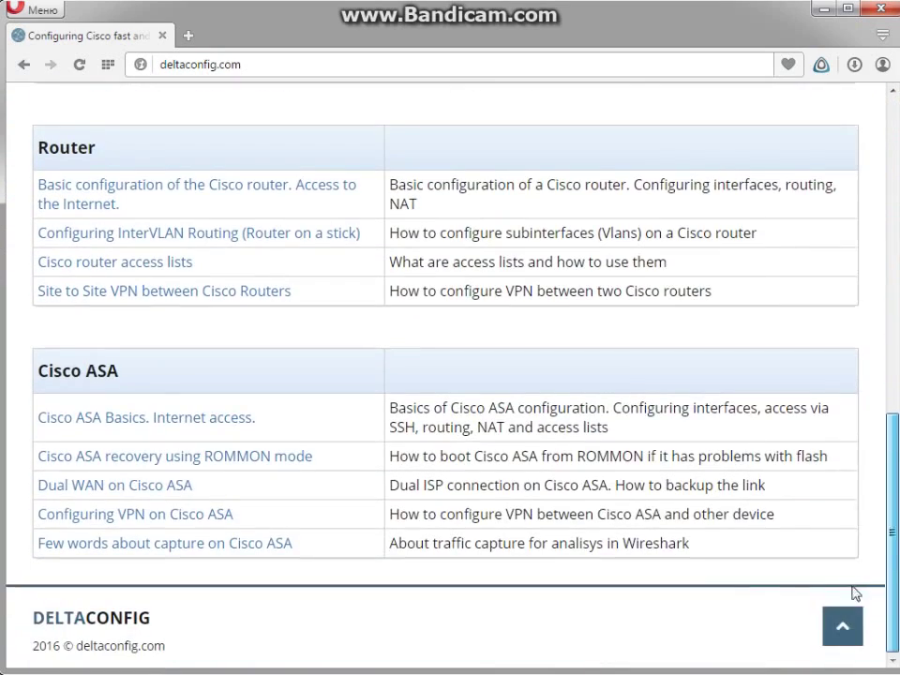
pyautogui.click(164, 427)
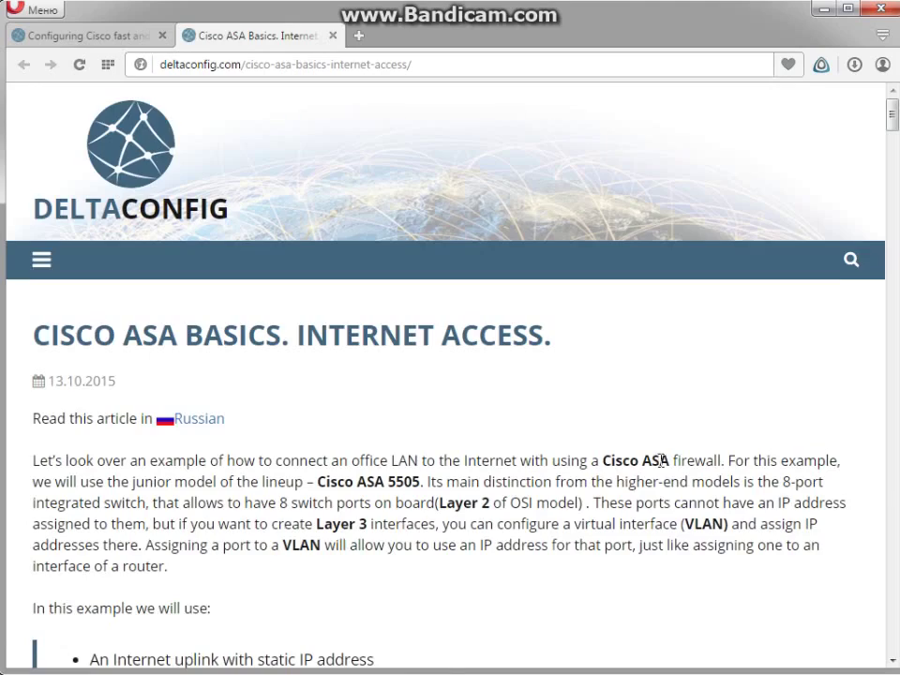
pyautogui.scroll(-3, 662, 461)
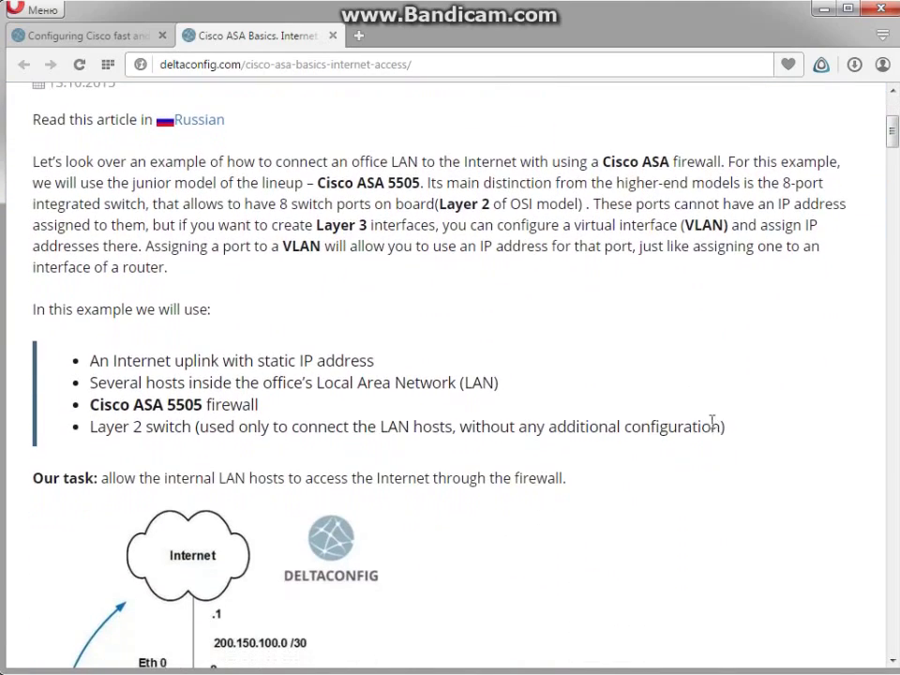